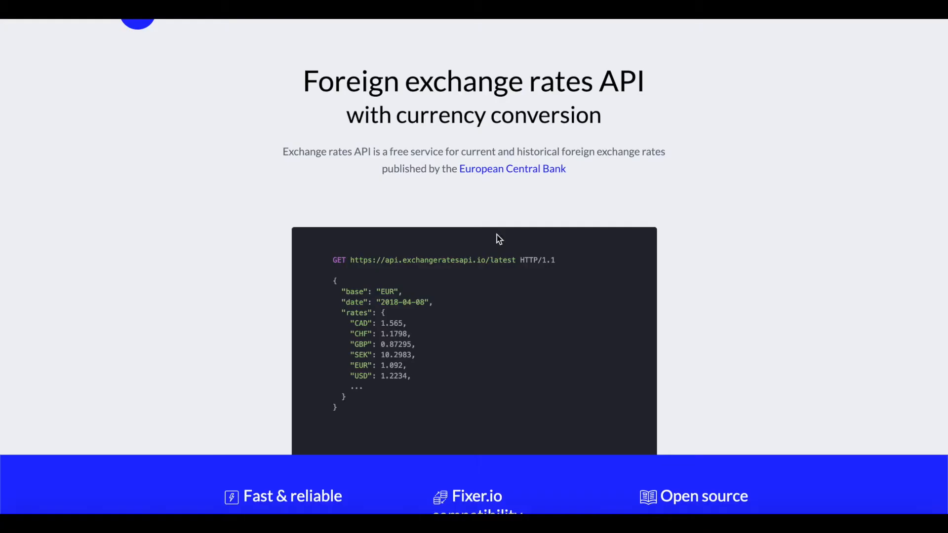
scroll(496, 235, "up", 2)
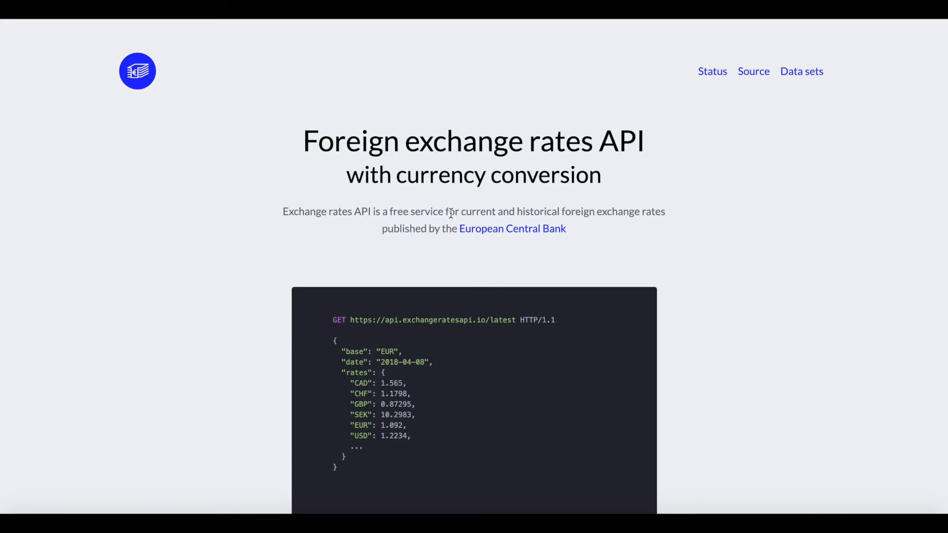
scroll(477, 311, "down", 2)
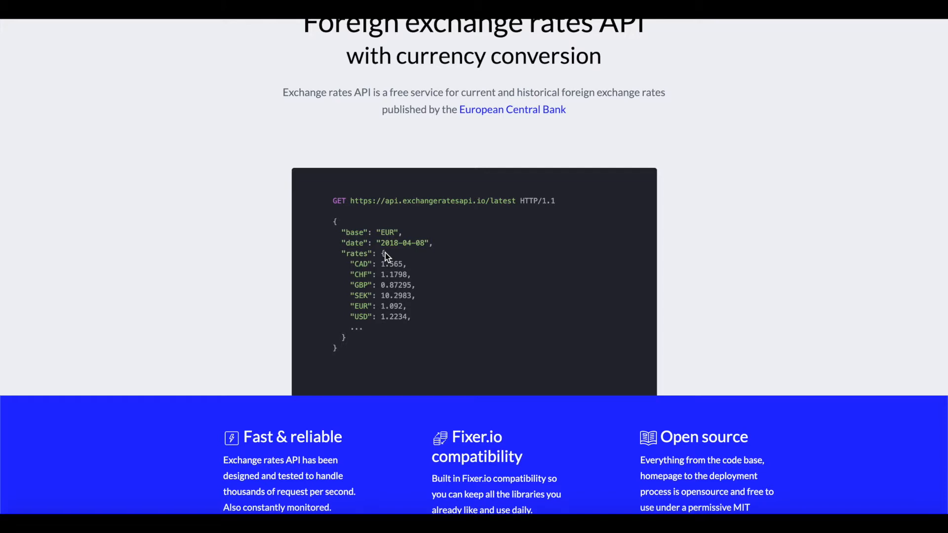
scroll(385, 253, "up", 2)
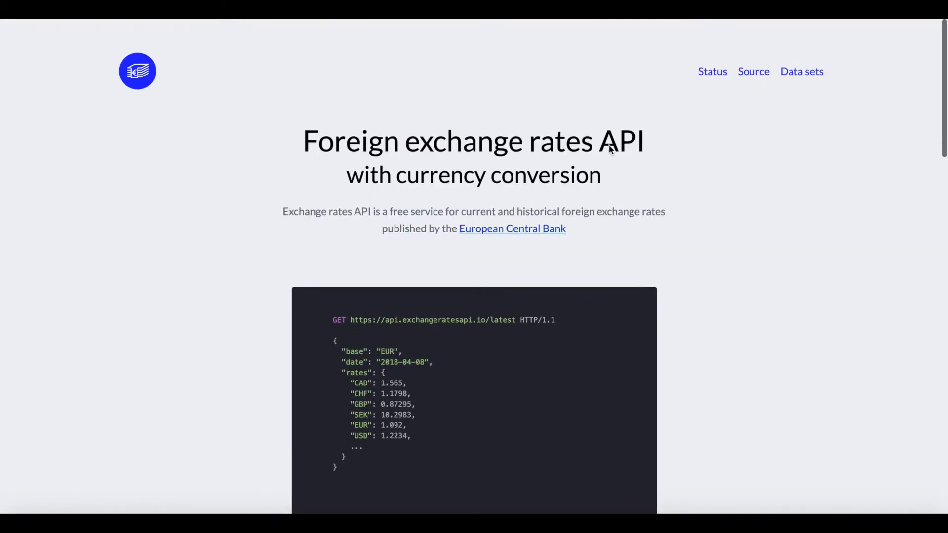
scroll(412, 172, "down", 1)
scroll(413, 172, "up", 1)
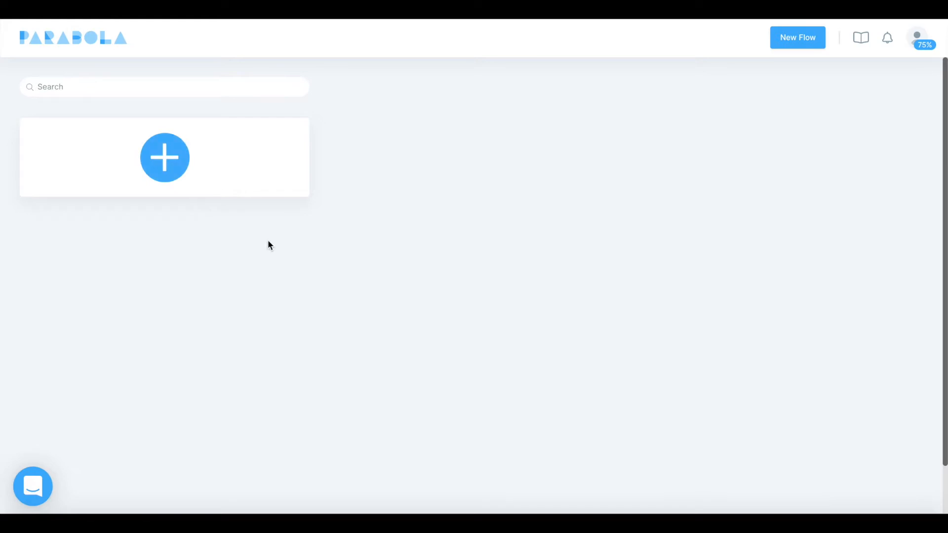
Create a new flow in Parabola and place an API Import source on its canvas
left_click(166, 169)
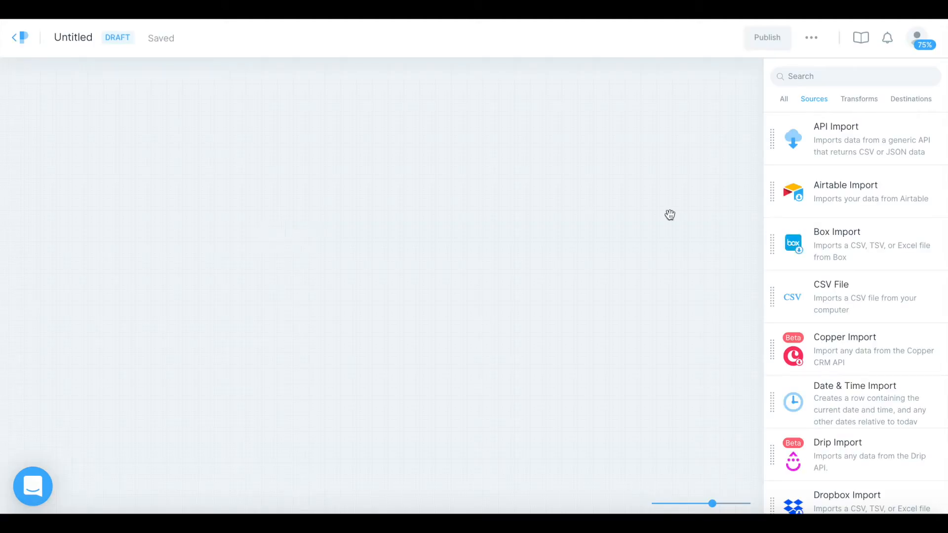
left_click_drag(864, 136, 301, 214)
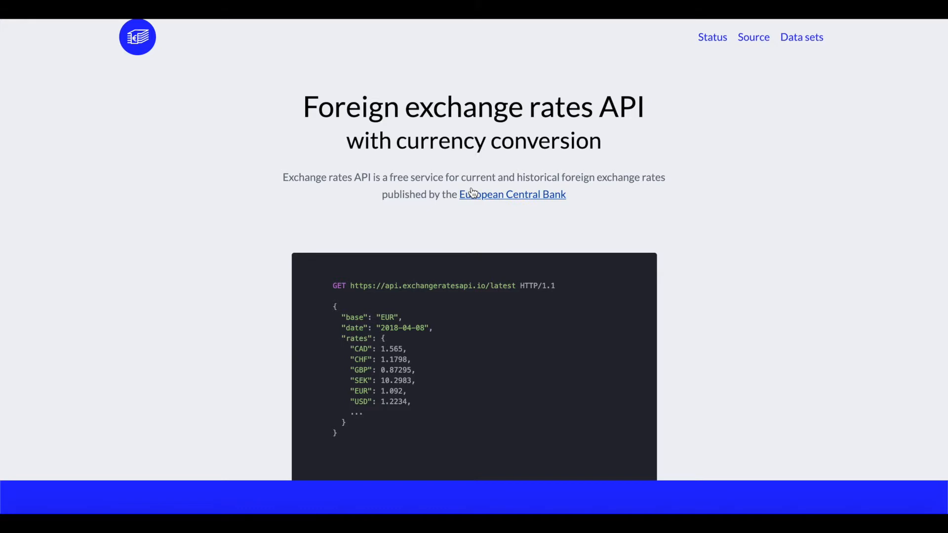
scroll(473, 193, "down", 3)
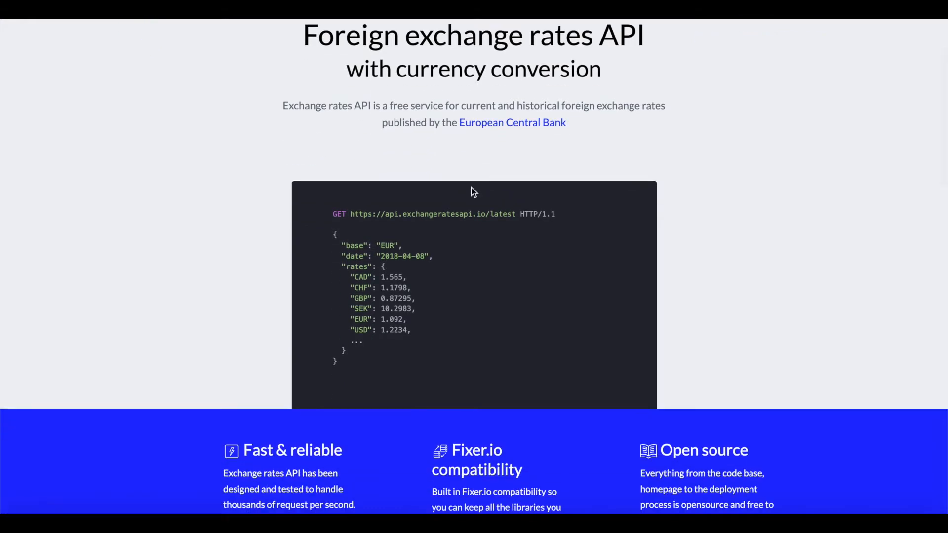
scroll(473, 192, "down", 1)
left_click_drag(350, 196, 443, 209)
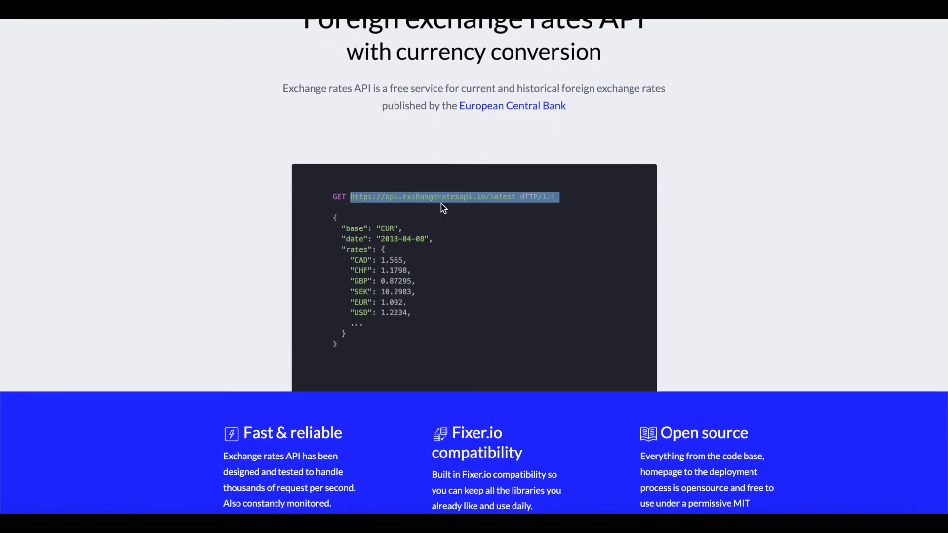
mouse_move(506, 203)
left_mouse_down()
mouse_move(516, 199)
mouse_move(413, 199)
mouse_move(500, 197)
left_mouse_up()
key("ctrl+c")
scroll(500, 197, "up", 3)
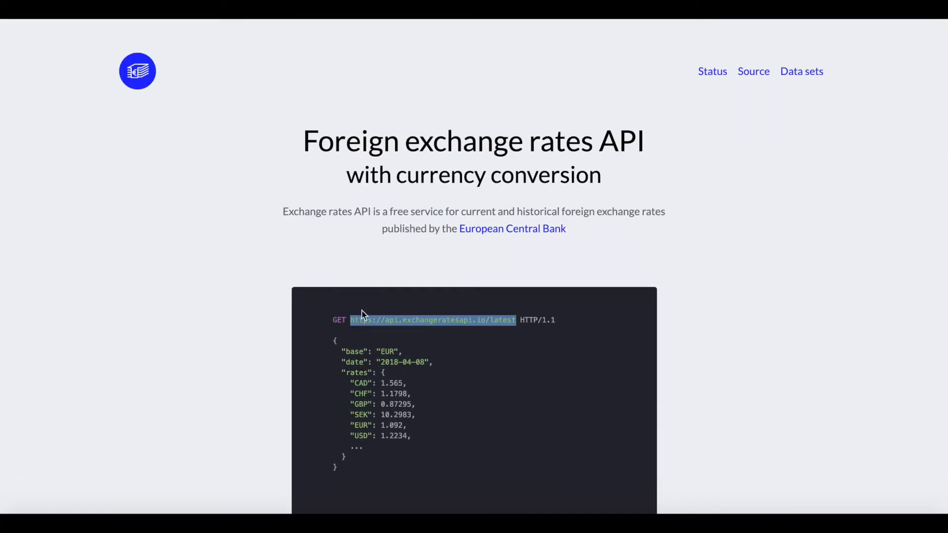
double_click(339, 320)
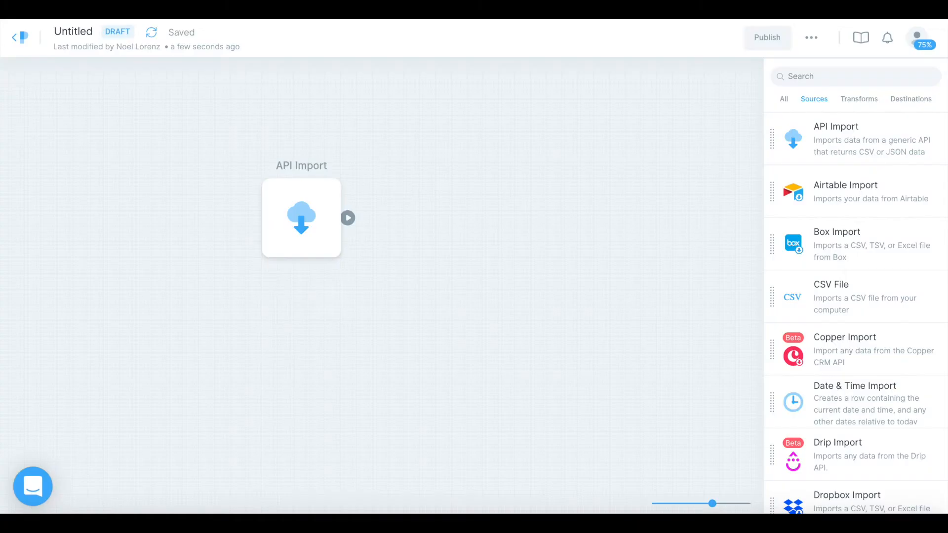
double_click(303, 207)
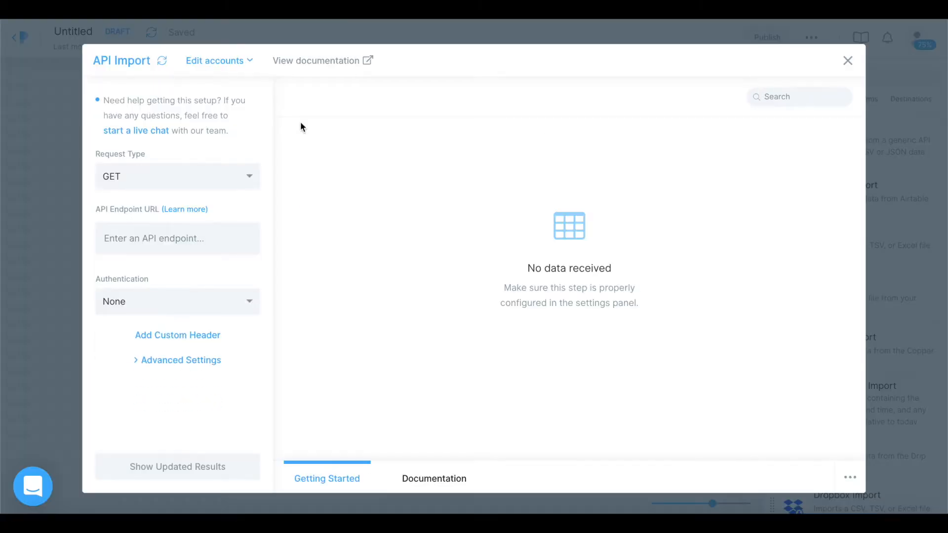
left_click(147, 176)
left_click(127, 196)
left_click(176, 239)
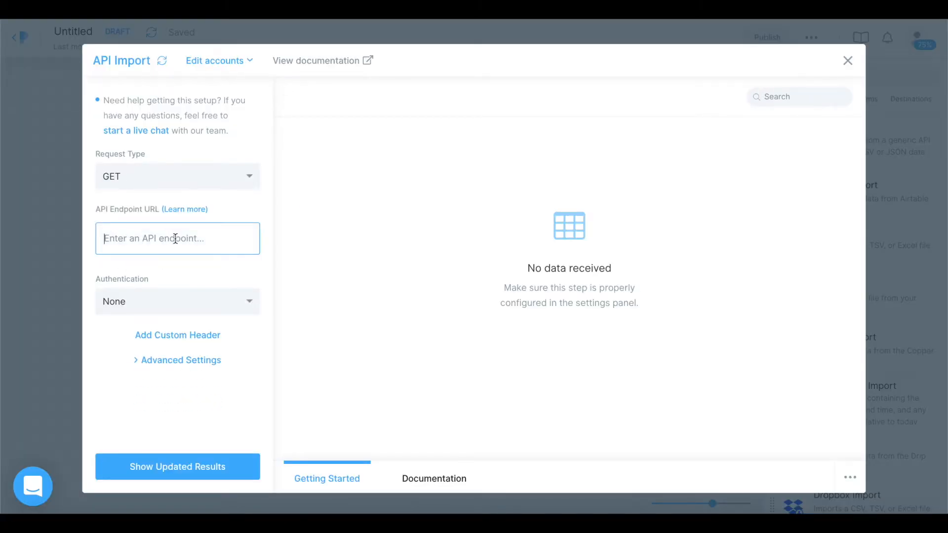
key("ctrl+v")
left_click(184, 286)
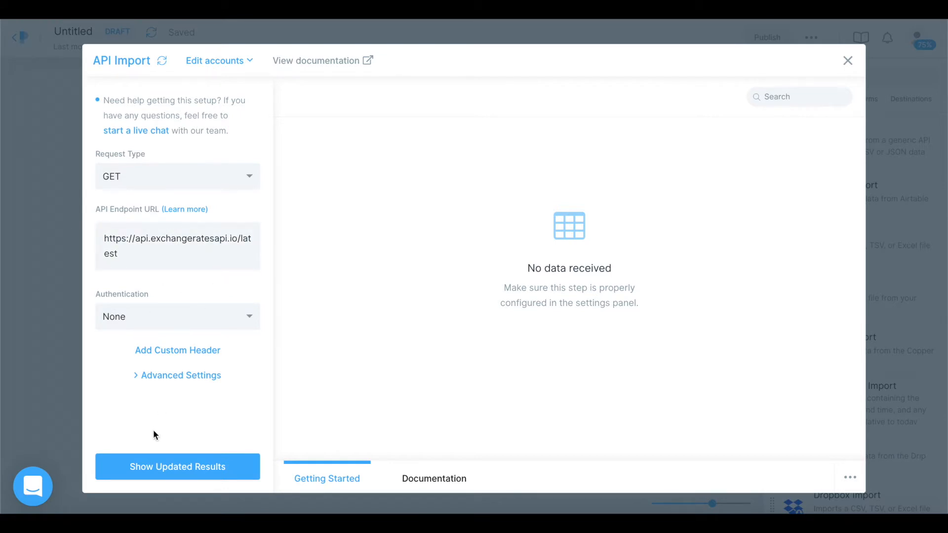
left_click(175, 459)
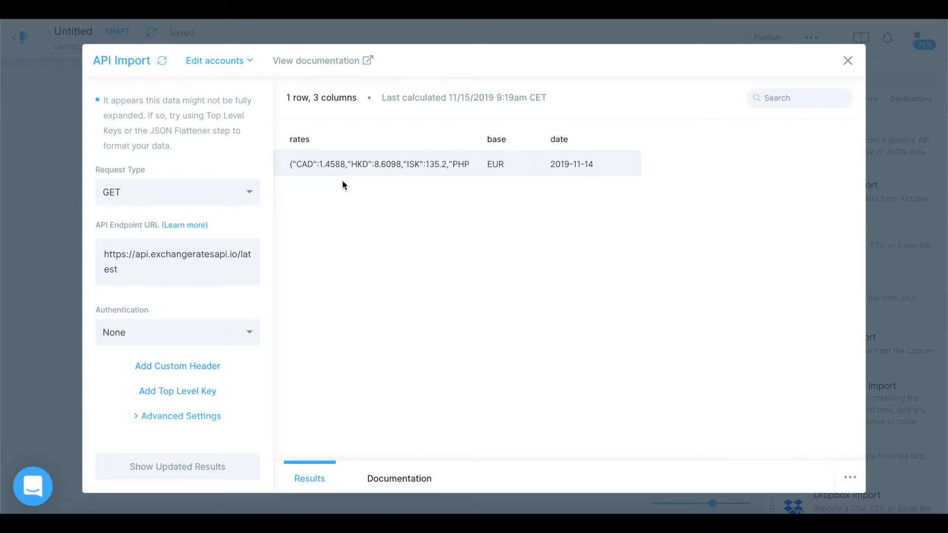
left_click(354, 165)
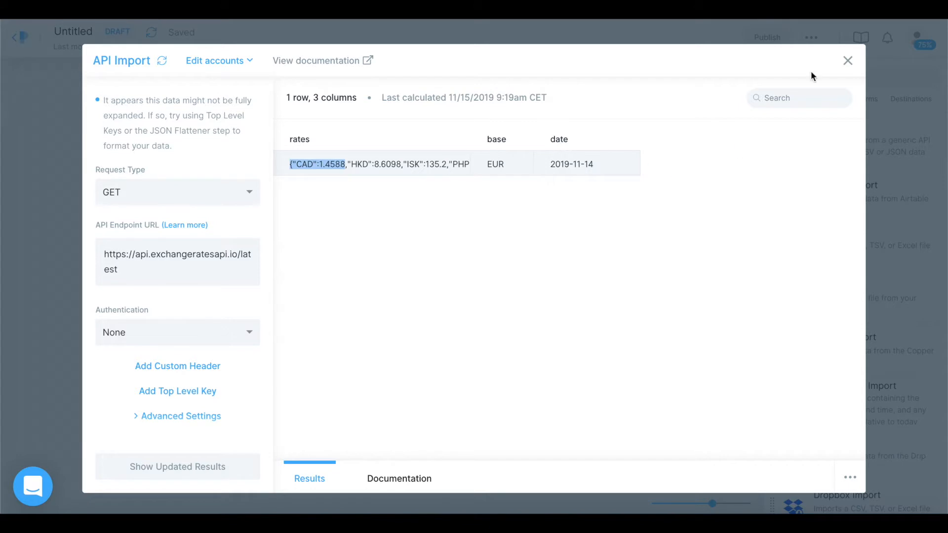
left_click(847, 60)
Find the JSON Flattener, place it beside the API Import and connect the import's output to it
left_click(797, 78)
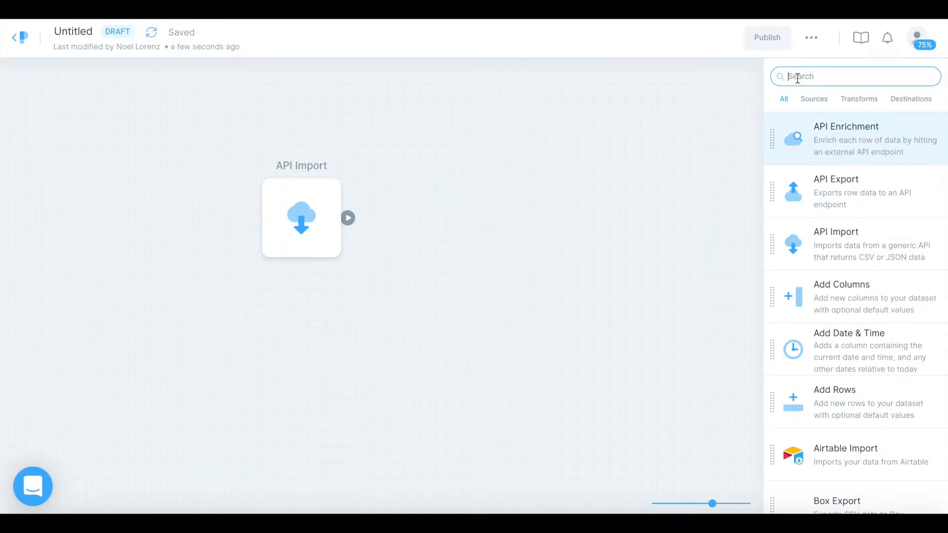
type("json")
left_click_drag(868, 207, 506, 219)
left_click_drag(348, 217, 484, 221)
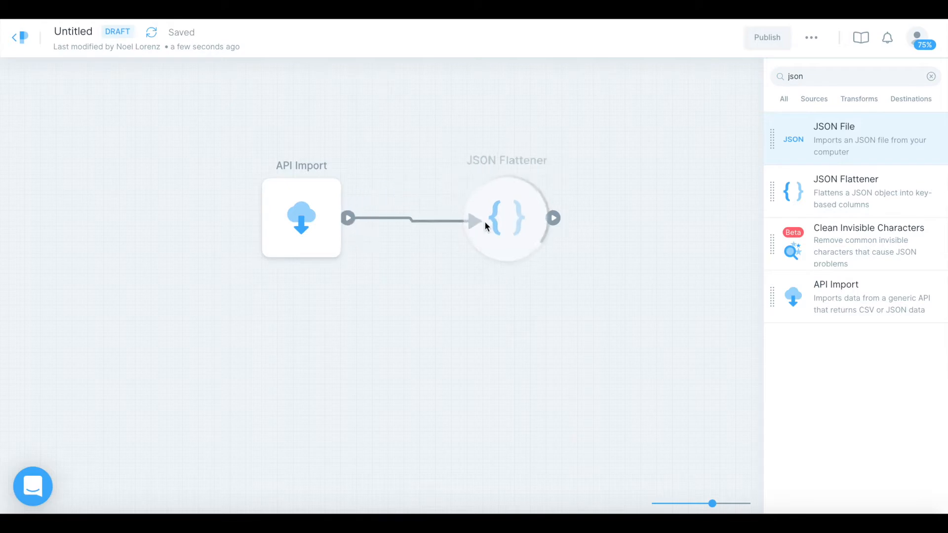
Set the JSON Flattener to flatten the rates column and update its results
left_click(510, 214)
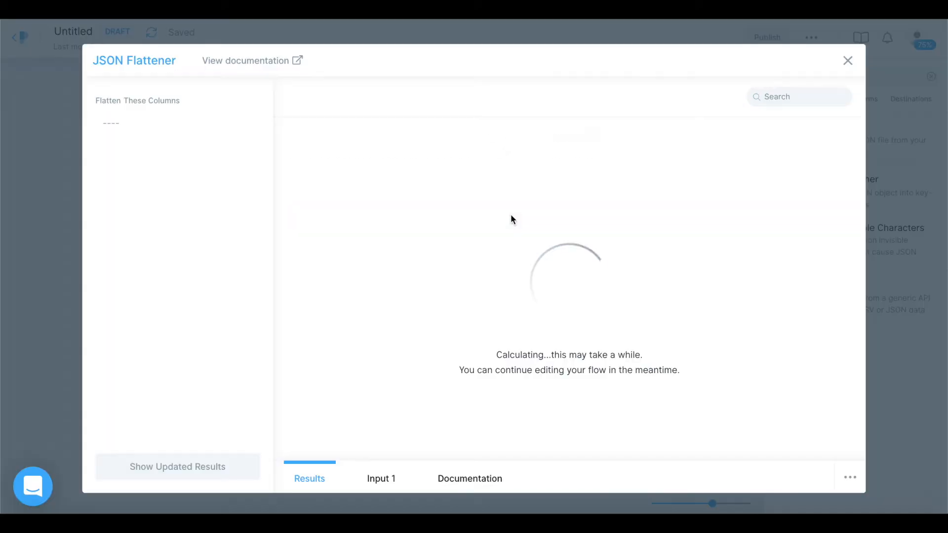
left_click(161, 123)
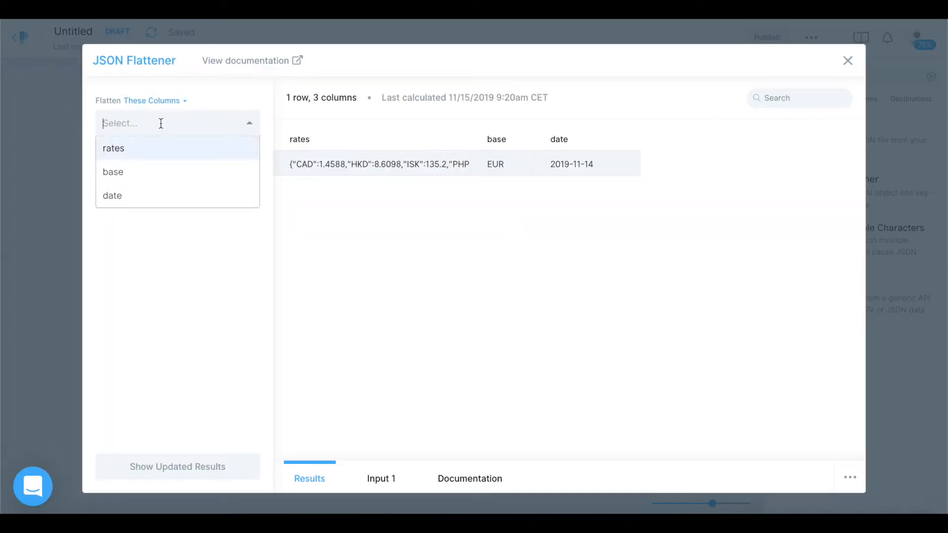
left_click(138, 148)
left_click(135, 241)
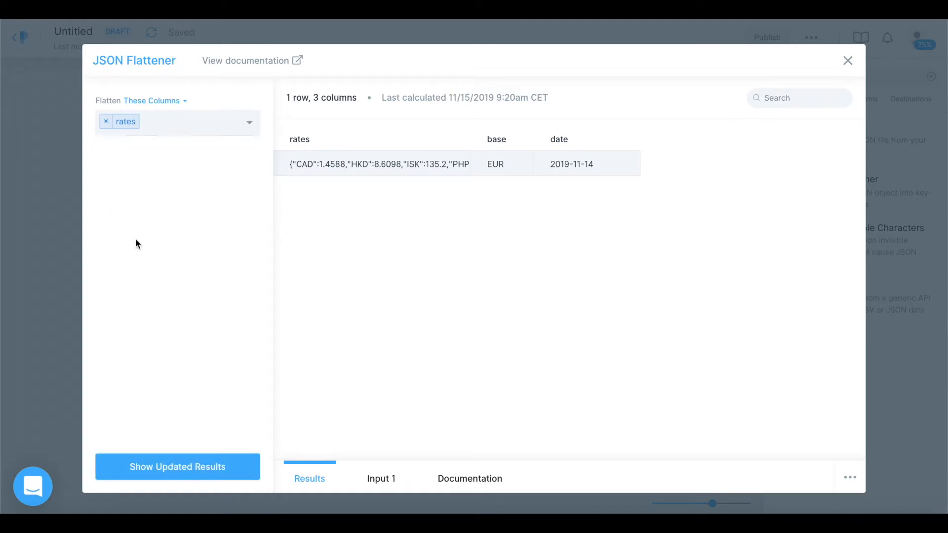
left_click(128, 462)
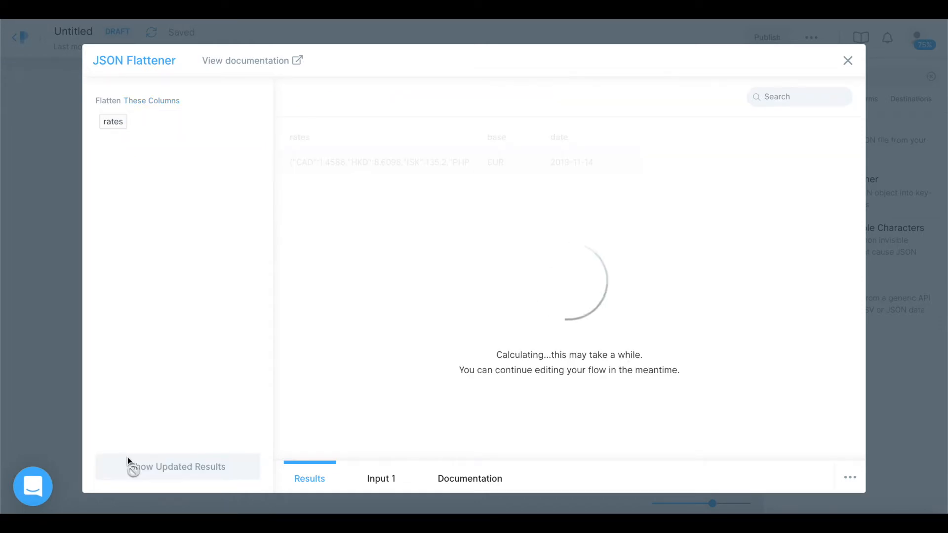
left_click(191, 167)
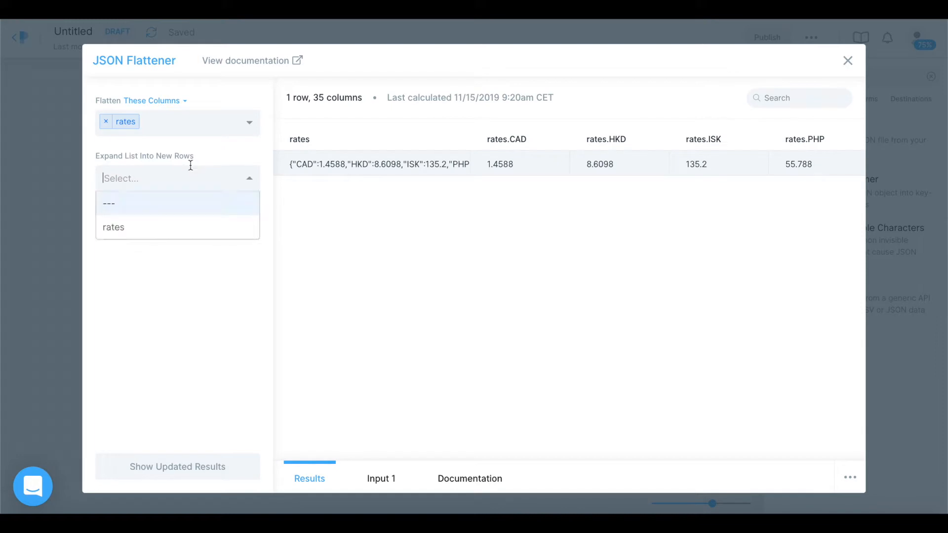
left_click(154, 228)
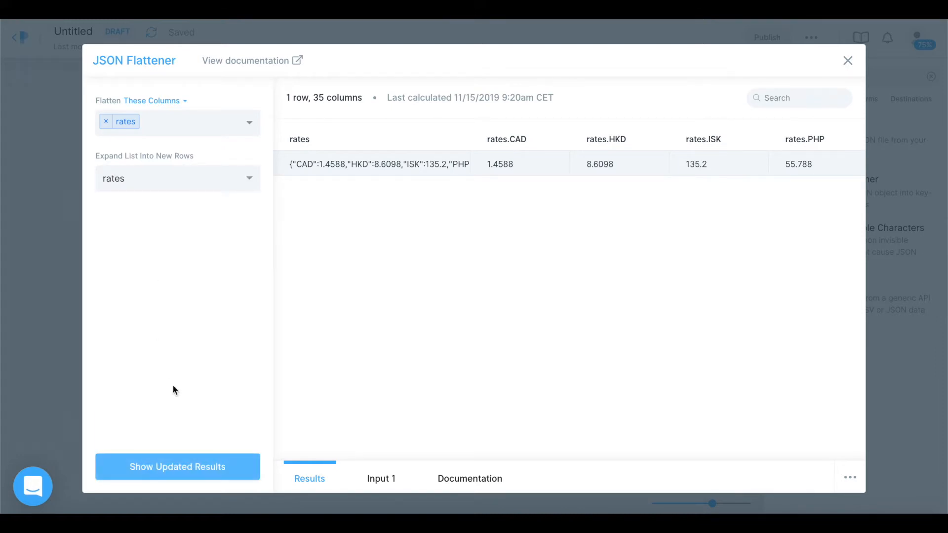
scroll(597, 156, "right", 5)
scroll(596, 155, "left", 5)
left_click(207, 180)
left_click(176, 199)
Examine the flattened currency rate columns through to the base and date columns in the results table
scroll(389, 157, "right", 1)
scroll(330, 189, "left", 1)
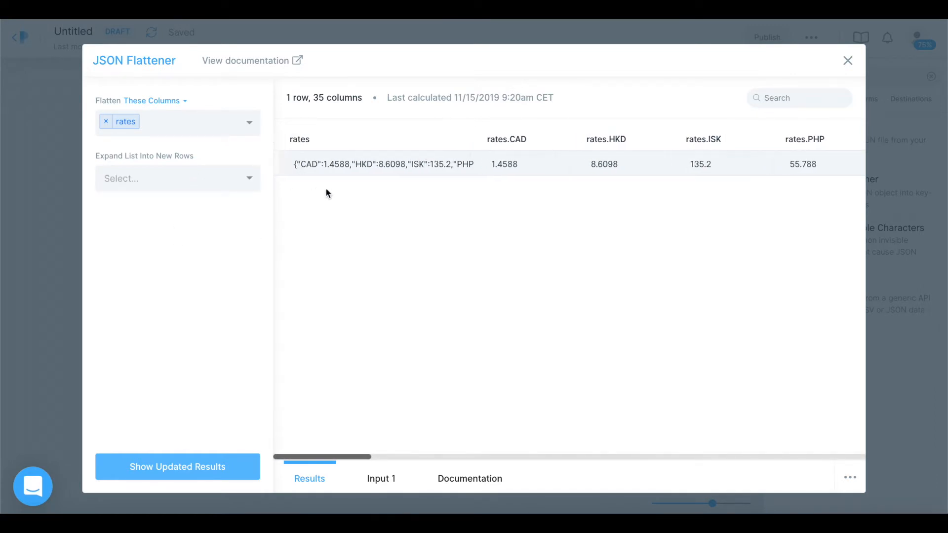
scroll(570, 182, "right", 1)
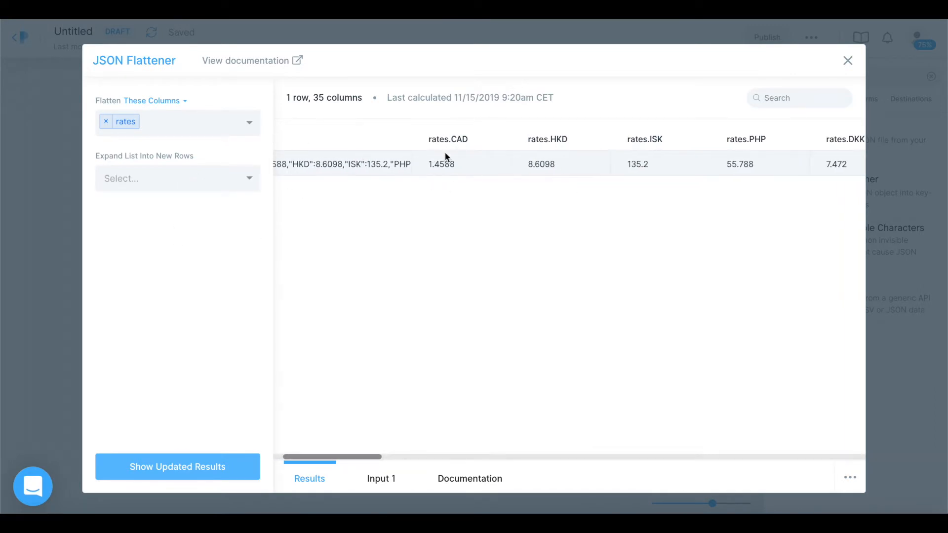
scroll(336, 173, "left", 1)
scroll(336, 173, "right", 1)
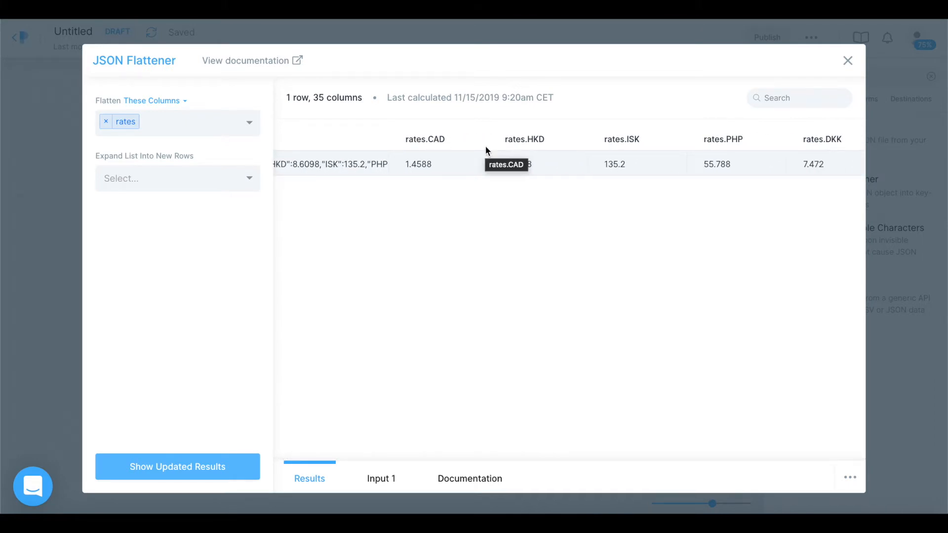
left_click_drag(365, 457, 678, 437)
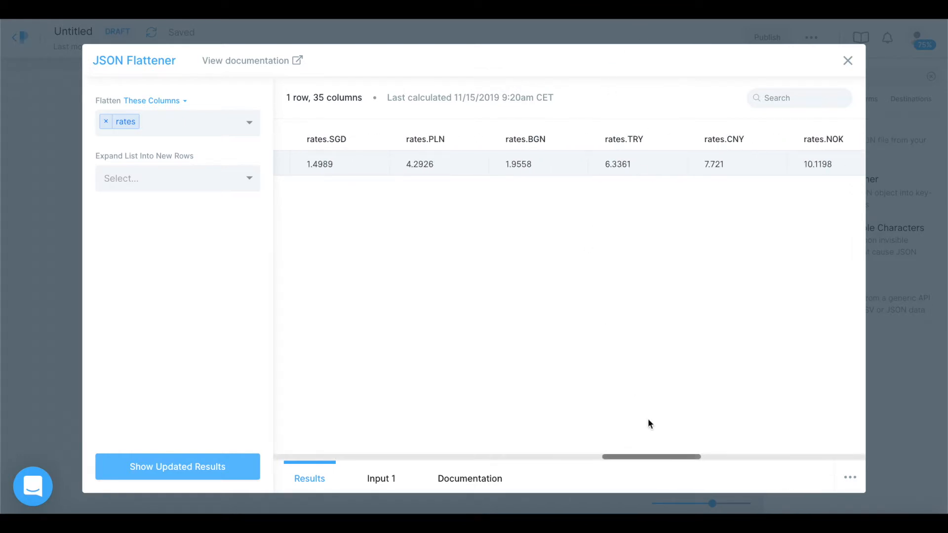
left_click_drag(632, 457, 819, 451)
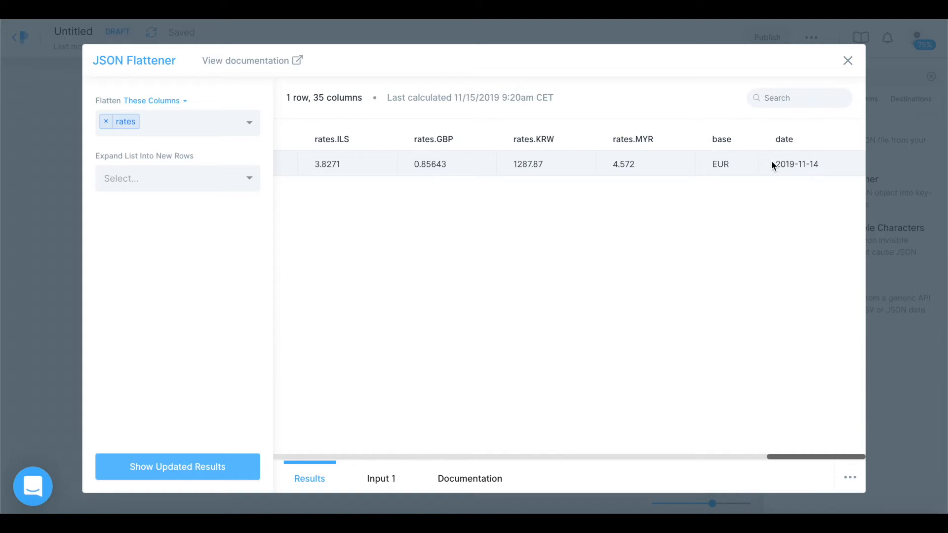
Keep the JSON Flattener's pending changes, update its results and close its settings
left_click(849, 62)
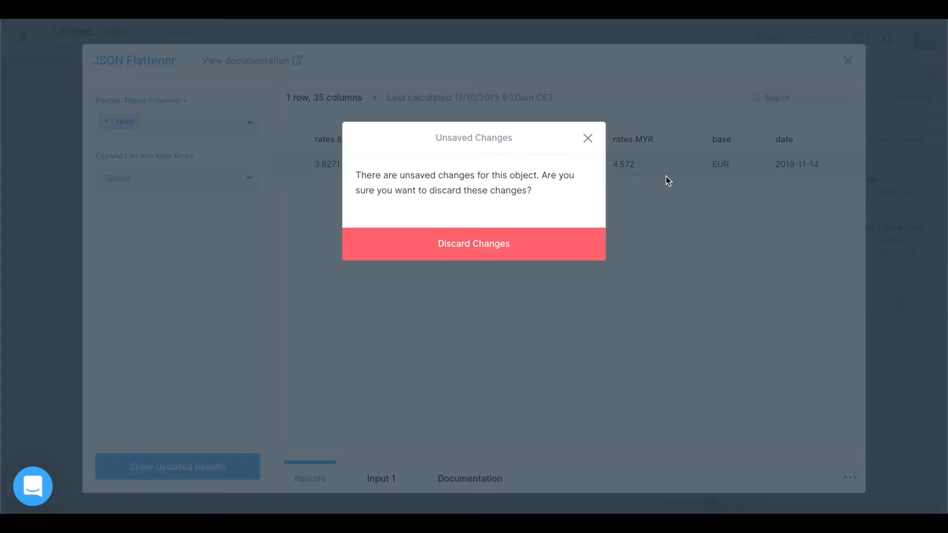
left_click(587, 138)
left_click(180, 466)
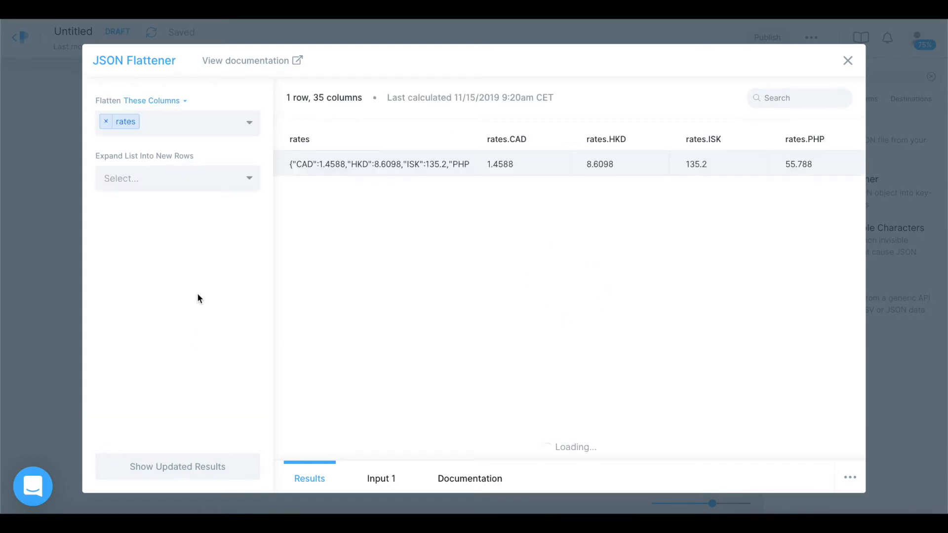
left_click(847, 61)
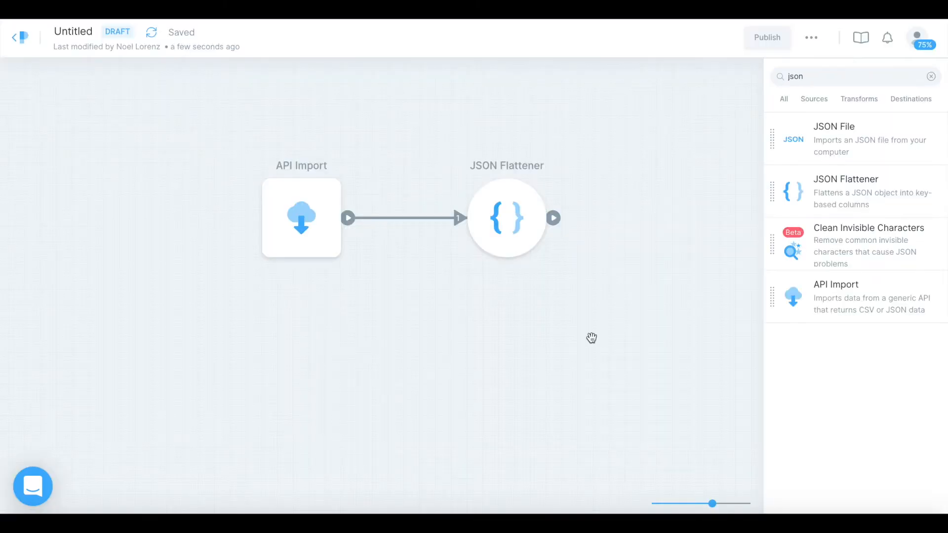
Add a Column Filter to the canvas after the JSON Flattener and connect the flattener's output to it
left_click_drag(679, 264, 533, 278)
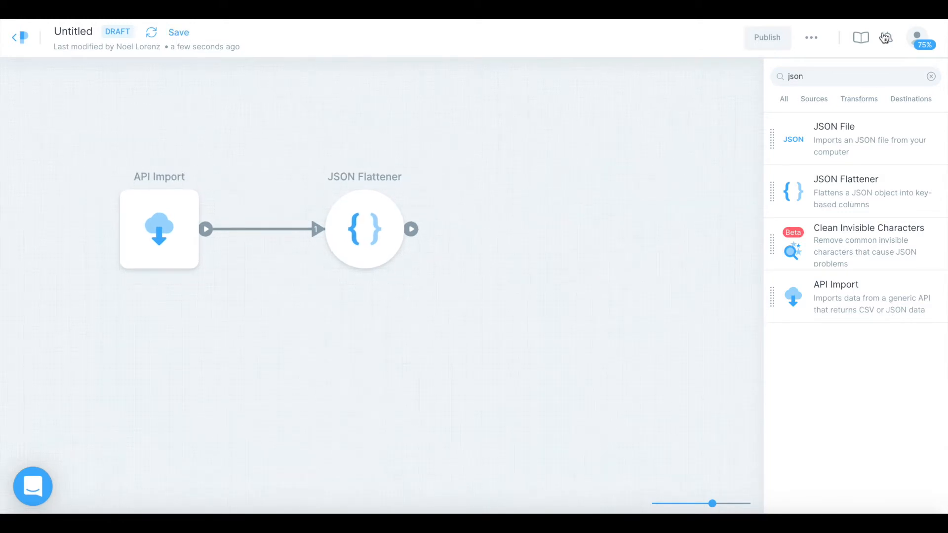
left_click(813, 72)
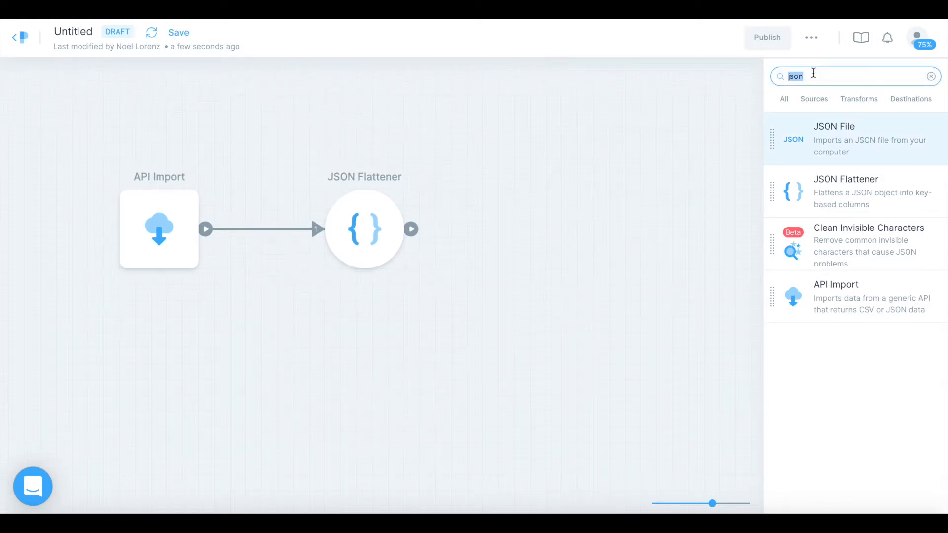
type("colu")
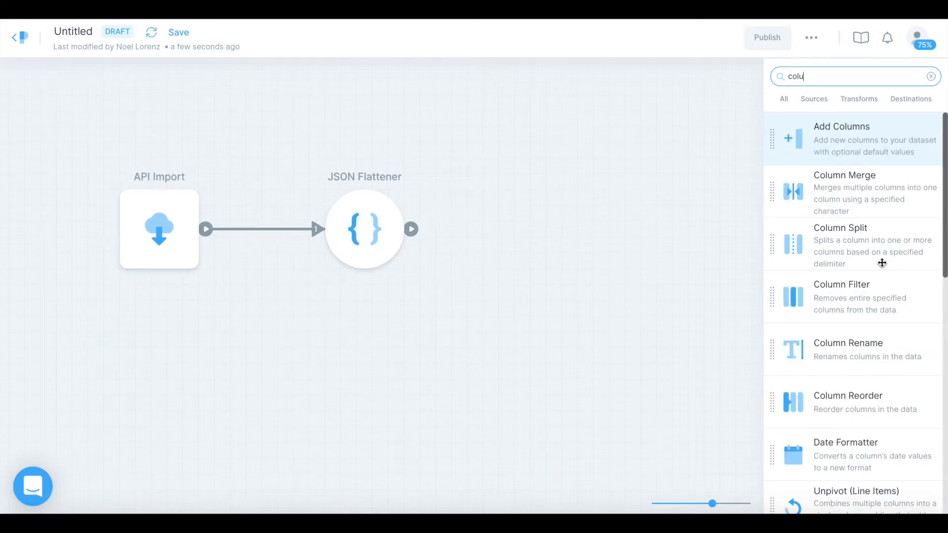
left_click_drag(862, 285, 514, 236)
left_click_drag(409, 231, 524, 245)
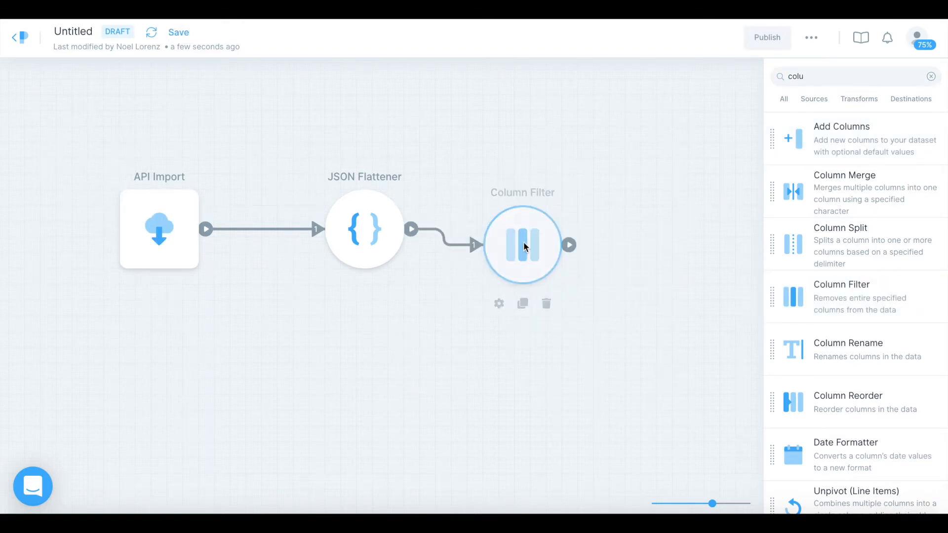
Open the Column Filter's settings and examine all the currency rate, base and date columns in its results table
double_click(524, 245)
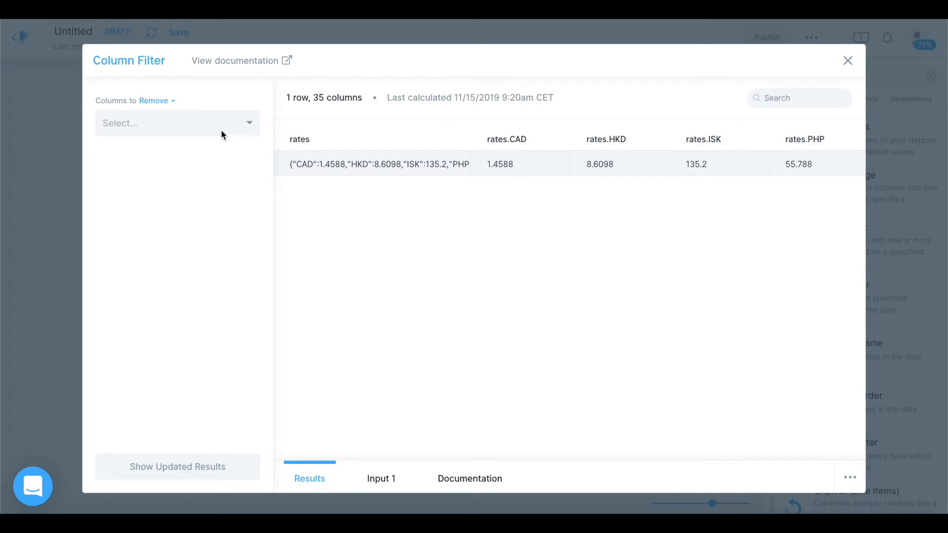
scroll(372, 215, "right", 5)
scroll(372, 215, "left", 5)
scroll(373, 217, "right", 8)
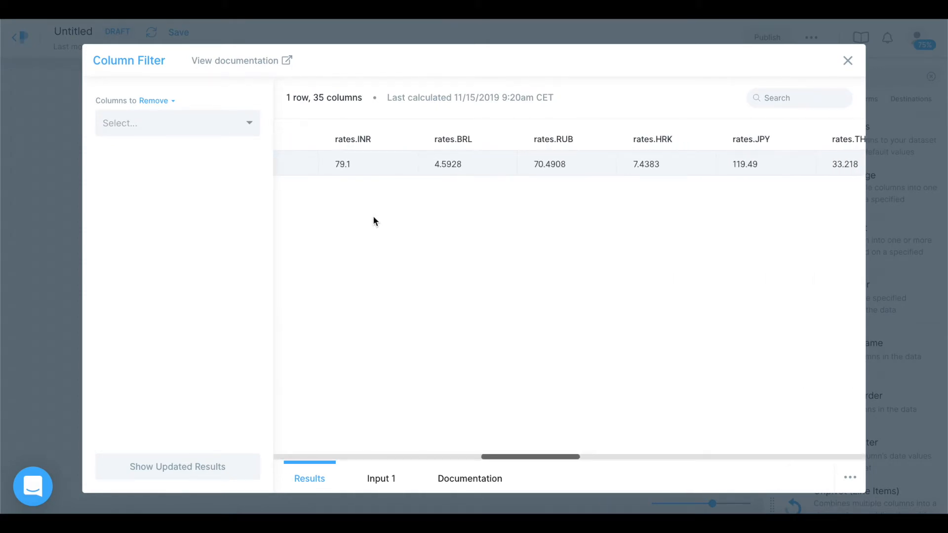
scroll(374, 218, "right", 10)
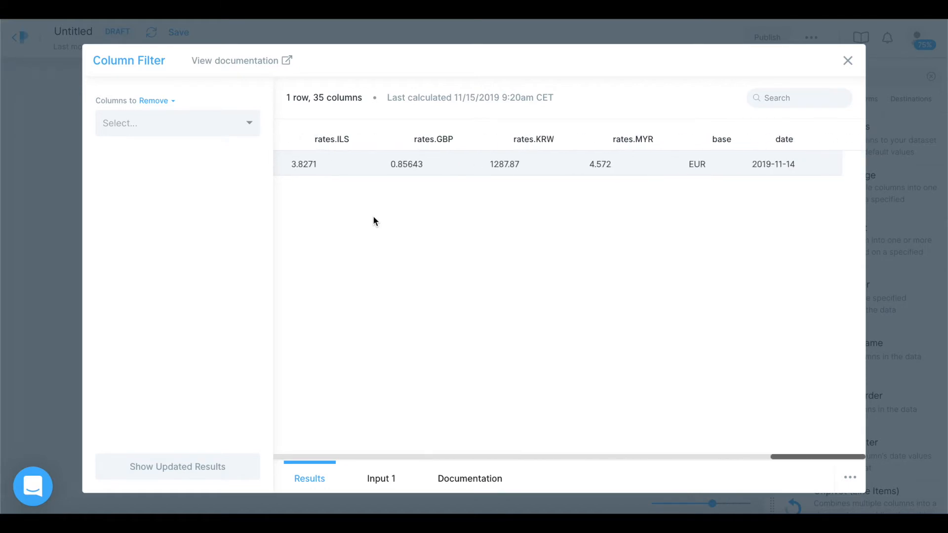
scroll(373, 218, "left", 1)
scroll(372, 215, "left", 2)
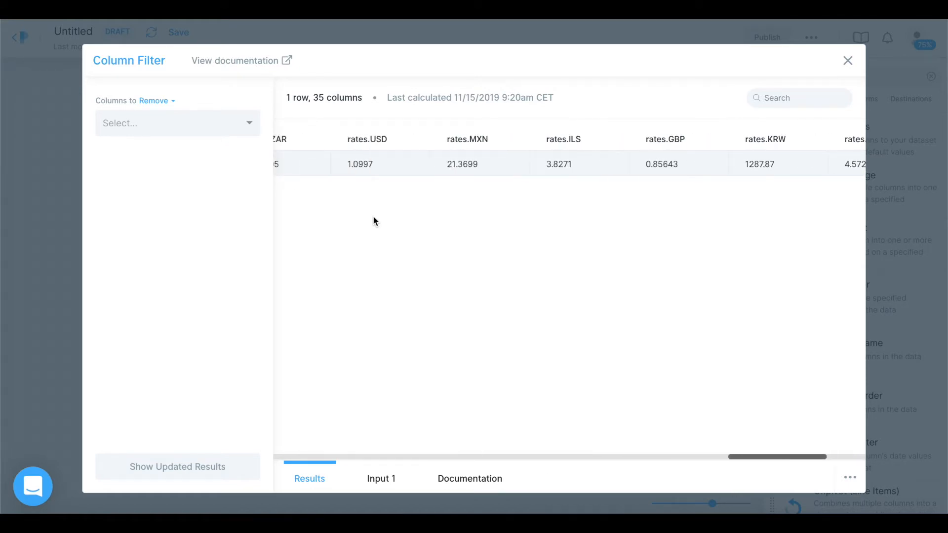
scroll(372, 216, "right", 5)
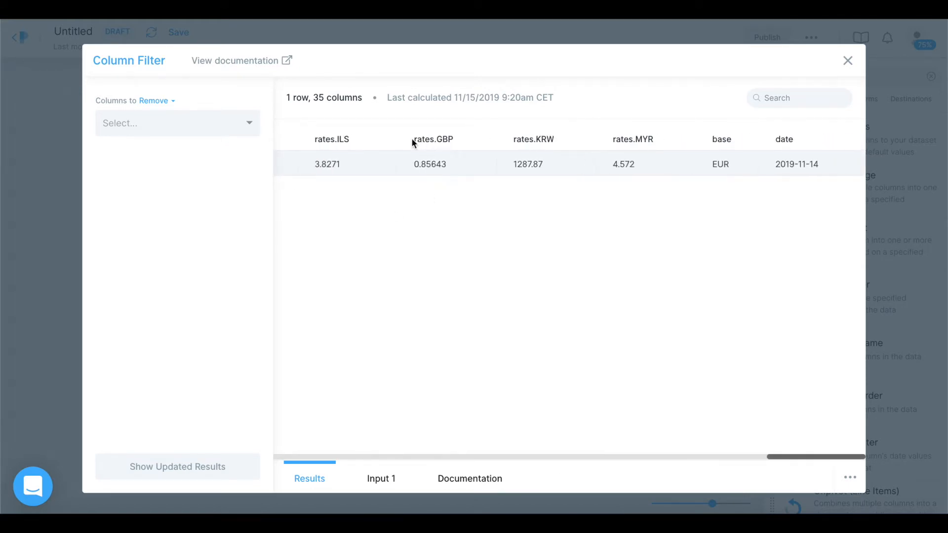
left_click_drag(413, 139, 458, 139)
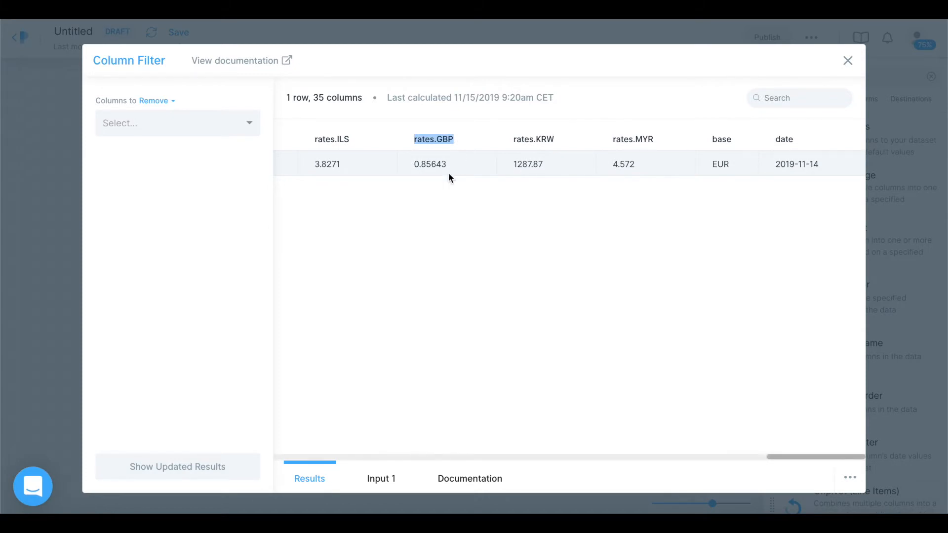
scroll(448, 173, "left", 5)
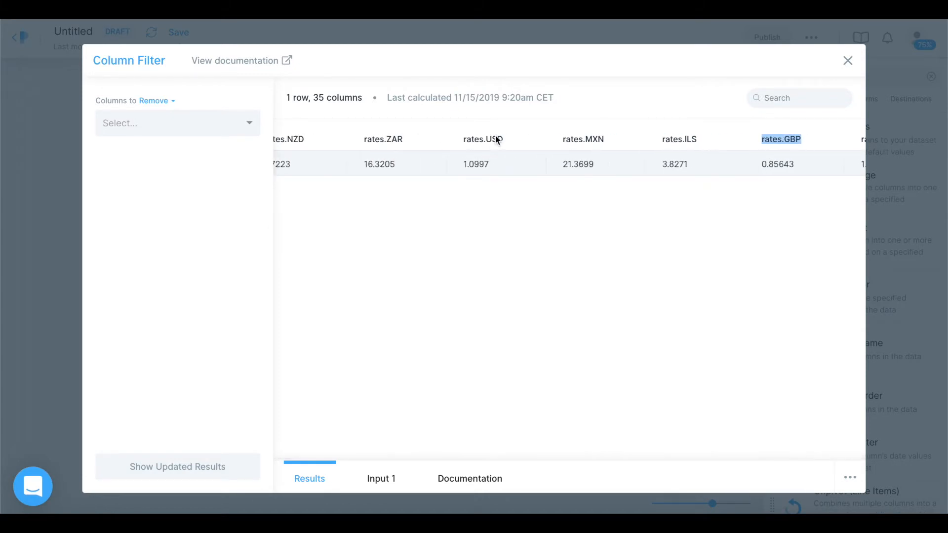
scroll(390, 182, "left", 3)
scroll(391, 188, "left", 6)
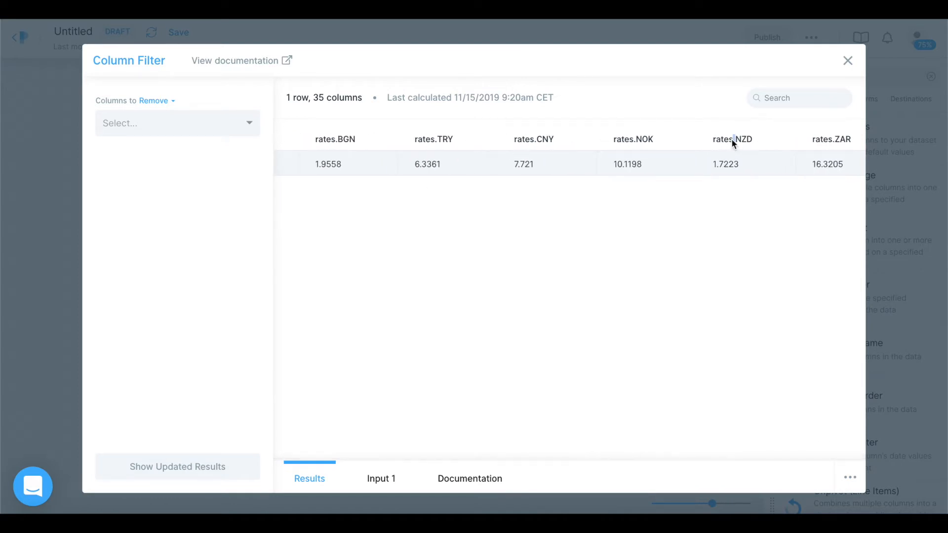
scroll(608, 250, "left", 5)
scroll(608, 248, "left", 6)
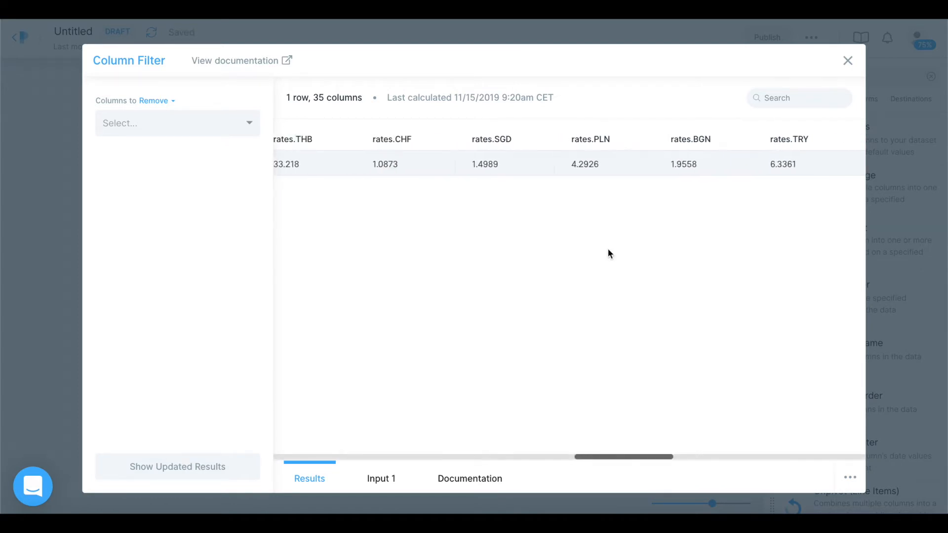
scroll(429, 286, "left", 2)
scroll(429, 287, "left", 3)
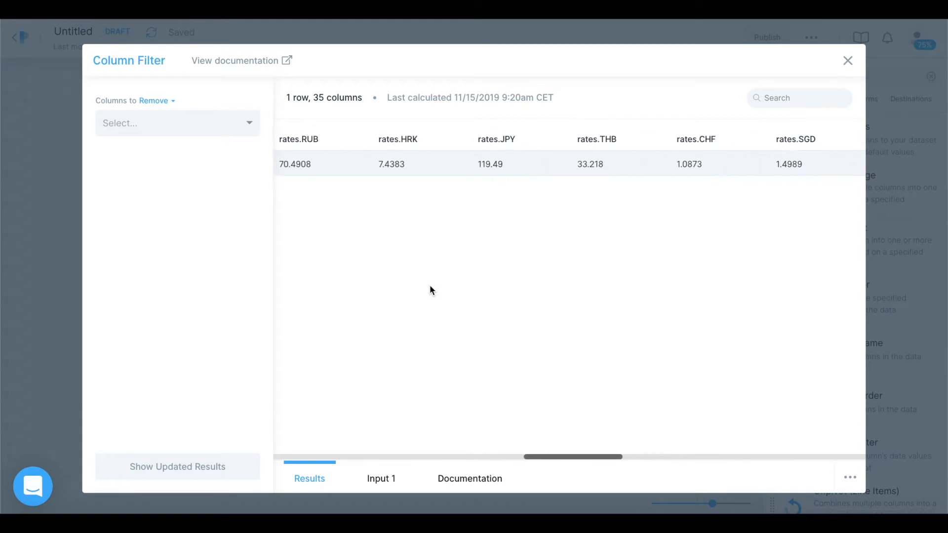
double_click(425, 140)
Choose rates, rates.HKD, rates.ISK, rates.PHP, rates.DKK, rates.HUF and rates.CZK as columns to remove
left_click(156, 123)
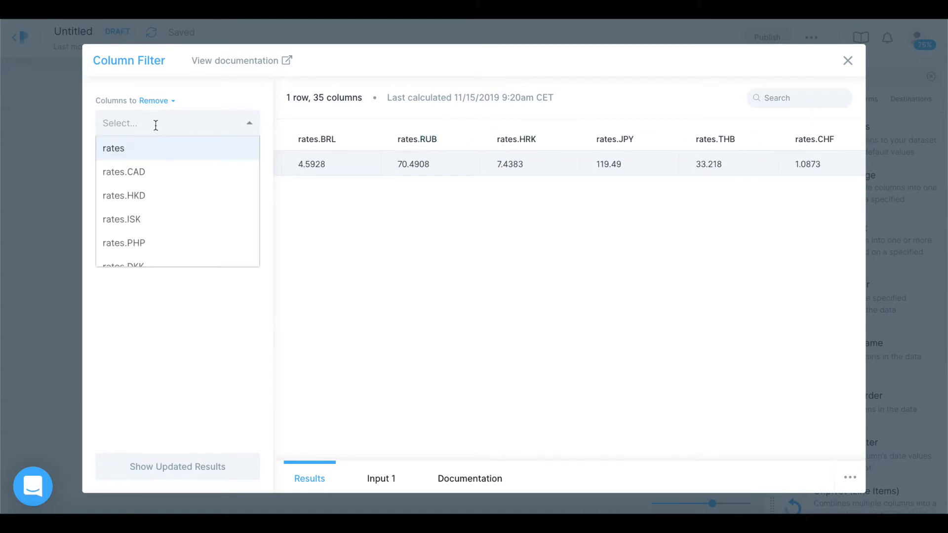
left_click(151, 148)
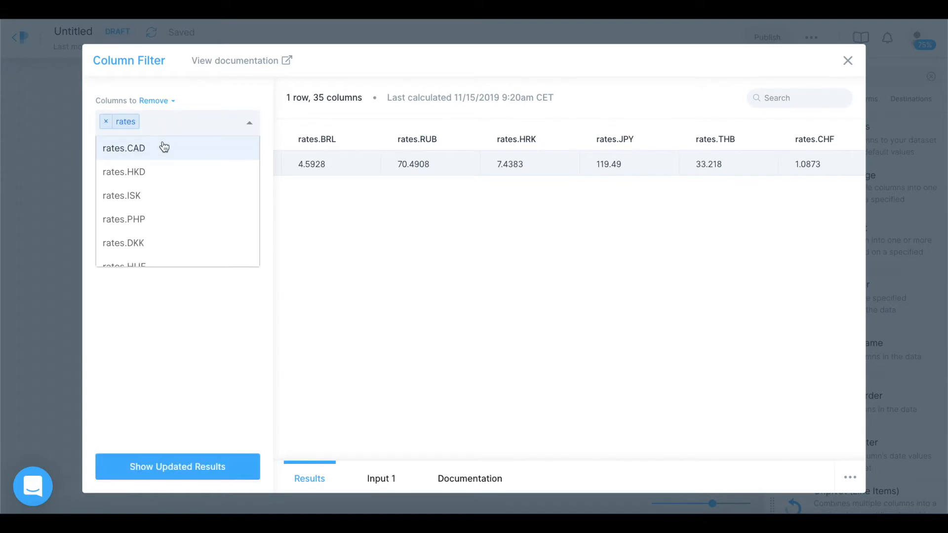
left_click(152, 177)
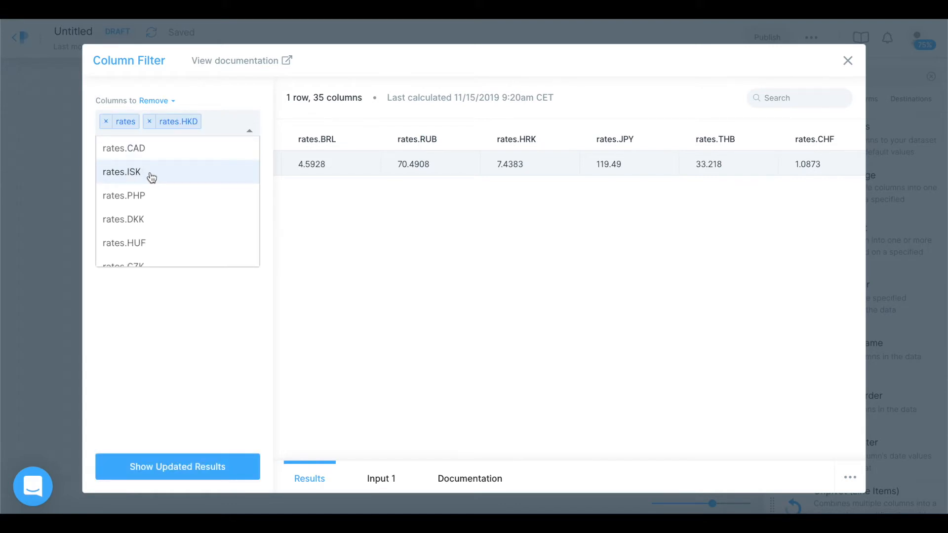
left_click(152, 174)
left_click(152, 174)
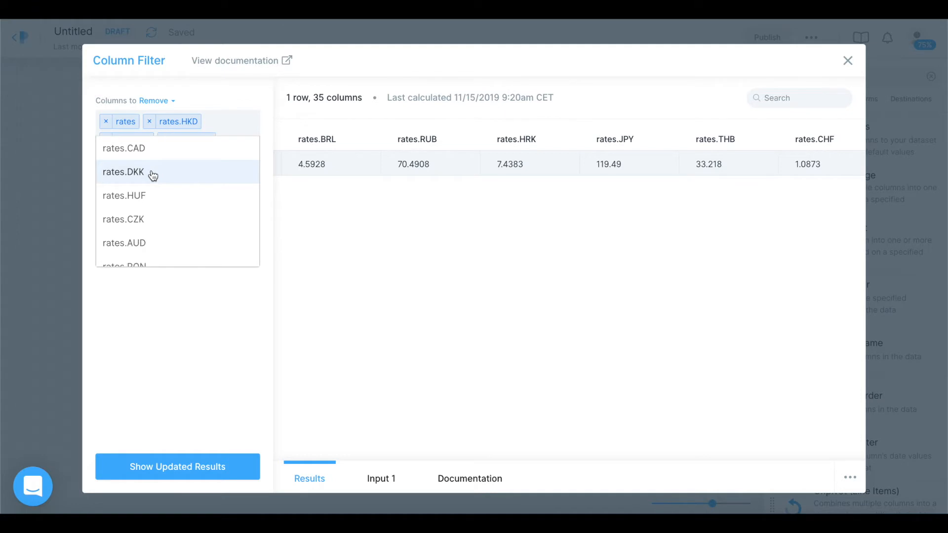
left_click(152, 173)
left_click(153, 173)
left_click(152, 173)
Add the RON, SEK, IDR, INR, BRL, RUB, HRK, JPY and THB rate columns to the columns to remove
left_click(150, 196)
left_click(149, 196)
left_click(149, 196)
left_click(149, 196)
left_click(150, 197)
left_click(149, 197)
left_click(148, 197)
left_click(149, 197)
left_click(148, 197)
Add the SGD, PLN, BGN, TRY, CNY and NOK rate columns to the columns to remove
left_click(140, 218)
left_click(140, 217)
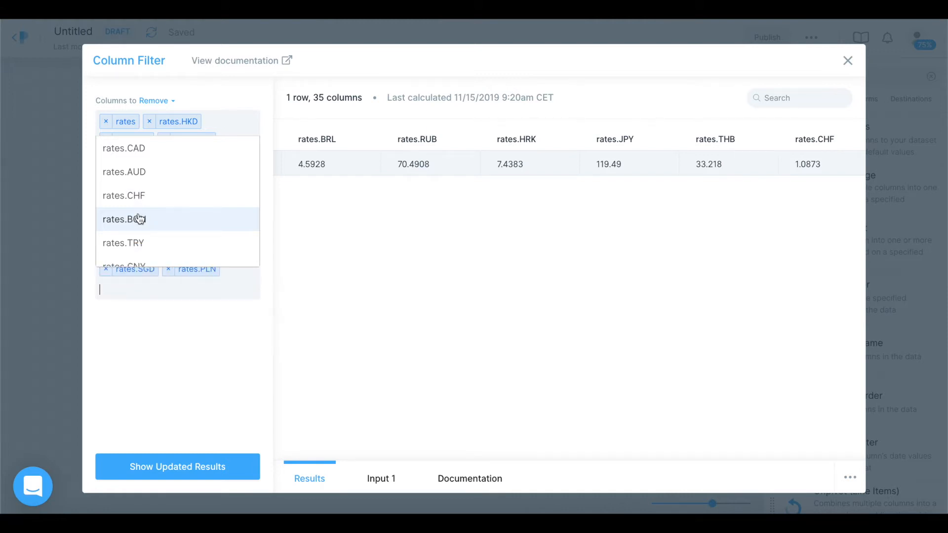
left_click(140, 218)
left_click(140, 217)
left_click(139, 218)
left_click(139, 219)
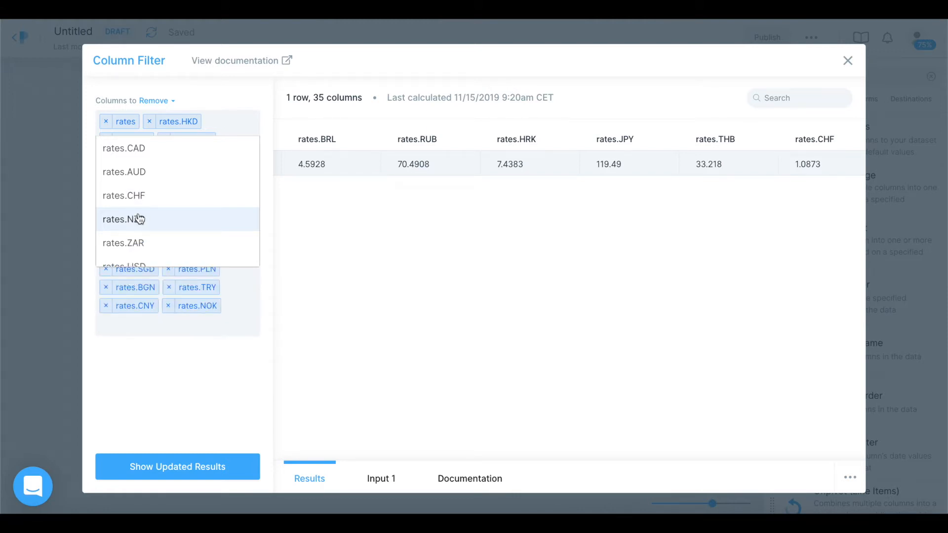
Add the NZD, ZAR, MXN, ILS, KRW and MYR rate columns to the columns to remove and update the filter's results
left_click(139, 218)
left_click(140, 219)
left_click(148, 242)
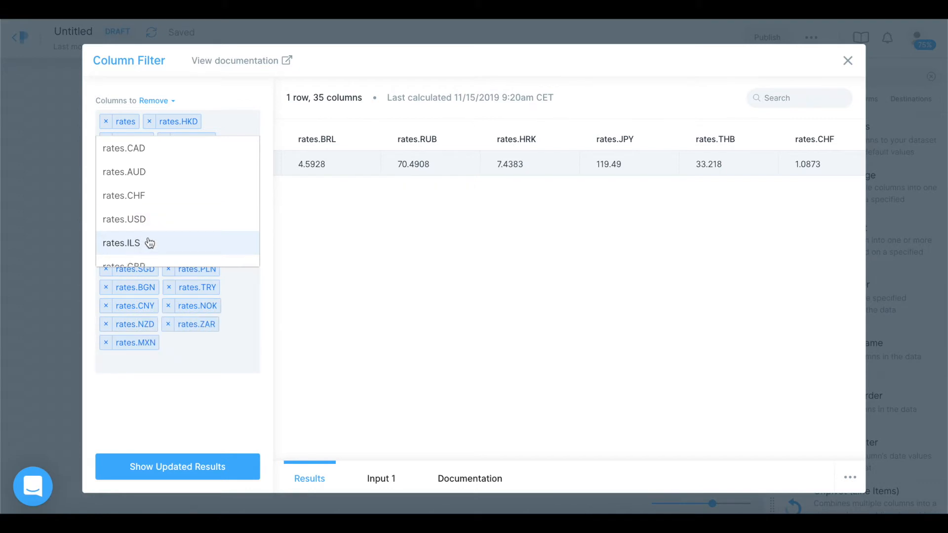
left_click(149, 242)
scroll(149, 243, "down", 1)
left_click(149, 233)
left_click(150, 235)
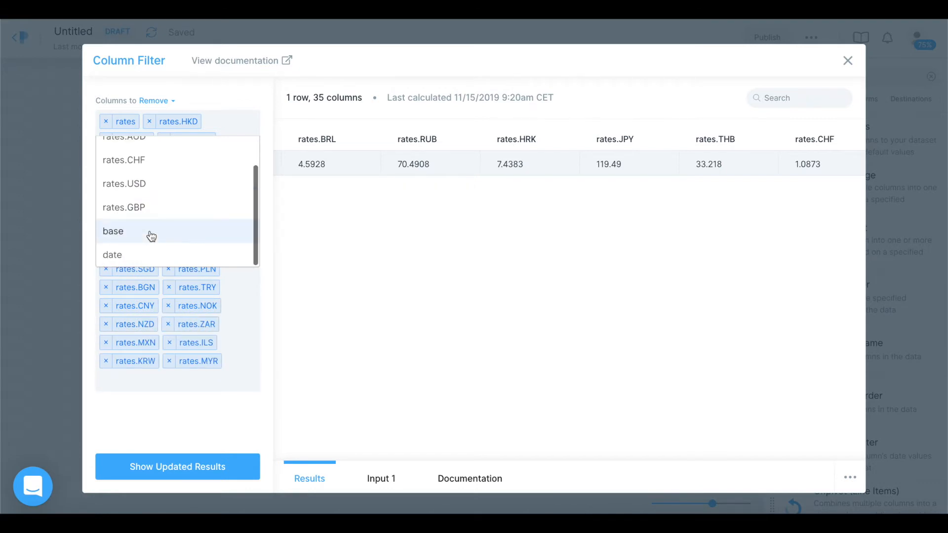
scroll(148, 237, "up", 1)
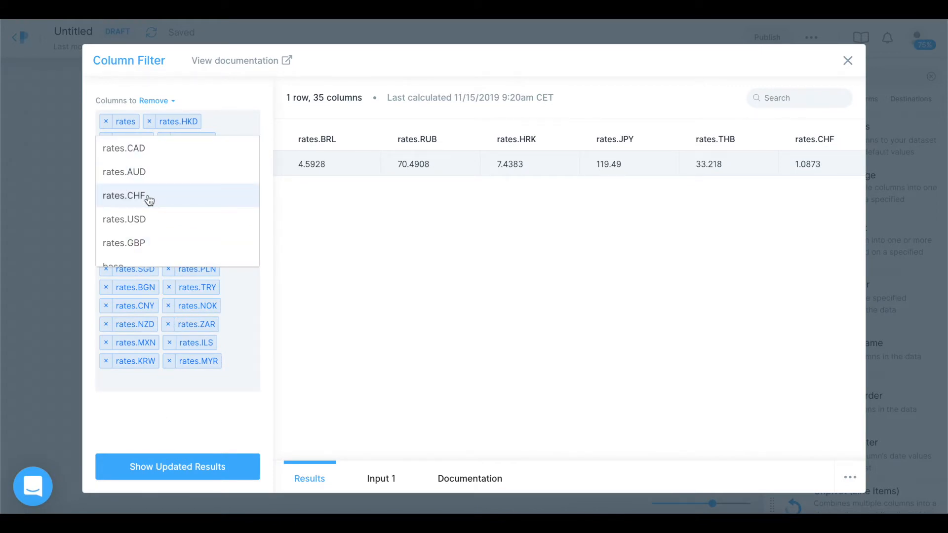
scroll(144, 227, "down", 3)
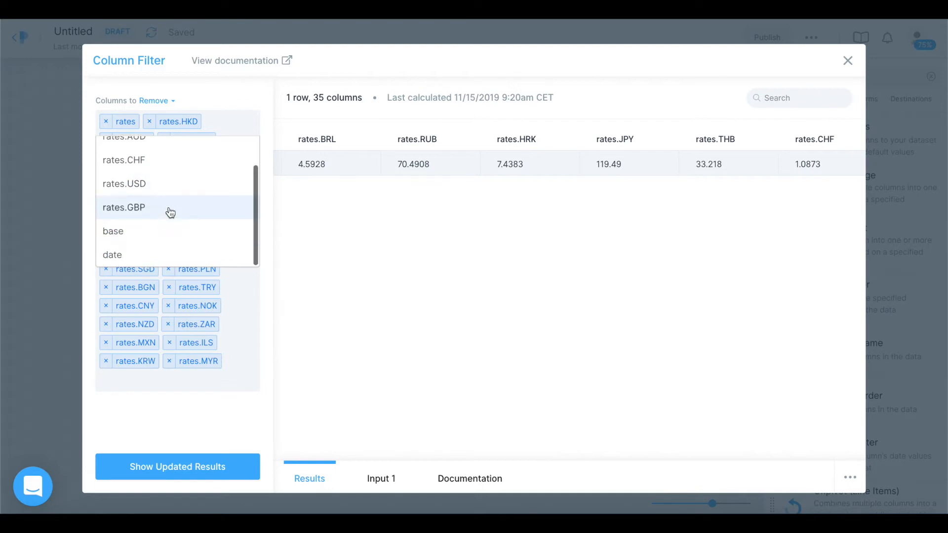
left_click(153, 422)
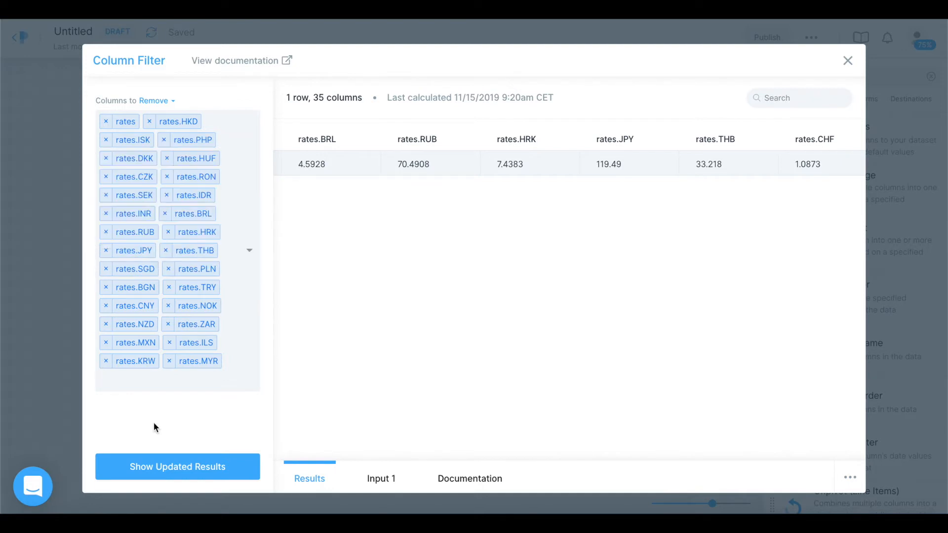
left_click(173, 473)
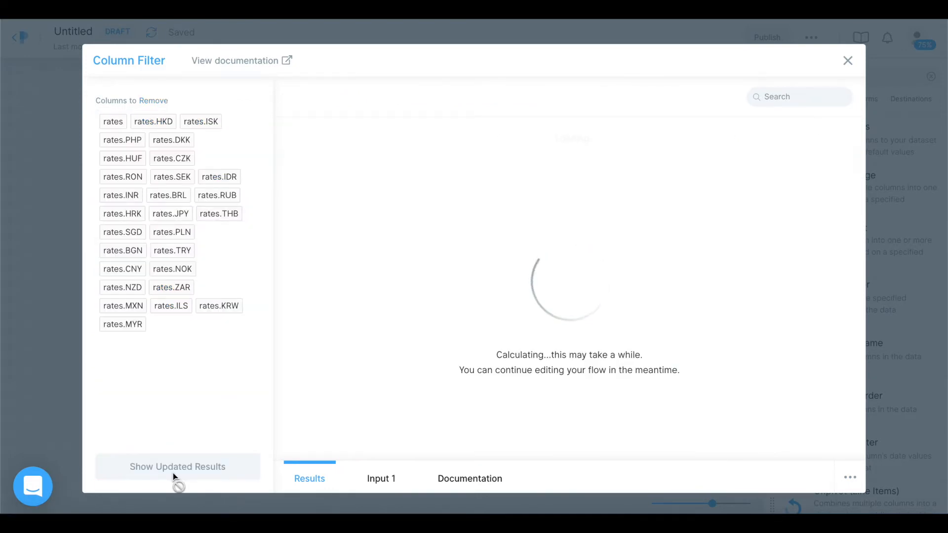
Examine the remaining currency rate, base and date columns in the filtered results table
scroll(485, 176, "right", 2)
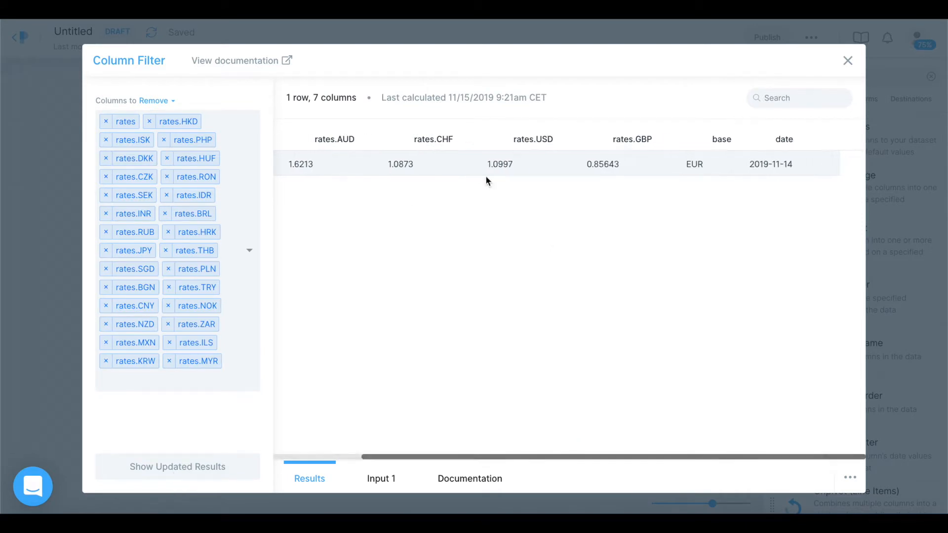
scroll(485, 176, "left", 2)
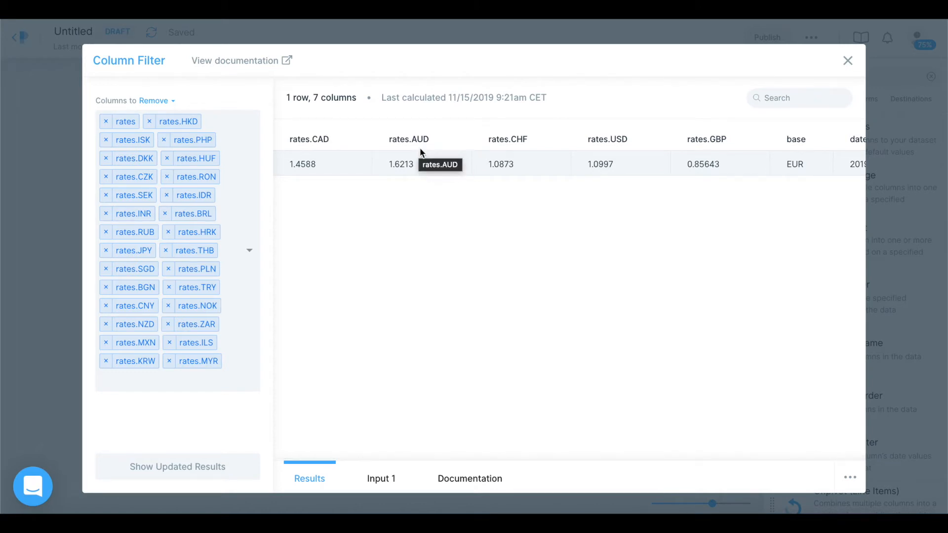
scroll(502, 154, "right", 3)
scroll(617, 219, "left", 3)
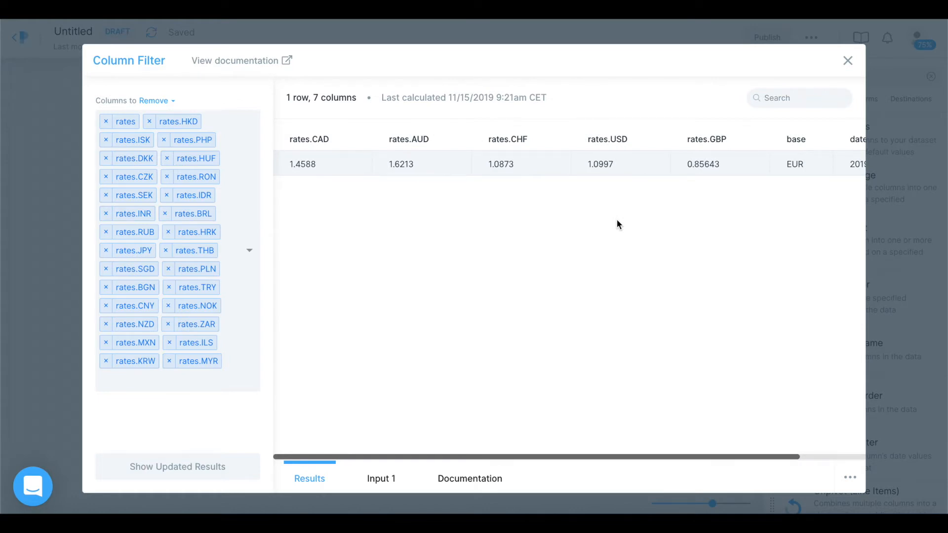
scroll(793, 181, "right", 2)
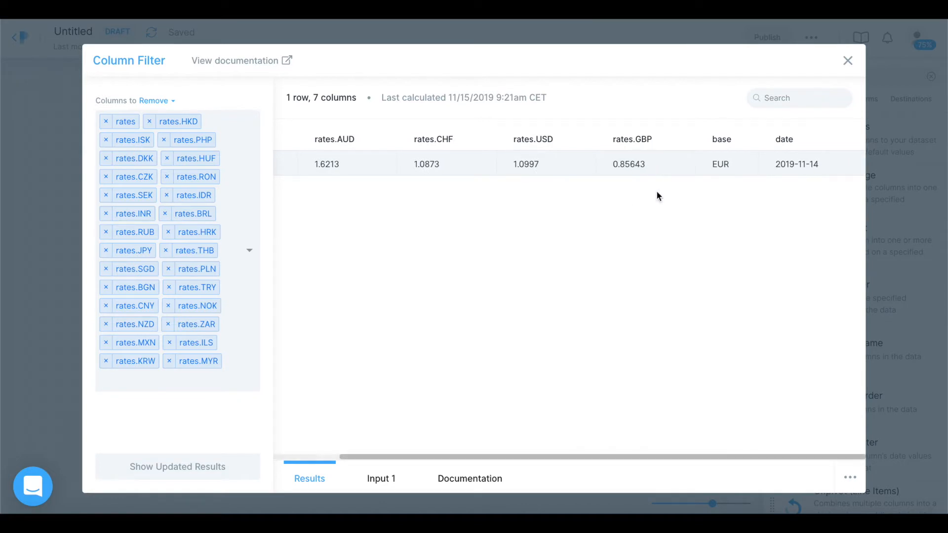
scroll(656, 191, "left", 1)
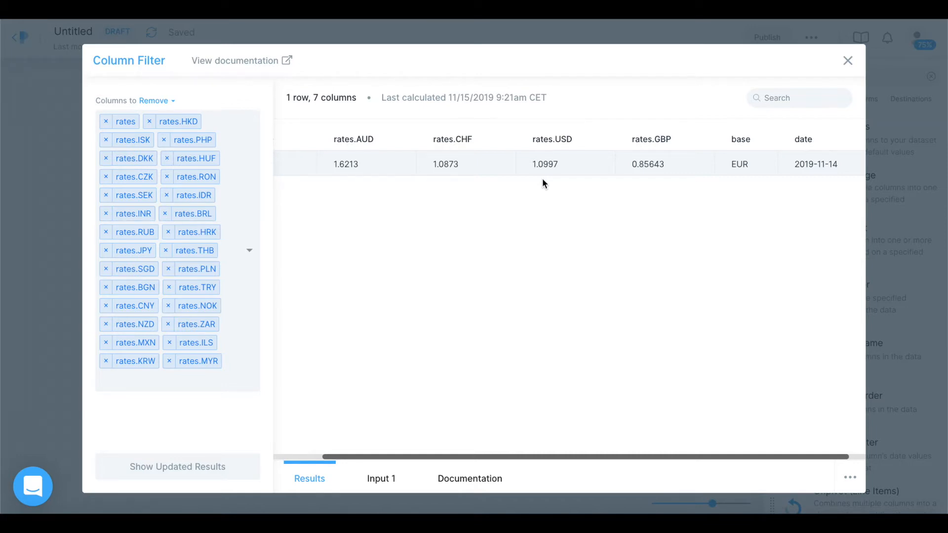
scroll(542, 180, "left", 3)
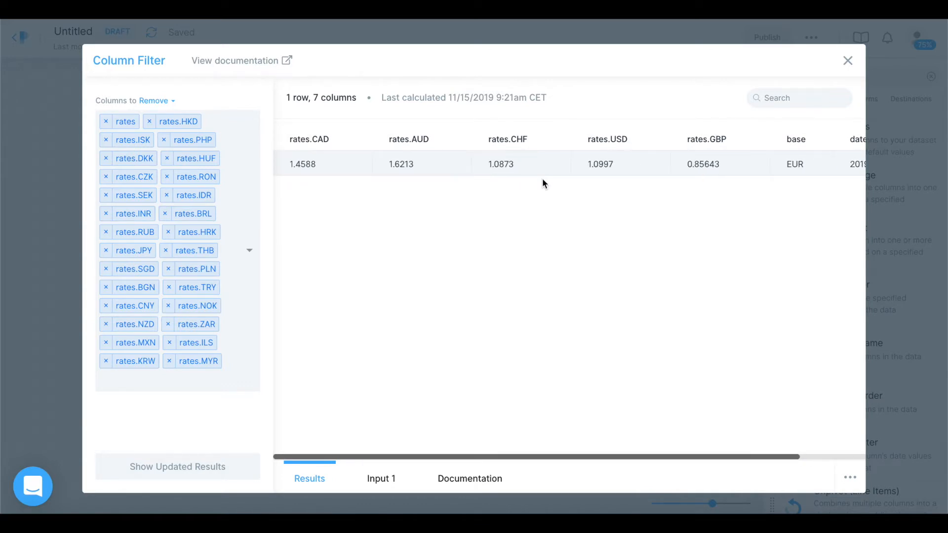
Close the Column Filter's settings and move its node slightly farther from the JSON Flattener on the canvas
left_click(847, 60)
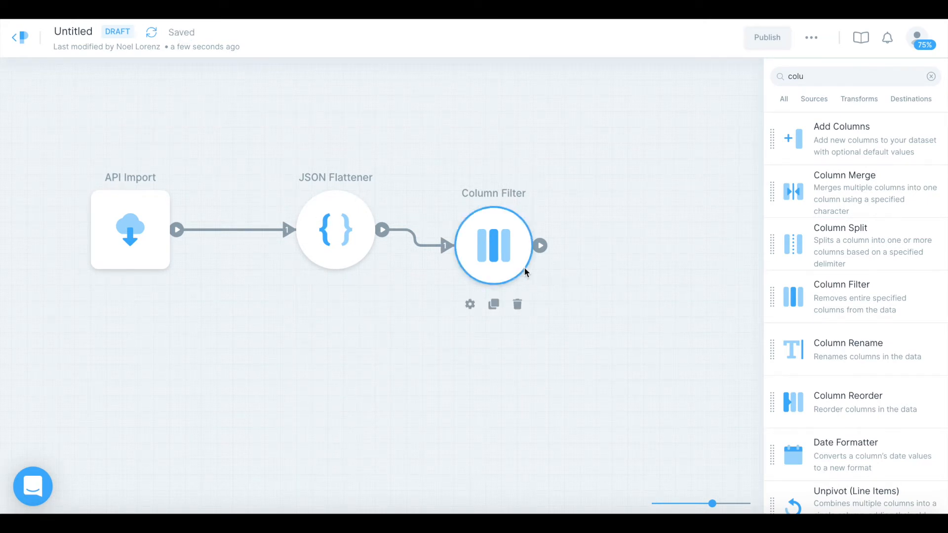
left_click_drag(524, 268, 556, 271)
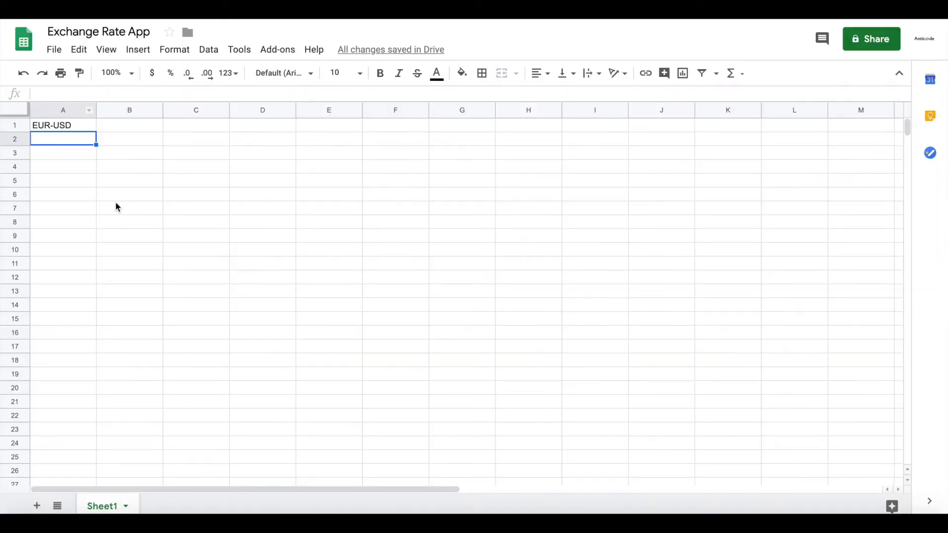
Switch to the Exchange Rate App spreadsheet in Google Sheets and clear the EUR-USD heading from cell A1
left_click(115, 206)
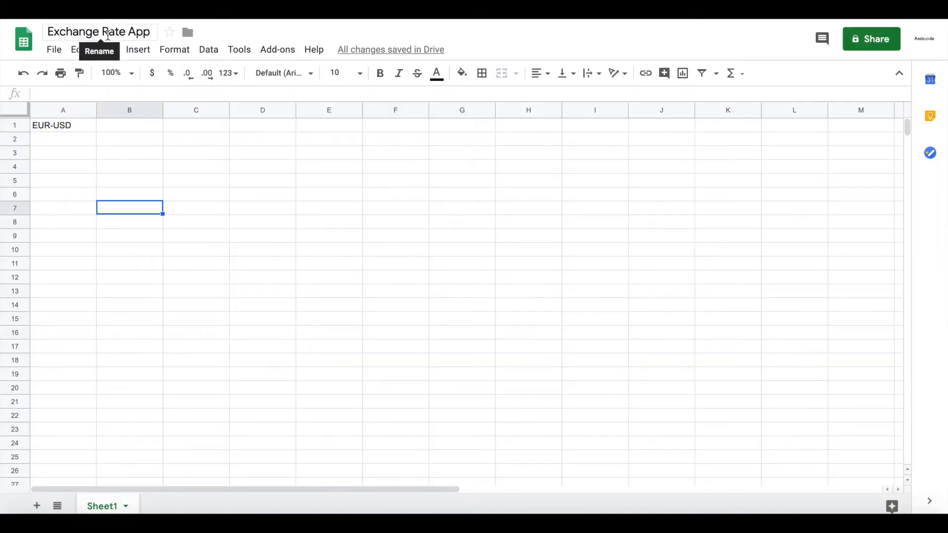
left_click(72, 127)
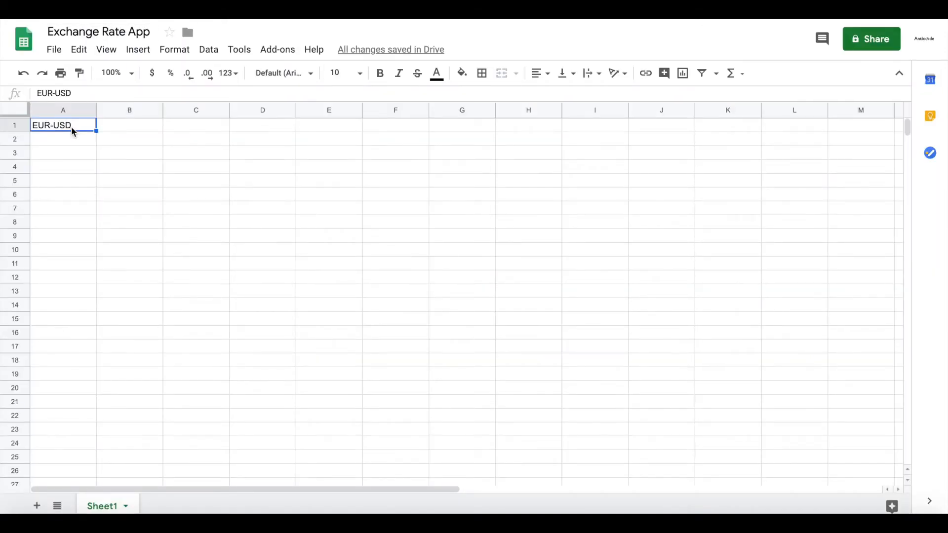
key("Delete")
left_click(76, 168)
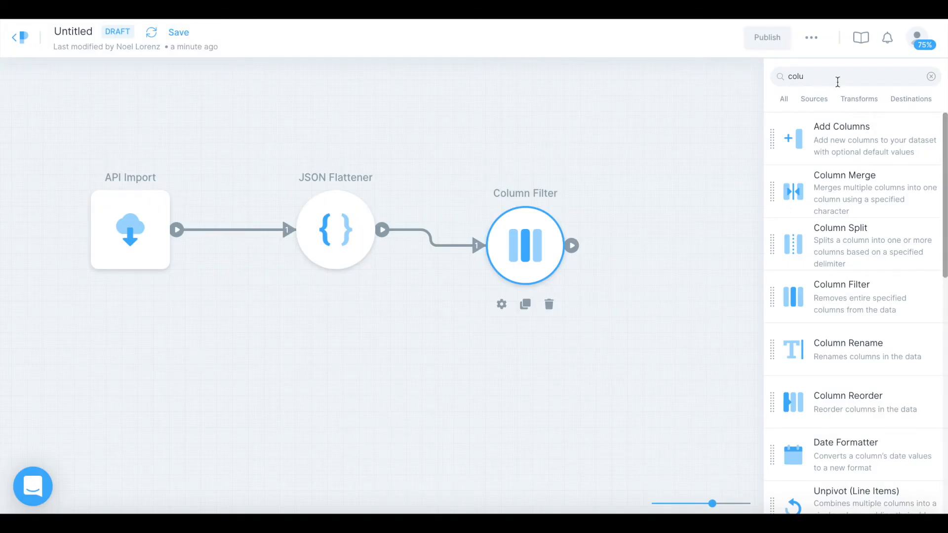
Switch back to the Parabola flow, find Google Sheets Export with "sheet", add it after the Column Filter and connect the filter's output to it
double_click(837, 77)
type("sheet")
left_click_drag(840, 186, 623, 233)
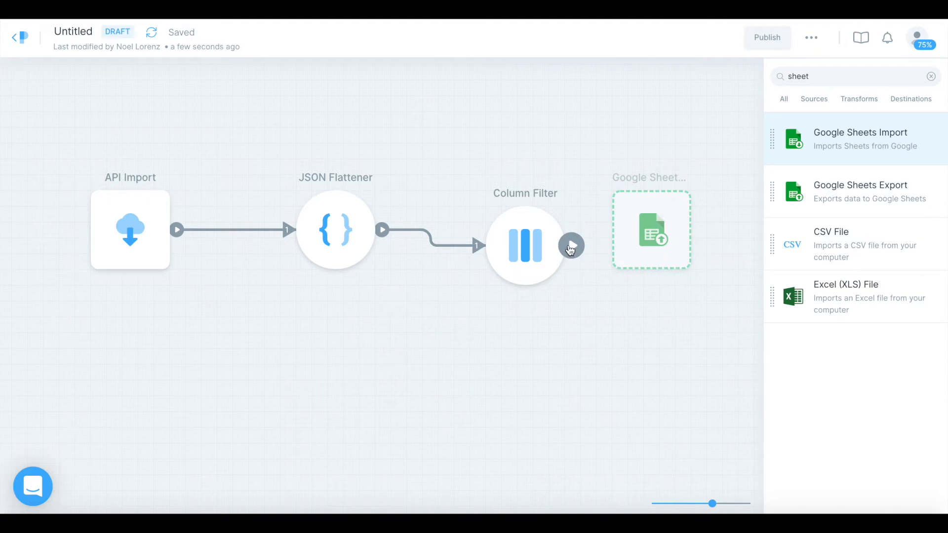
left_click(656, 242)
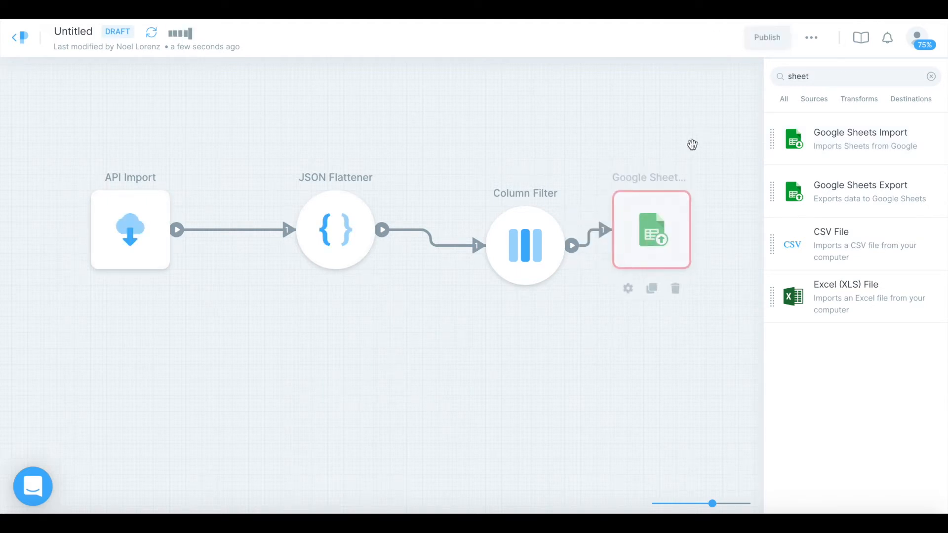
Open the Google Sheets Export node's settings and authorize its Google account access
left_click_drag(584, 370, 492, 368)
double_click(562, 212)
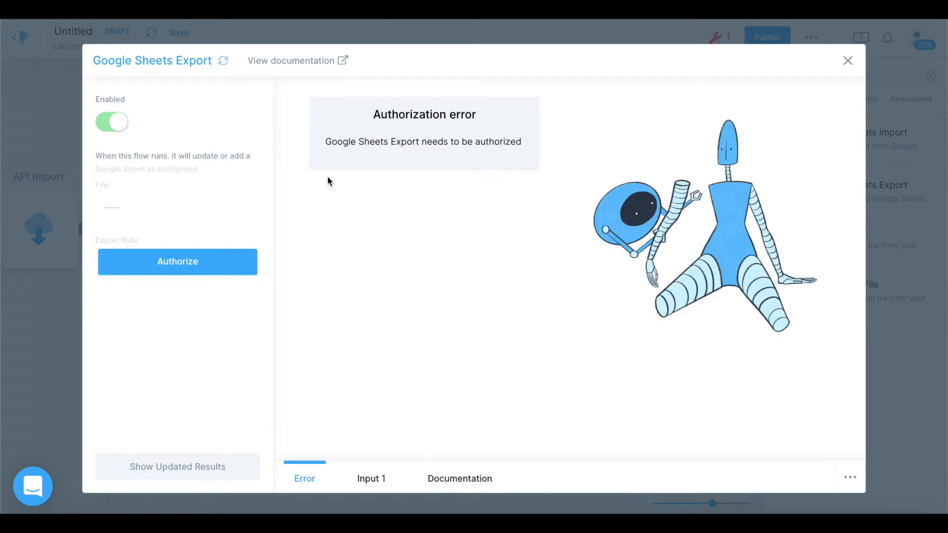
left_click(150, 260)
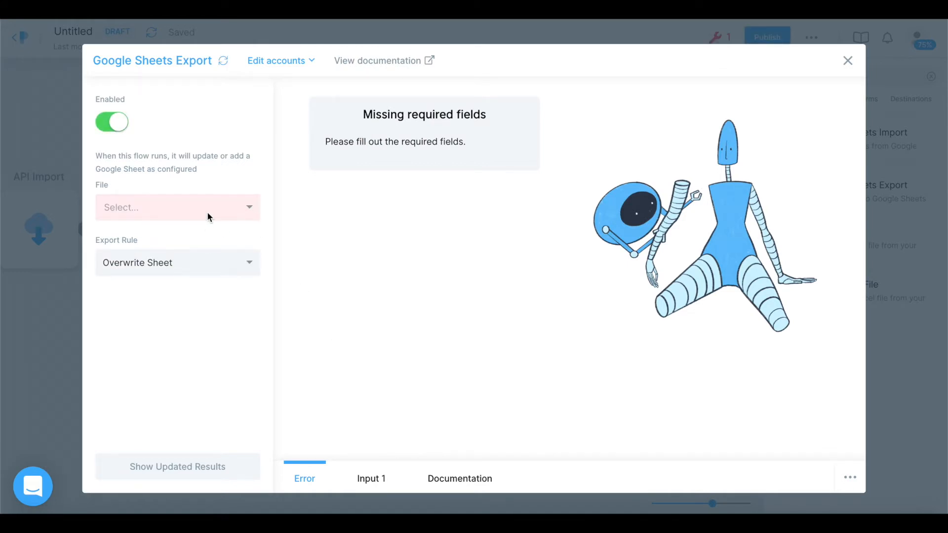
Select the Exchange Rate App file for the export, keep the Overwrite Sheet rule and update the results
left_click(207, 215)
type("ex")
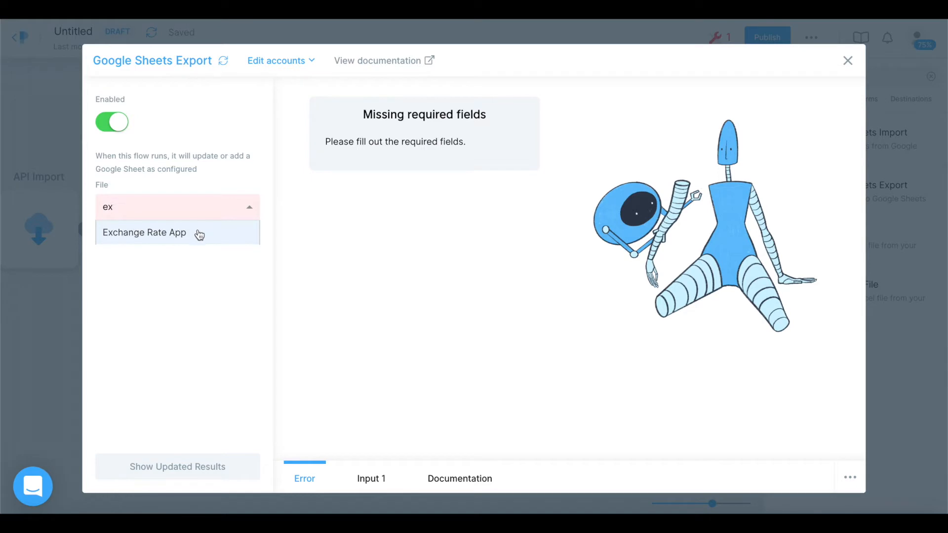
left_click(195, 232)
left_click(199, 259)
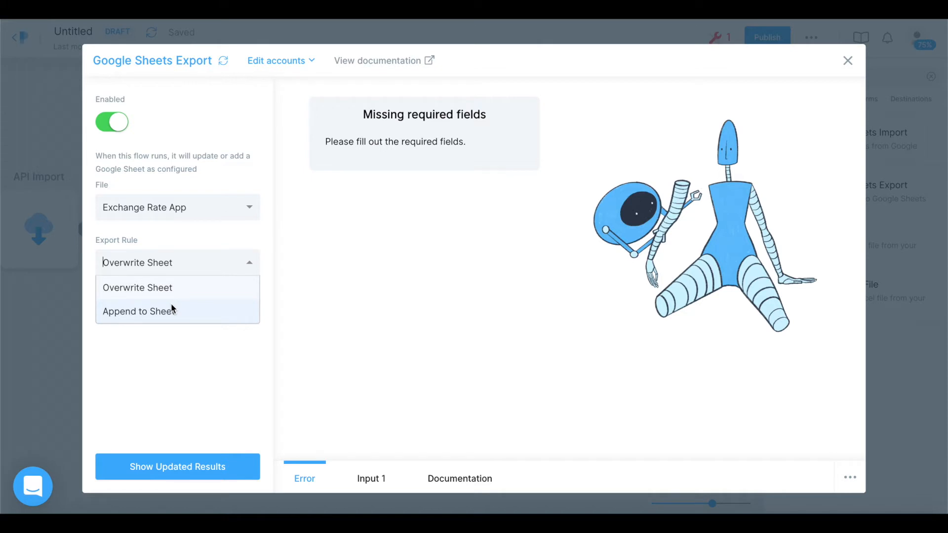
left_click(166, 309)
left_click(179, 273)
left_click(175, 279)
left_click(165, 459)
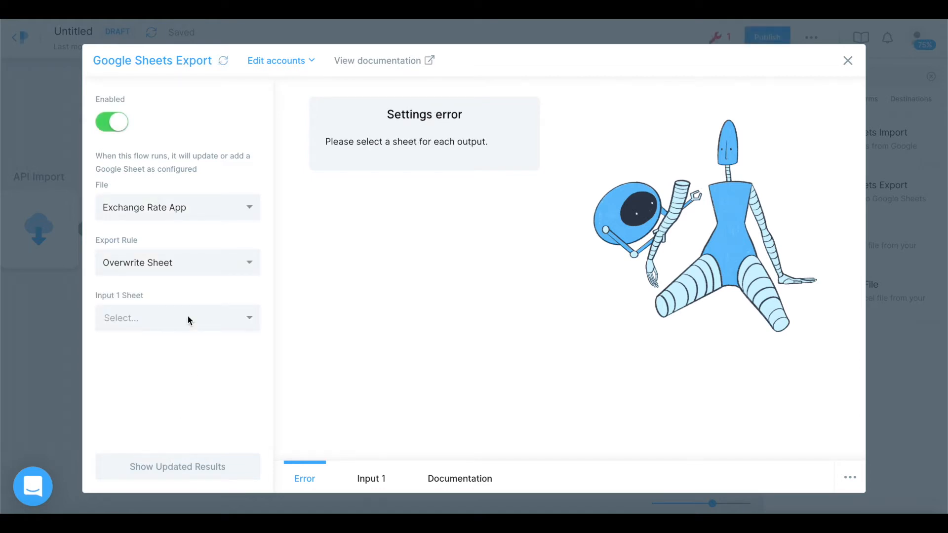
Choose Sheet1 as the destination for Input 1 and update the export's results
left_click(143, 316)
left_click(204, 352)
left_click(161, 469)
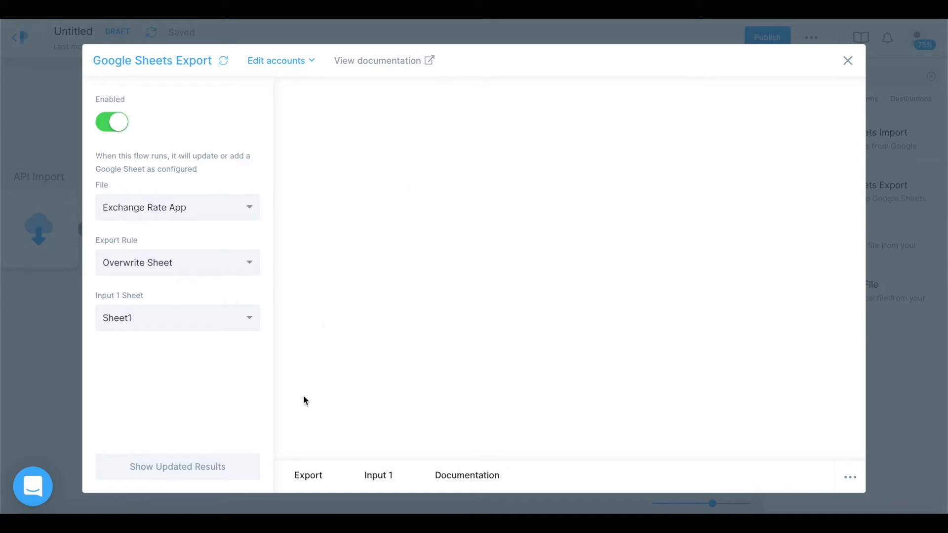
Review the Input 1 columns going into the Google Sheets Export and close its settings
left_click(366, 475)
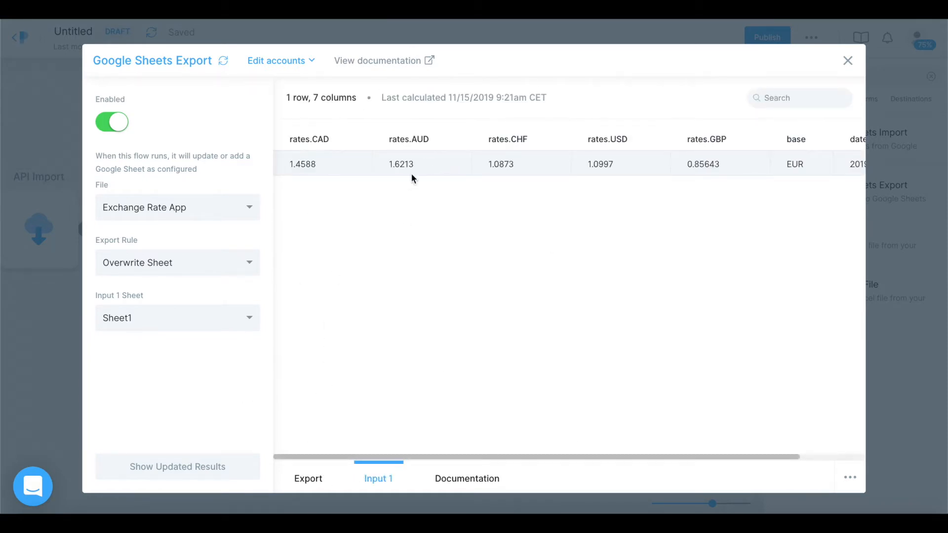
scroll(408, 191, "right", 3)
scroll(409, 191, "left", 3)
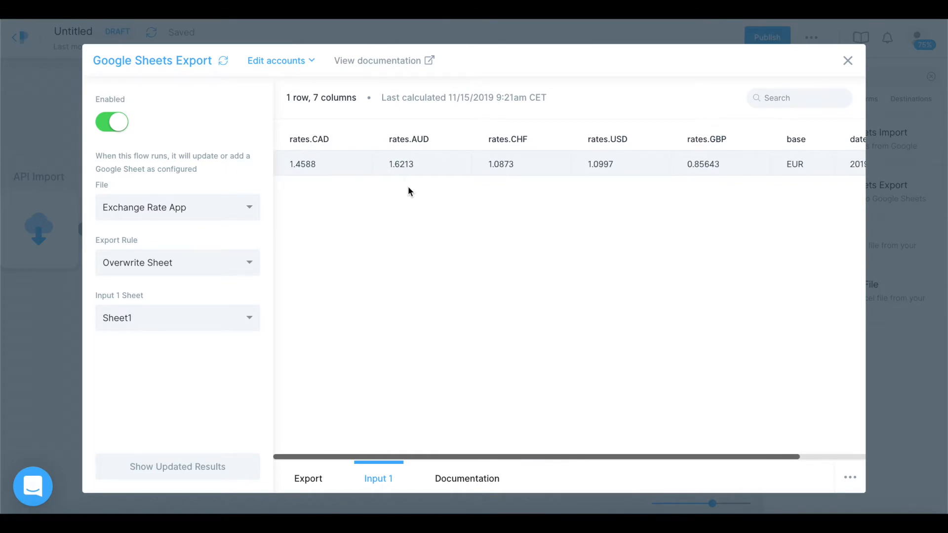
left_click(848, 60)
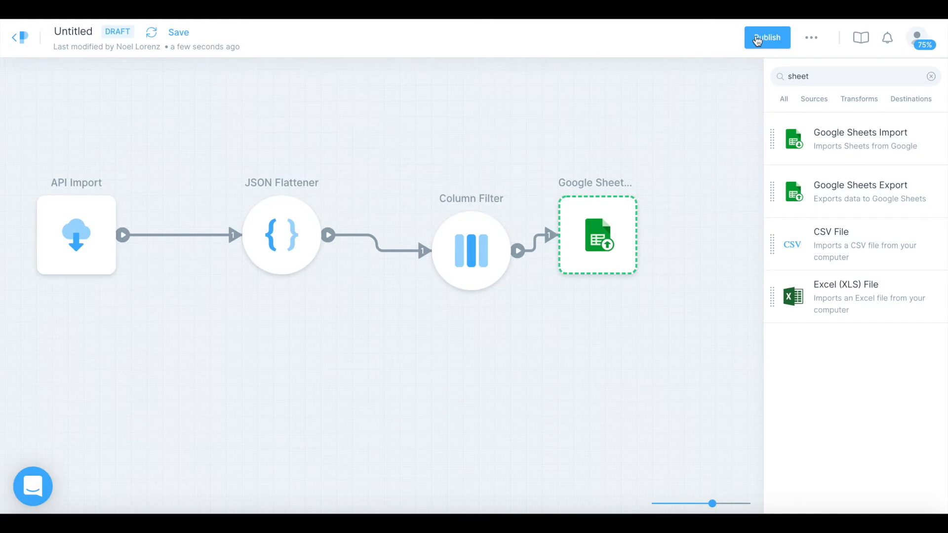
Publish the flow, run it with the Google Sheets Export destination enabled and close the run dialog
left_click(763, 40)
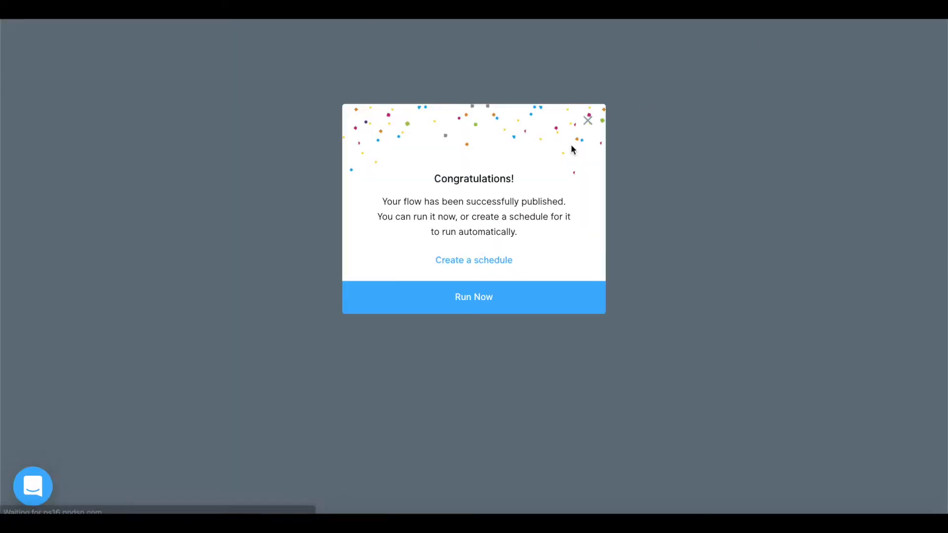
left_click(459, 306)
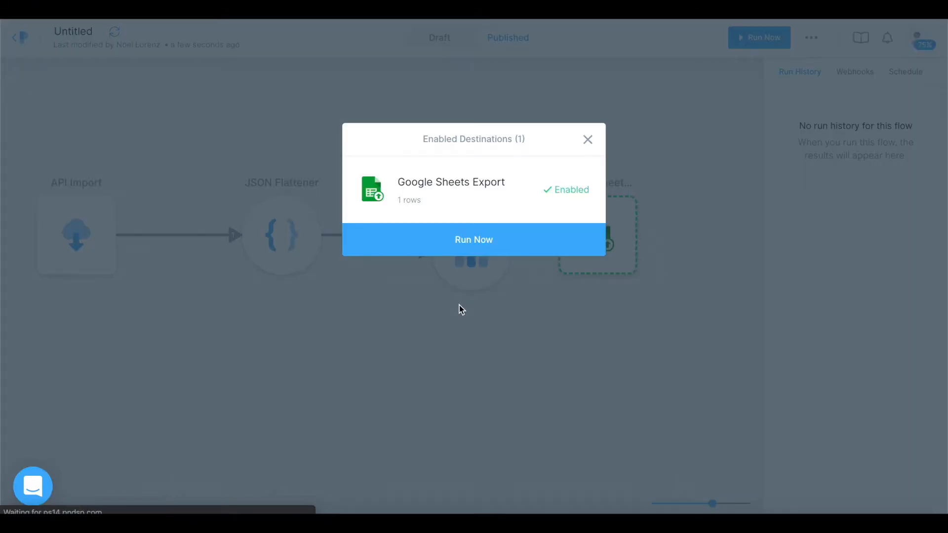
left_click(499, 239)
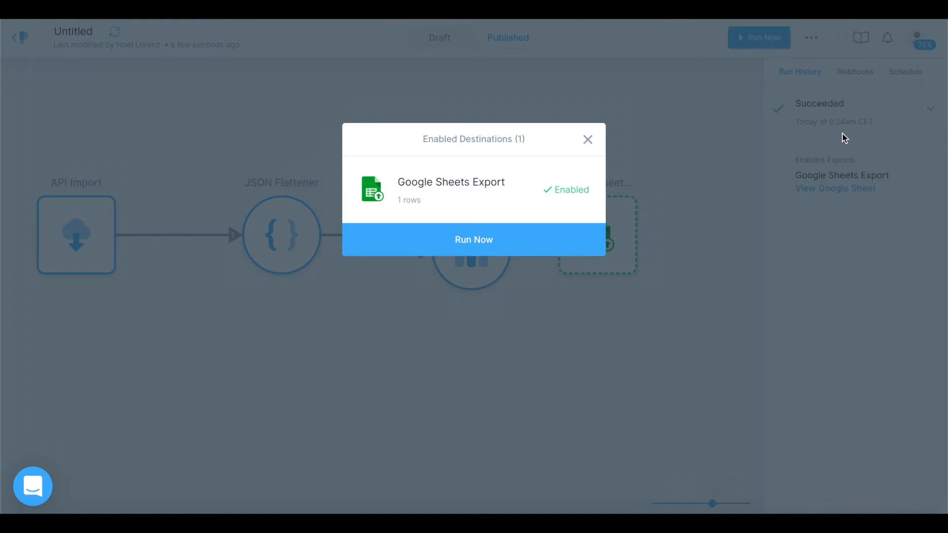
left_click(586, 140)
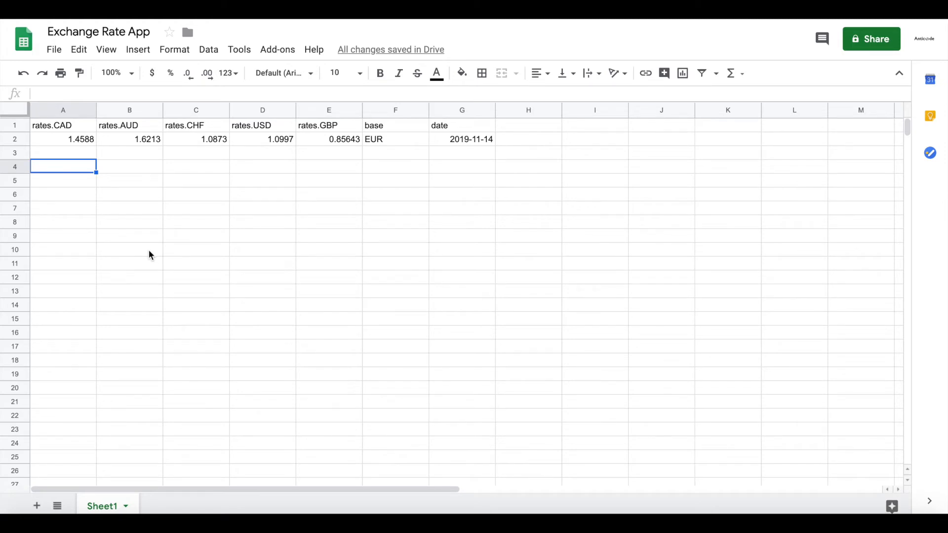
In the Exchange Rate App spreadsheet, examine the exported column headings in row 1 from rates.CAD to date
key("Down")
key("Up")
key("Up")
key("Up")
key("Up")
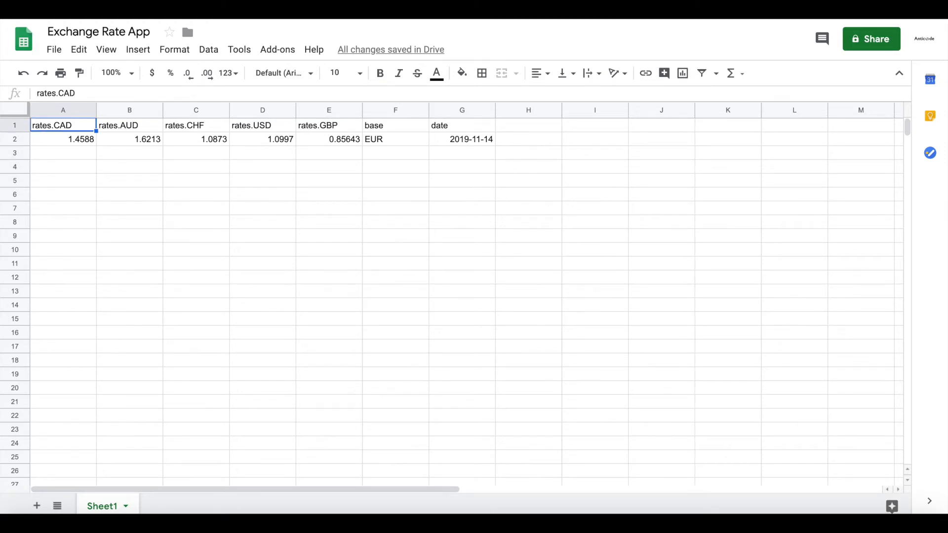
key("Right")
key("Right")
key("Left")
key("Left")
key("Left")
key("Left")
key("Right")
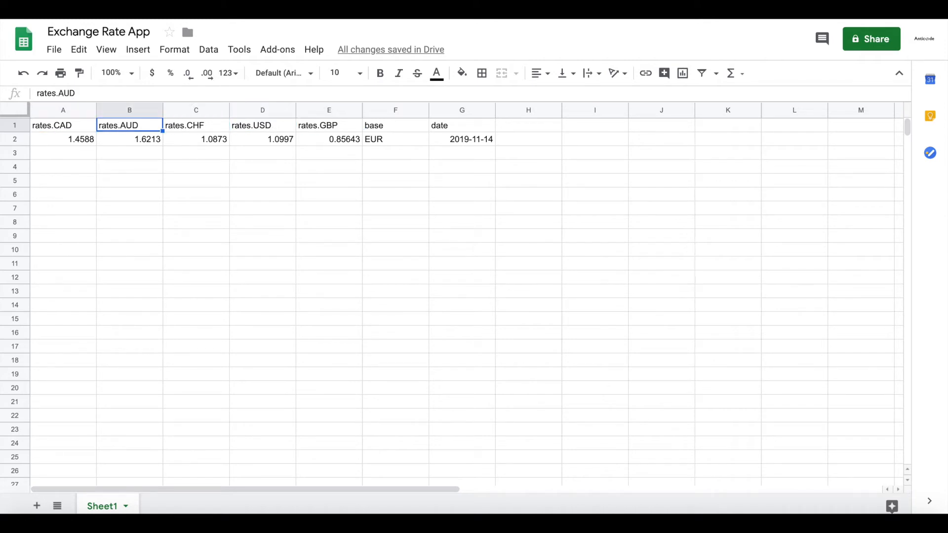
key("Right")
key("Right")
key("Right")
key("Right")
key("Right")
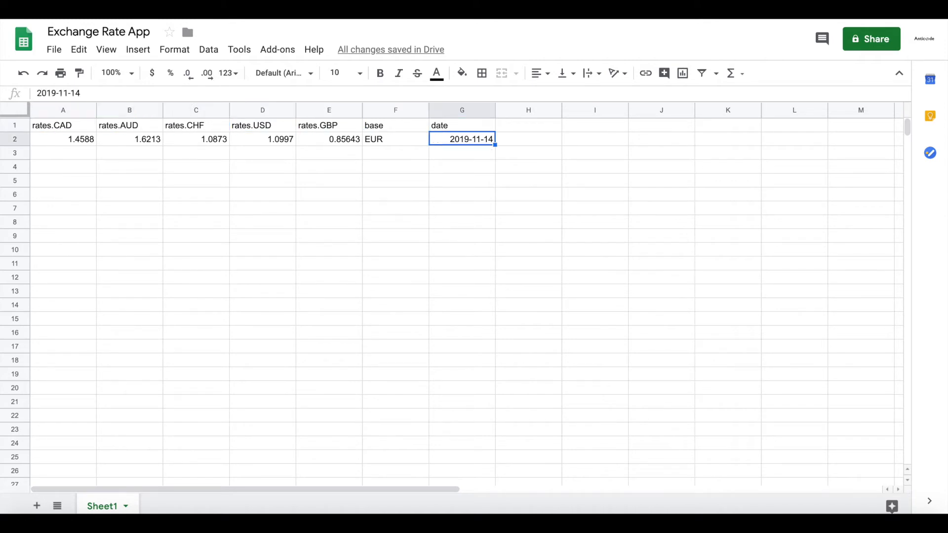
Examine the exported date, base currency and exchange rate values in row 2 of the spreadsheet
key("Down")
key("Left")
key("Down")
key("Up")
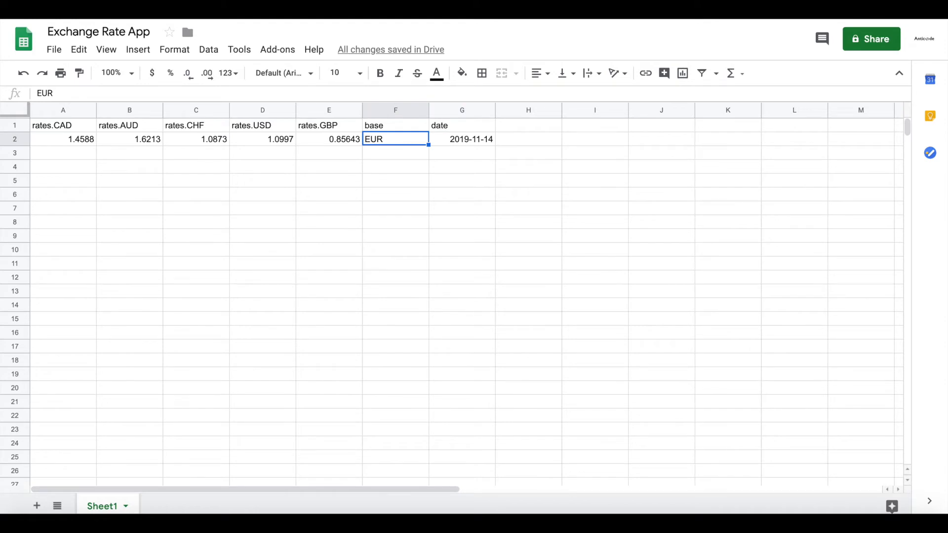
key("Up")
key("Down")
key("Left")
key("Left")
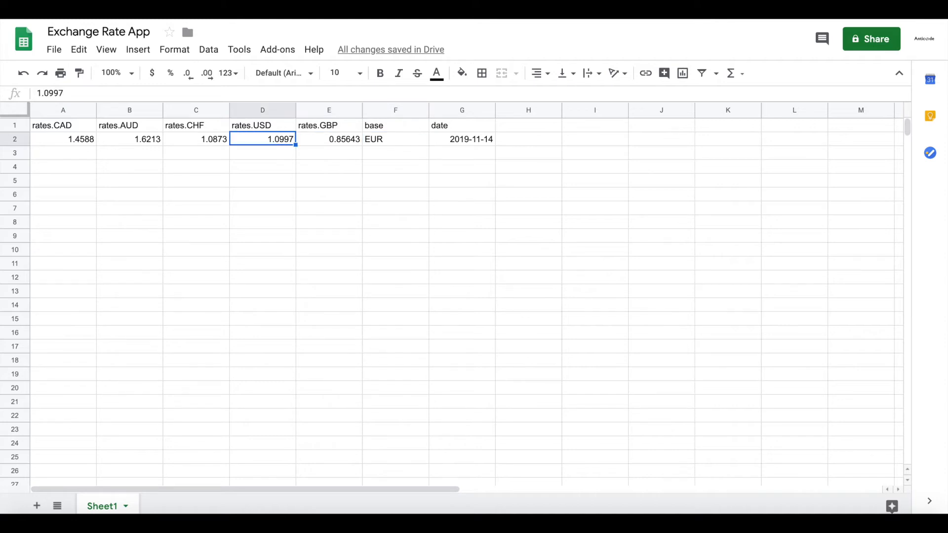
key("Left")
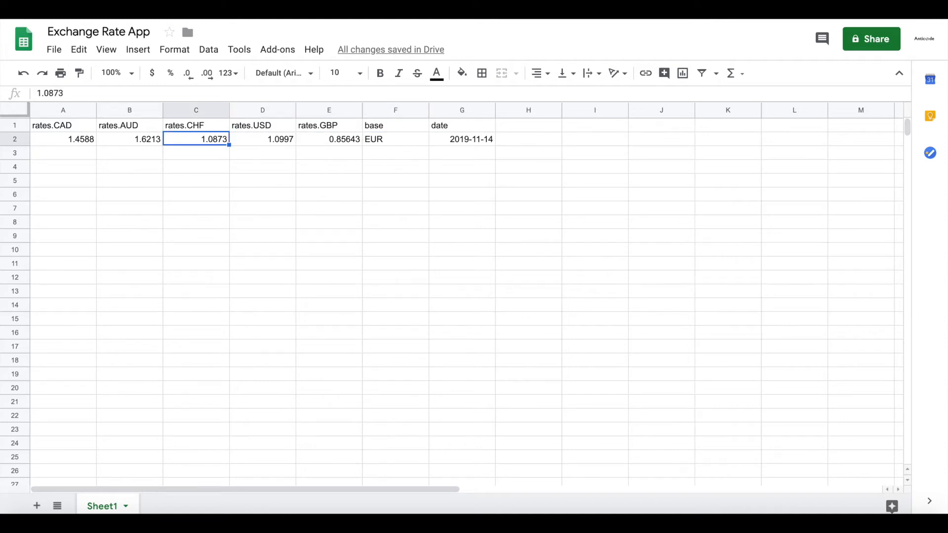
key("Left")
key("Right")
key("Right")
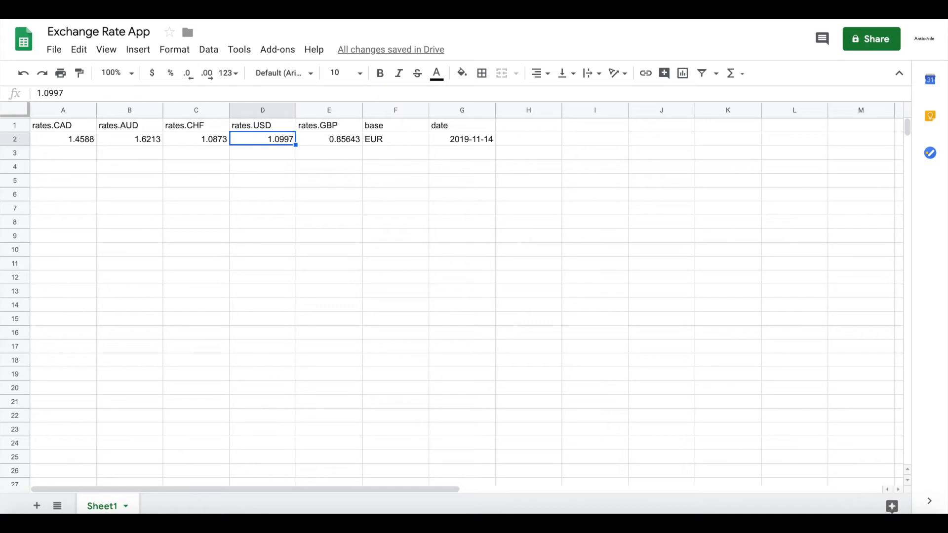
key("Right")
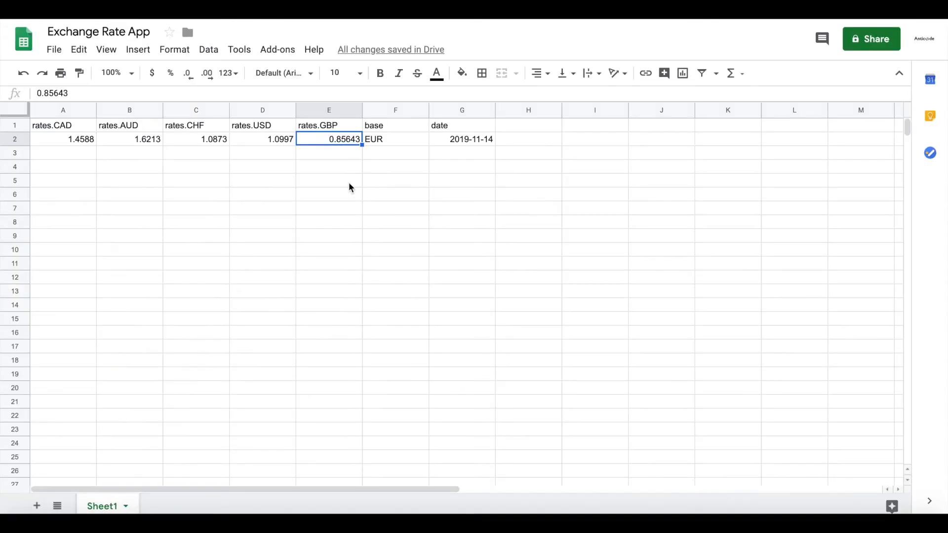
left_click(289, 141)
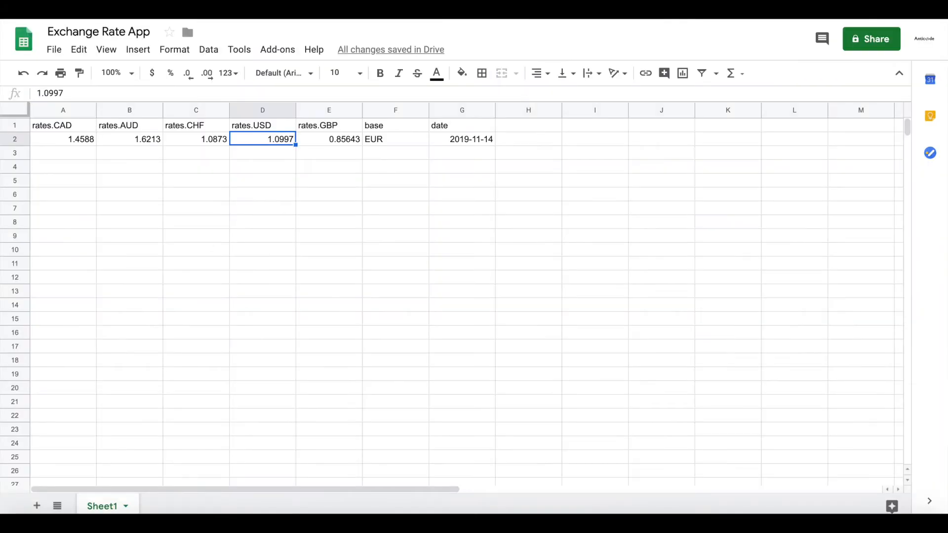
left_click(256, 310)
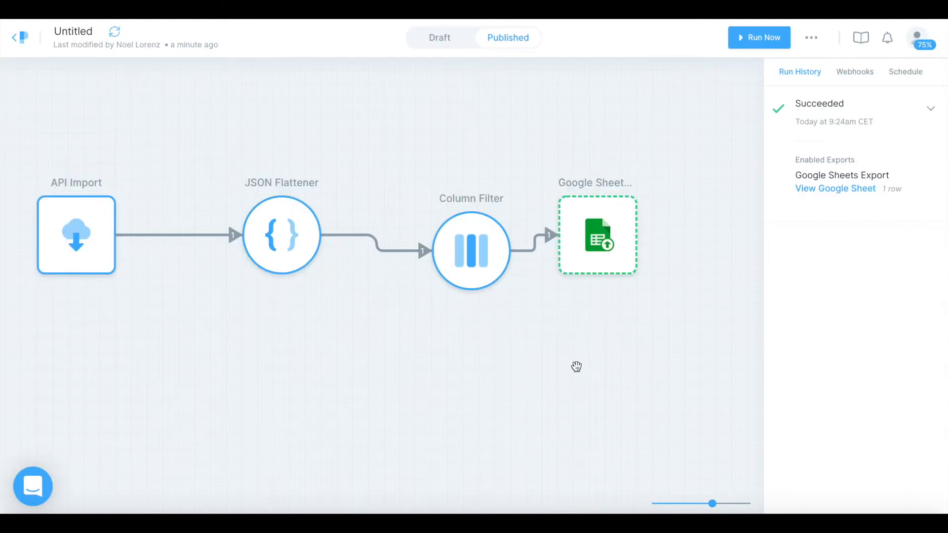
Back in the Parabola flow, try the Every hour and Every 30 minutes frequencies in a new schedule rule and discard it
left_click(894, 73)
left_click(846, 240)
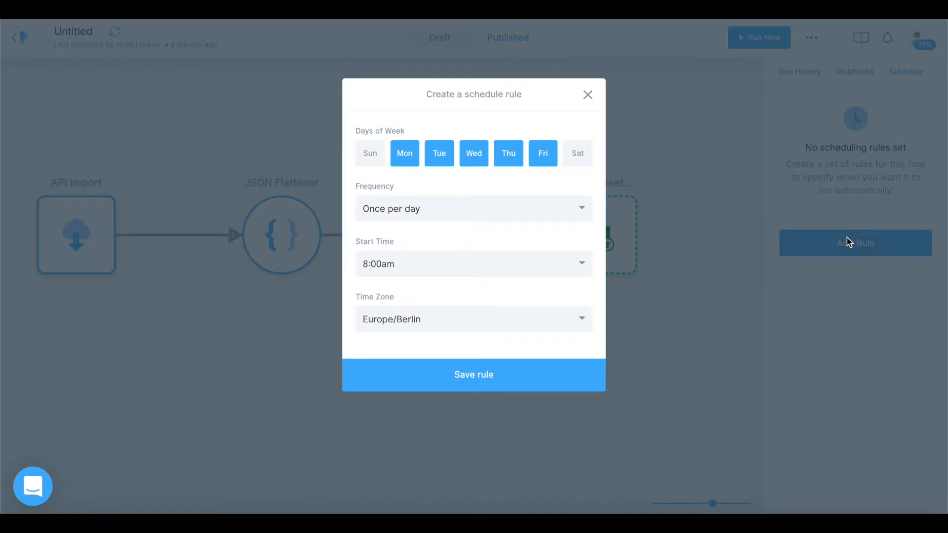
left_click(508, 215)
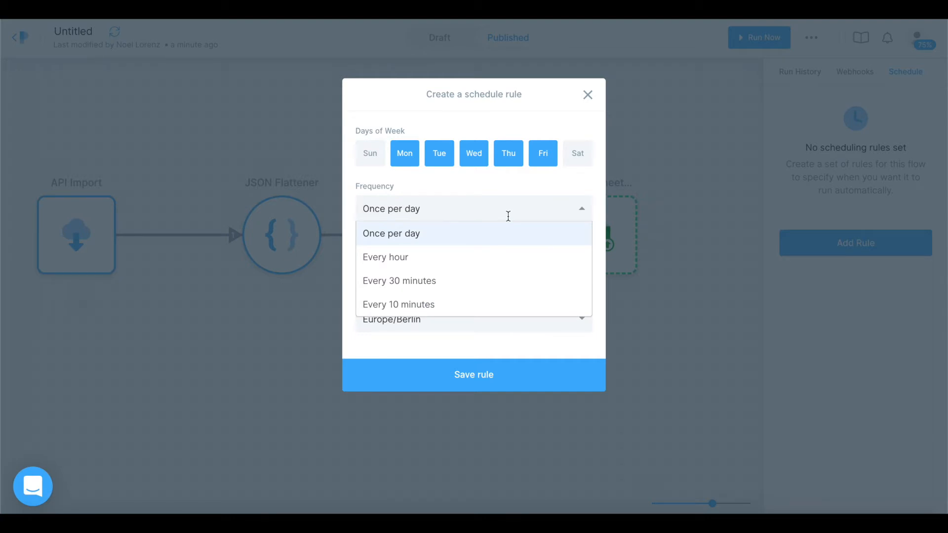
left_click(428, 264)
left_click(422, 211)
left_click(414, 286)
left_click(441, 216)
key("Escape")
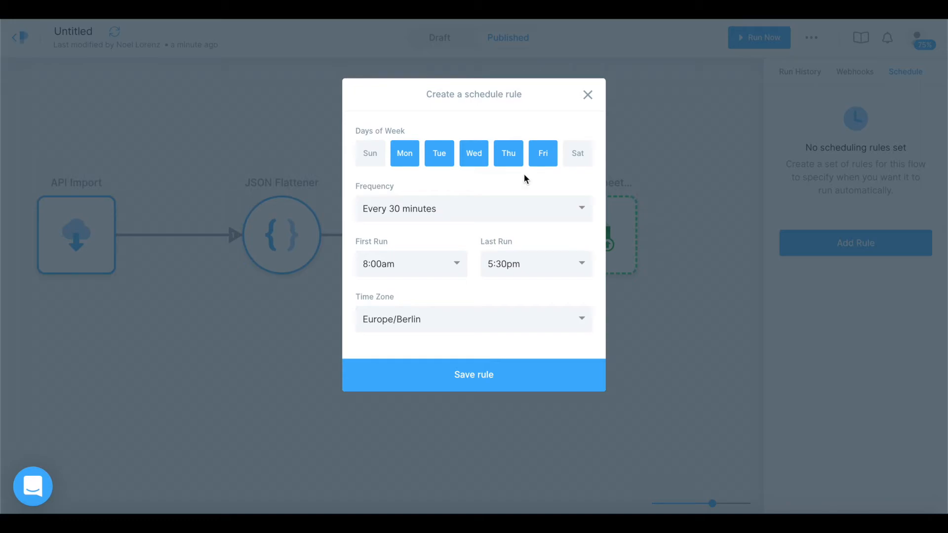
left_click(587, 93)
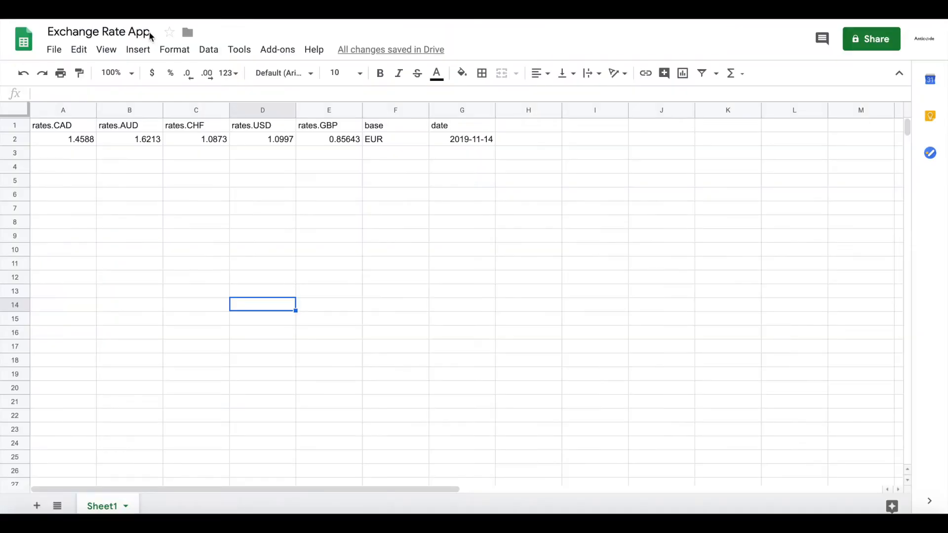
Switch to the Exchange Rate App in Glide, reload its sheet with components for the new columns and use the List layout
left_click(245, 178)
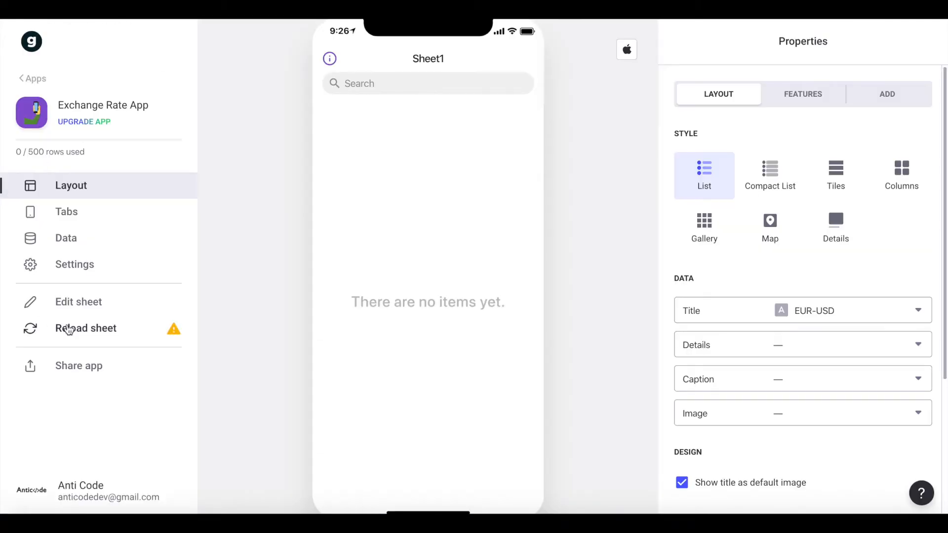
left_click(69, 330)
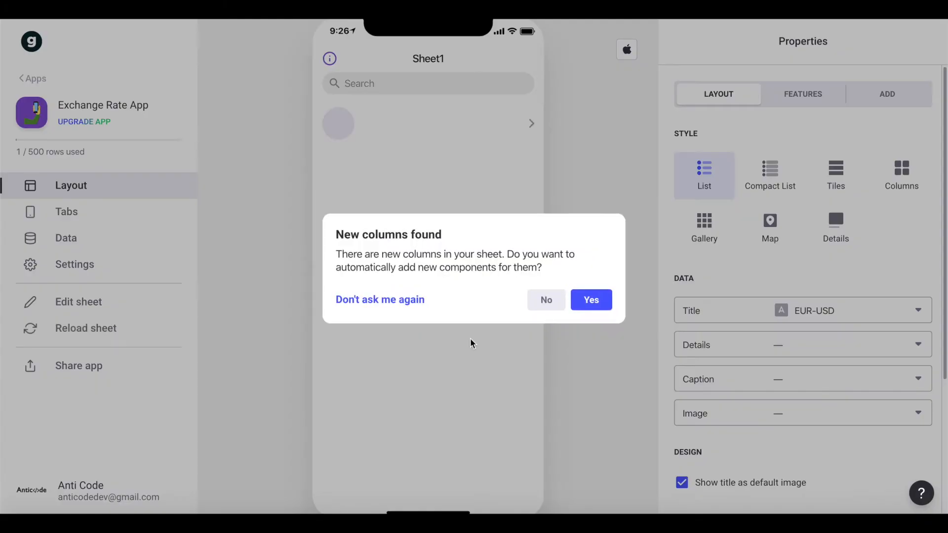
left_click(587, 298)
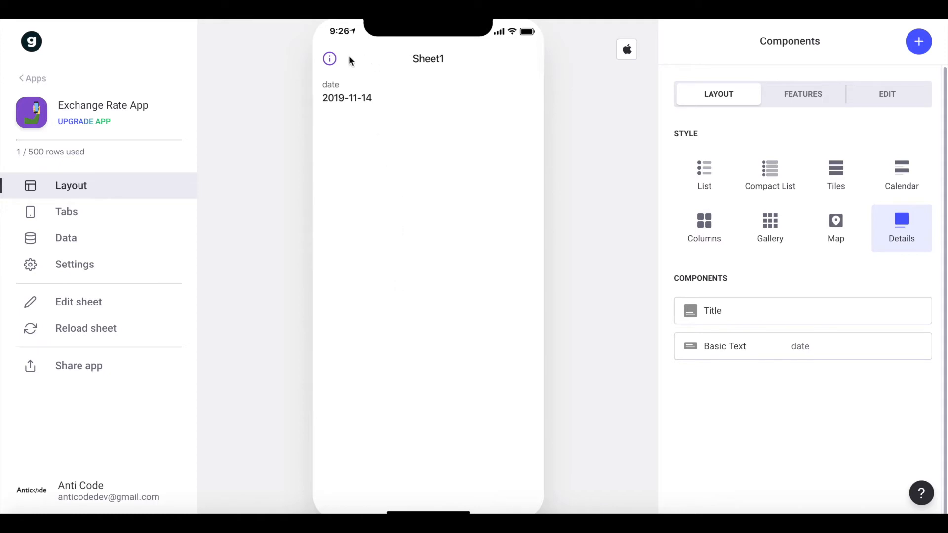
left_click(713, 194)
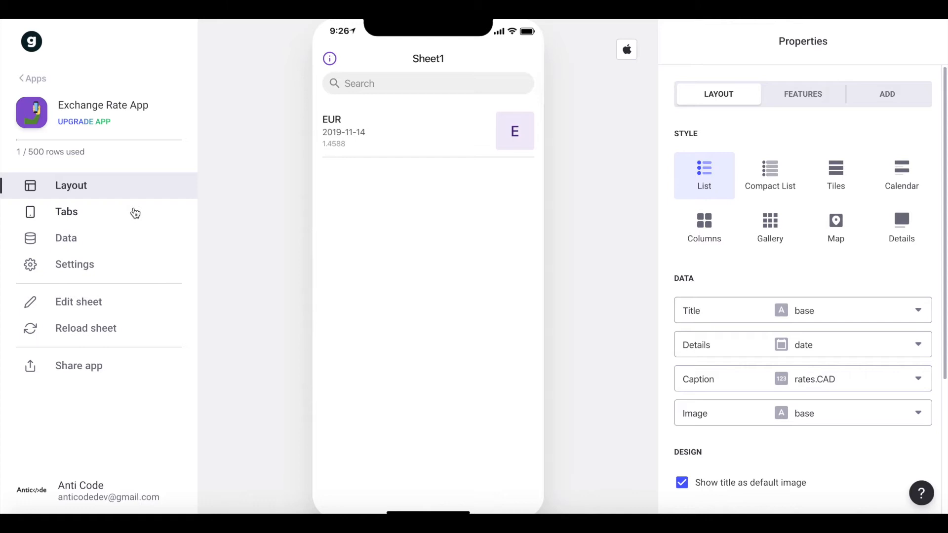
Add a new tab to the app and label it "About this App"
left_click(133, 211)
left_click(134, 191)
left_click(89, 217)
left_click(918, 41)
double_click(730, 110)
triple_click(730, 110)
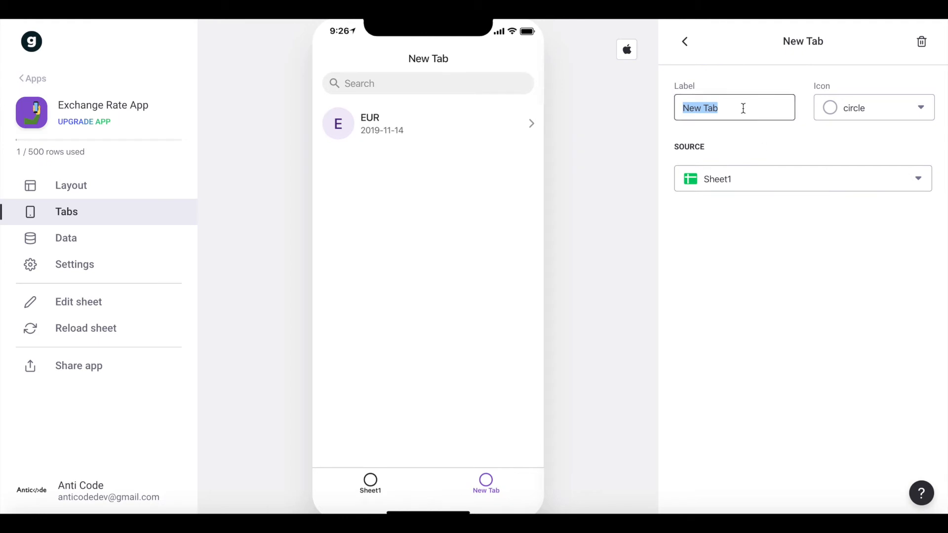
type("About this App")
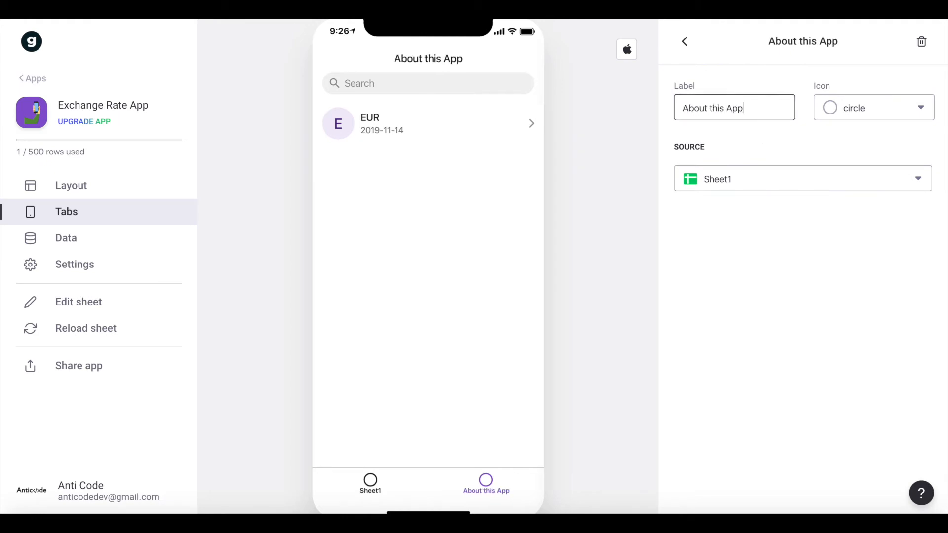
left_click(684, 217)
Give the About this App tab the Info icon and move it ahead of the Sheet1 tab
left_click(863, 109)
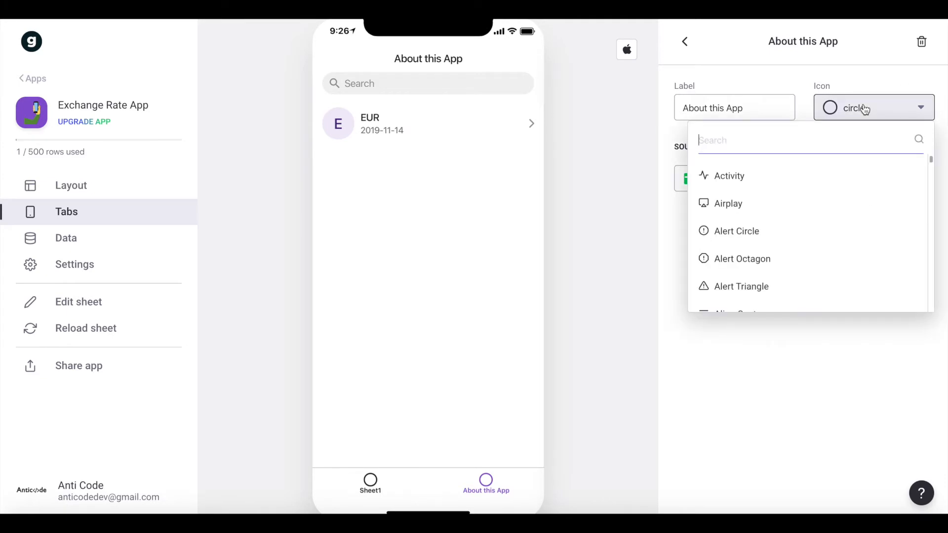
type("hom")
key("BackSpace")
type("mainfo")
key("ctrl+a")
type("info")
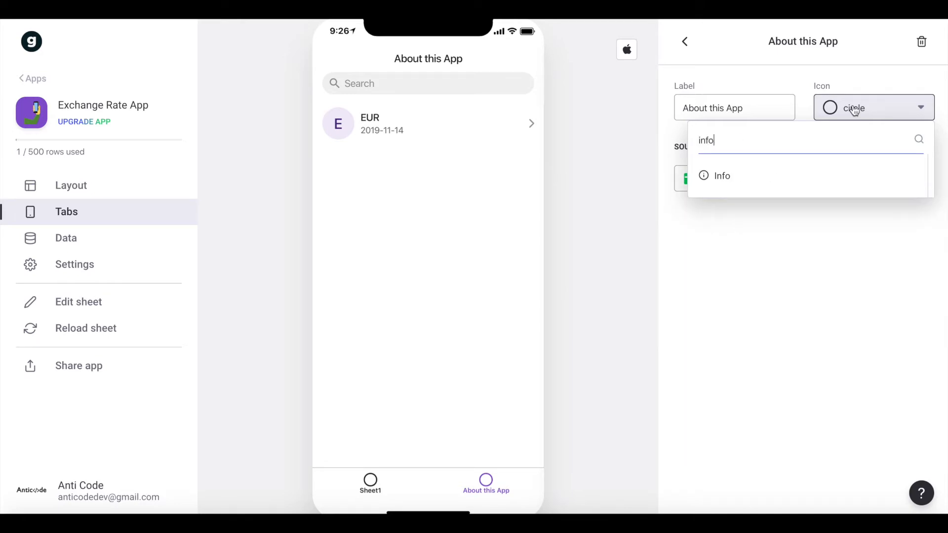
left_click(734, 183)
left_click(681, 43)
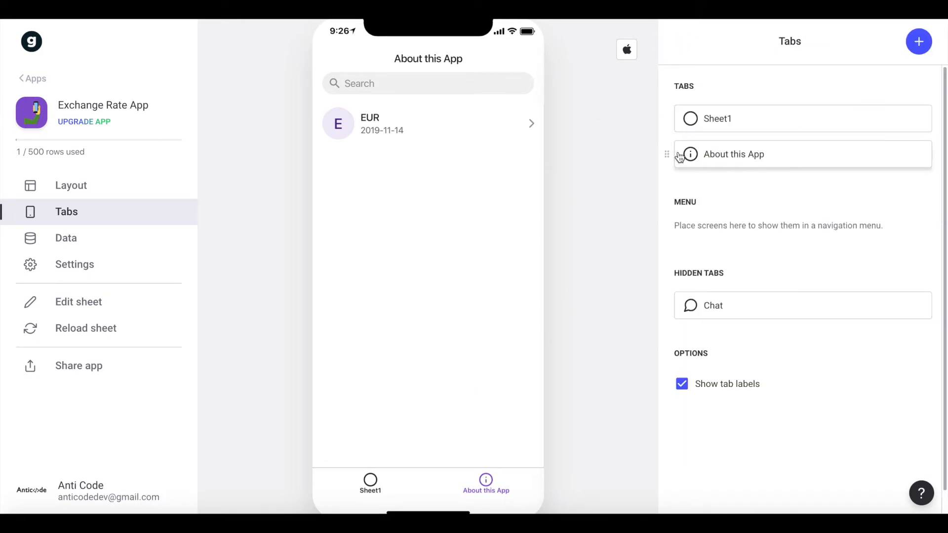
left_click_drag(668, 152, 677, 111)
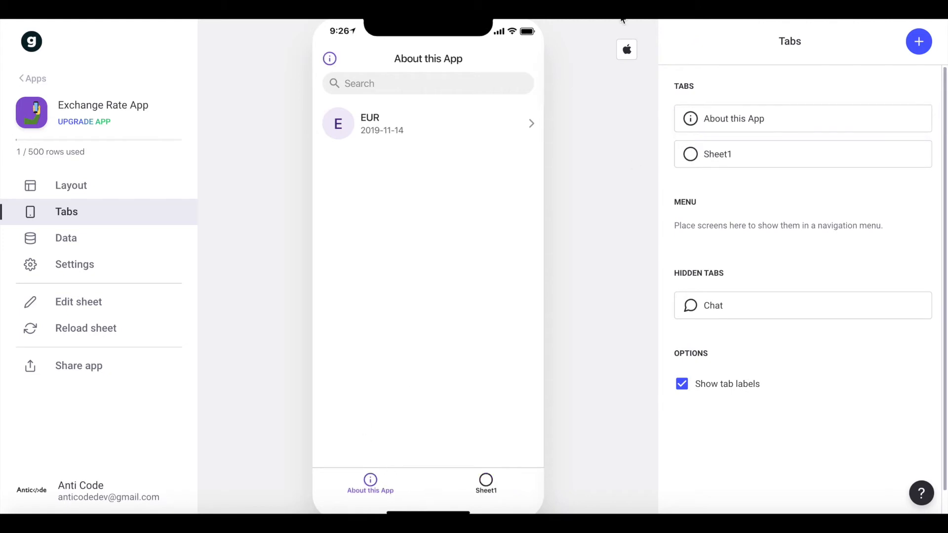
Switch the About this App screen to the Details layout and delete all of its title and rate text components
left_click(67, 186)
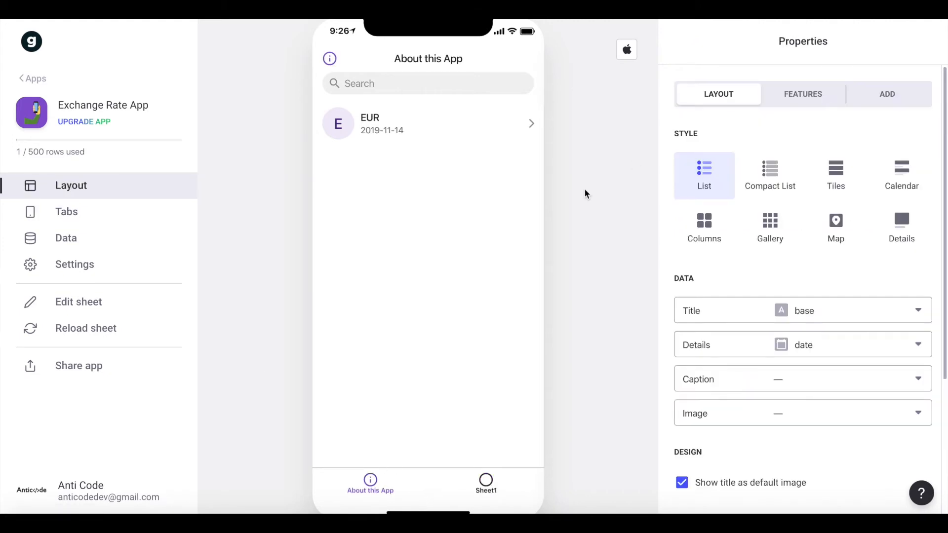
left_click(910, 226)
scroll(909, 257, "down", 1)
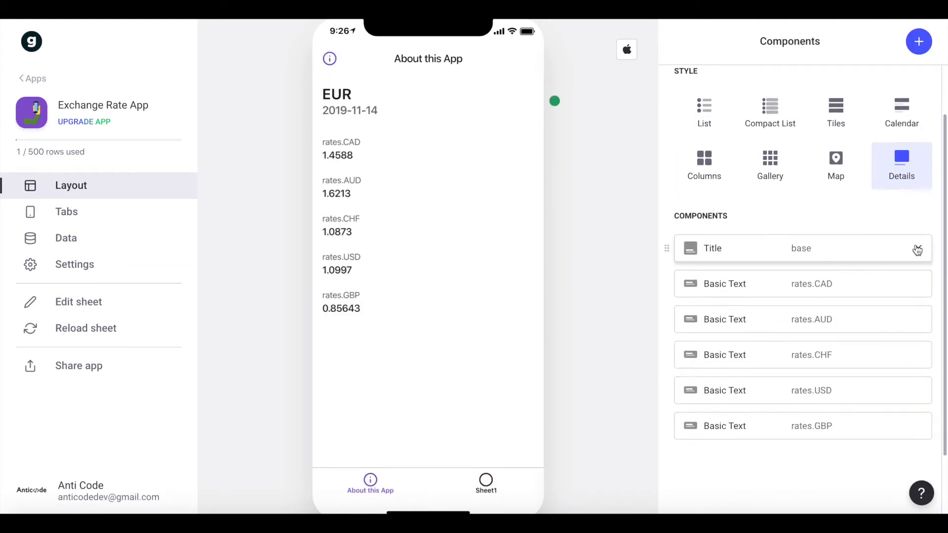
left_click(918, 247)
left_click(917, 248)
left_click(917, 248)
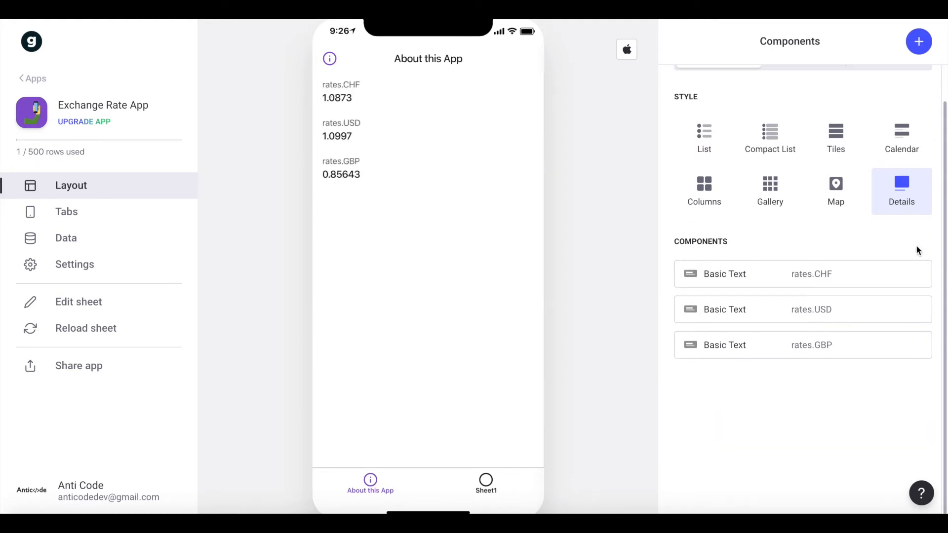
left_click(919, 274)
left_click(919, 309)
left_click(919, 309)
Add a Rich Text component to the About this App screen and set its content to custom text
left_click(919, 41)
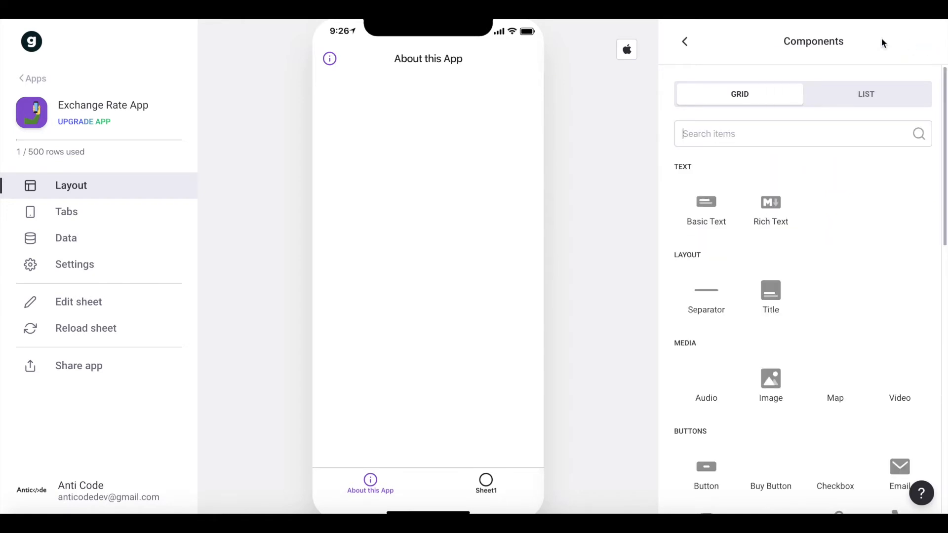
left_click(781, 203)
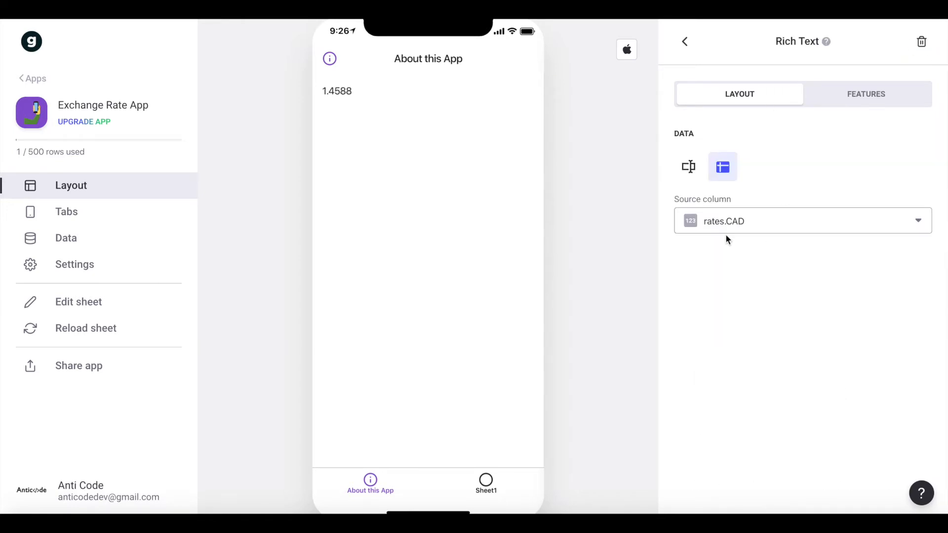
left_click(686, 167)
Enter "Welcome to the Exchange Rate App! We fetch the newest exhange rates every 10 minutes, allowing you to convert euros into other currencies." as the text
left_click(750, 201)
type("Welcome t")
key("BackSpace")
type("to the Ex")
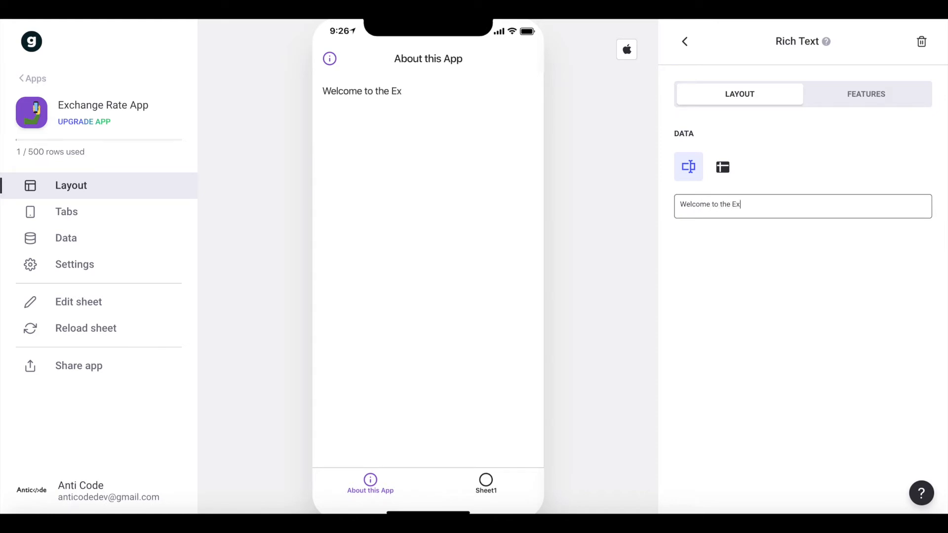
type("change Rate A")
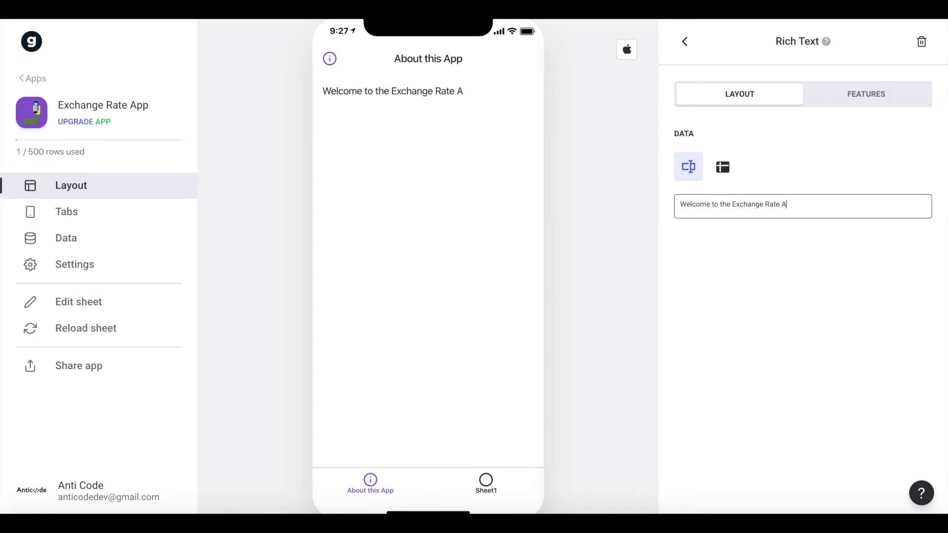
type("pp! We fetch the n")
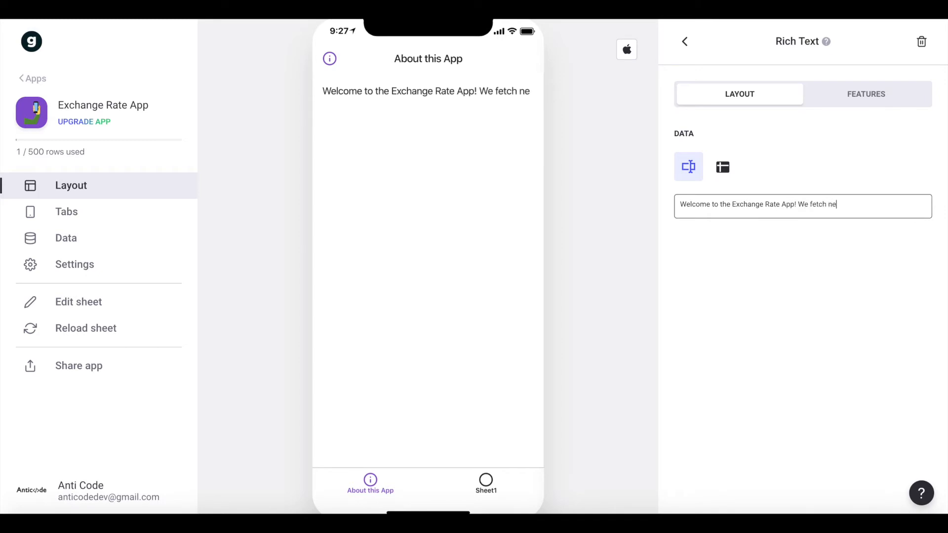
type("ewest e")
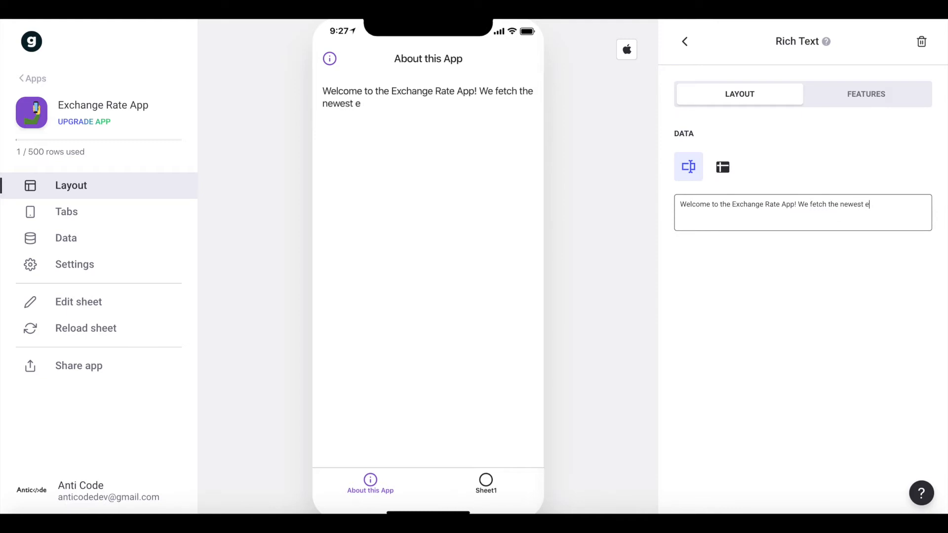
type("xhange rates every 10 min")
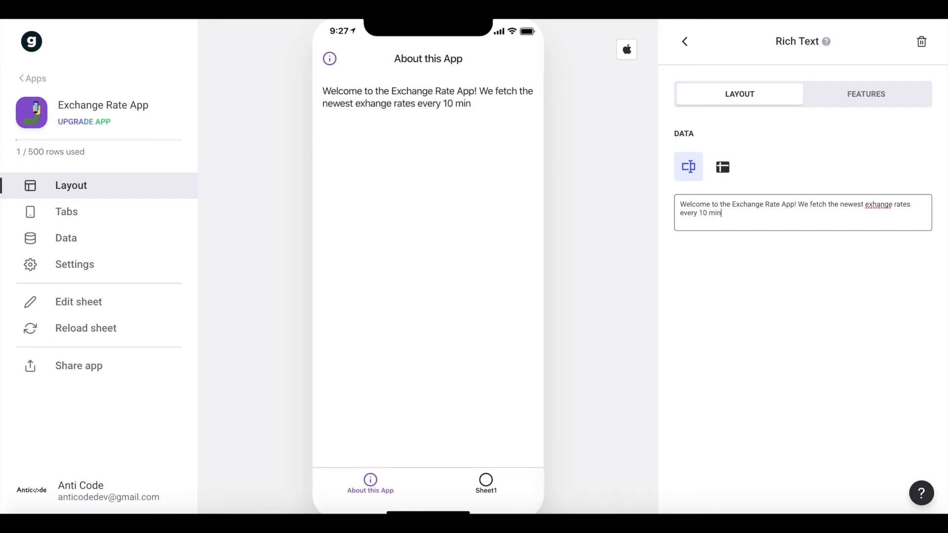
type("utes , allowin")
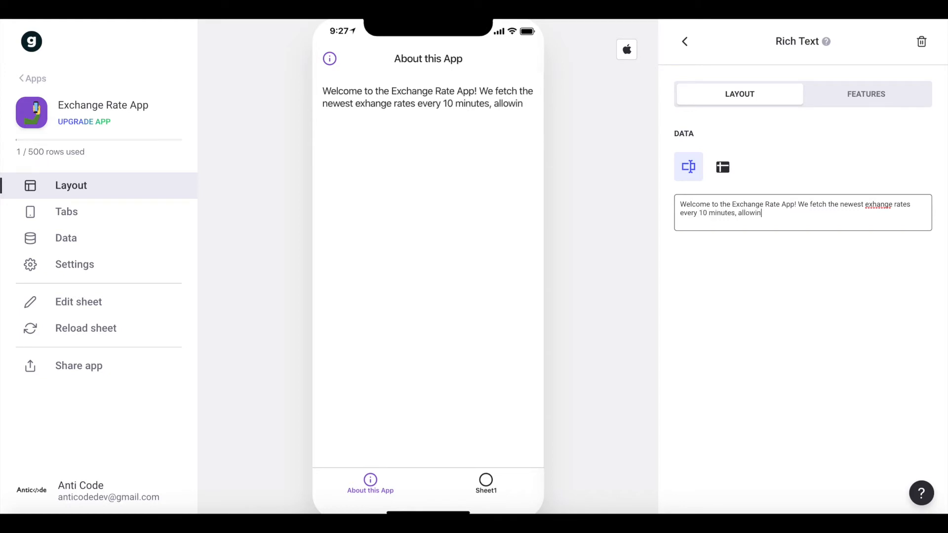
type("g yuu to co")
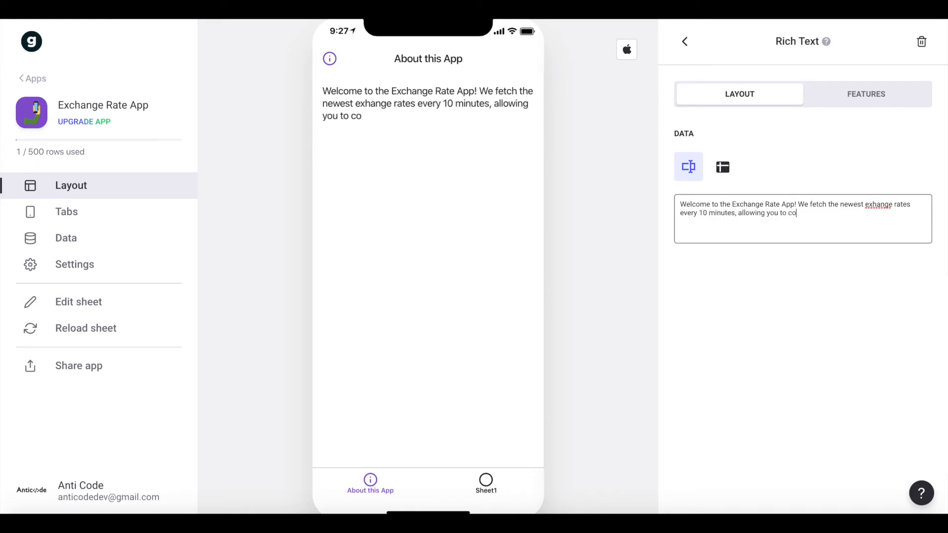
type("nvert euros into other currencies.")
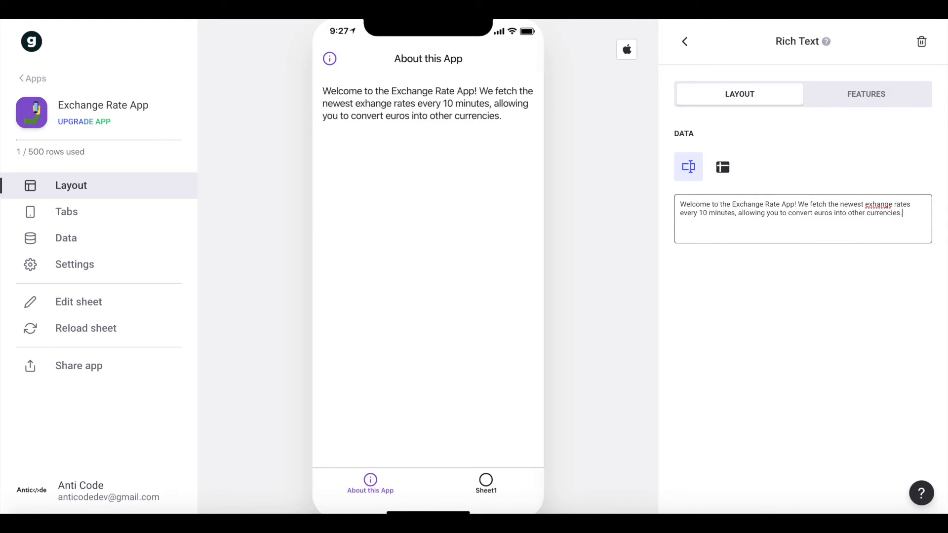
left_click(572, 153)
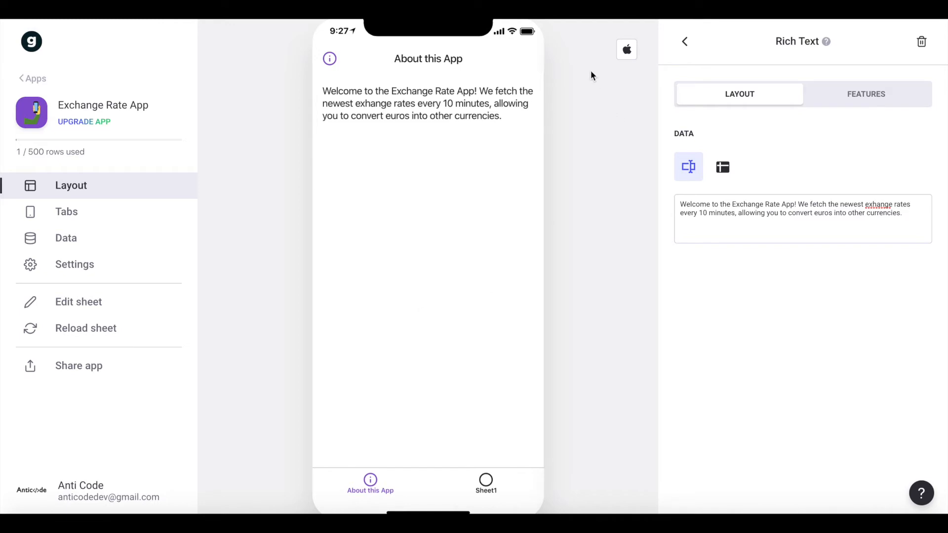
Add a new tab to the app and label it "USD"
left_click(76, 210)
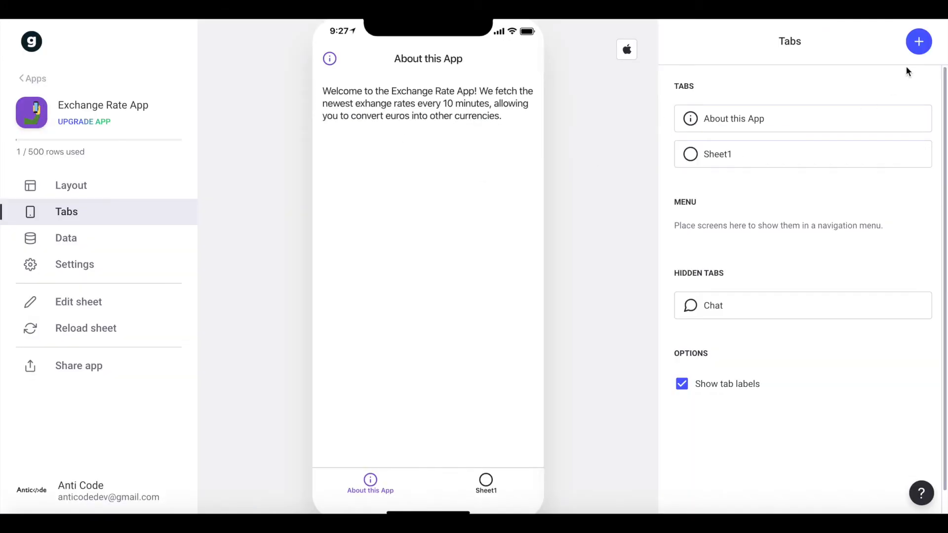
left_click(914, 49)
left_click(697, 99)
triple_click(696, 106)
type("USD")
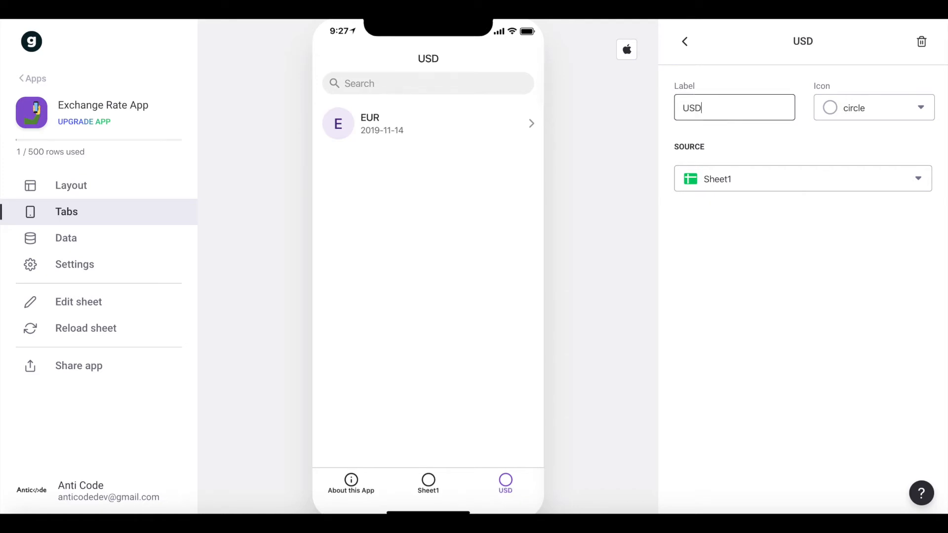
left_click(684, 41)
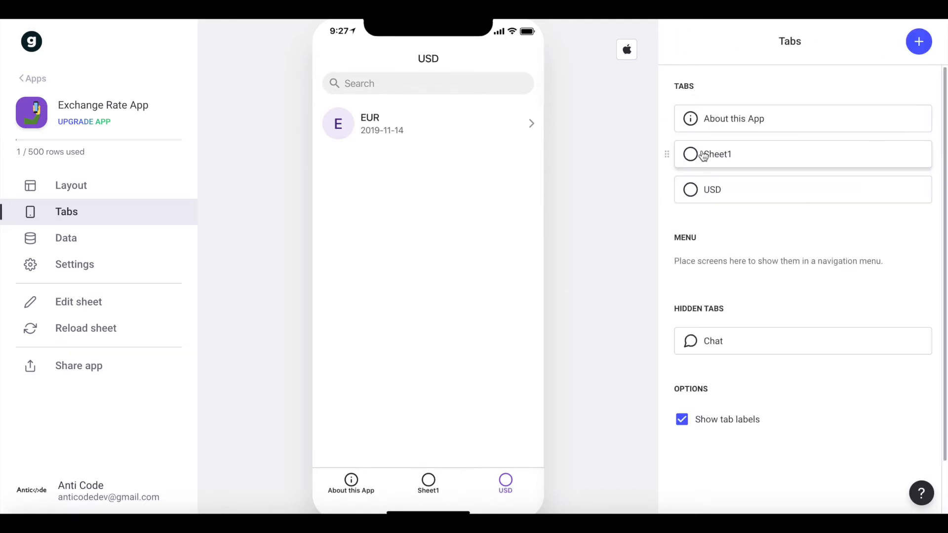
Rename the Sheet1 tab to "CHF"
left_click(696, 152)
left_click(725, 111)
triple_click(724, 112)
type("CHF")
Add three more tabs to the app, labelled "GBP", "AUD" and "CAD"
left_click(918, 42)
triple_click(751, 110)
type("GBP")
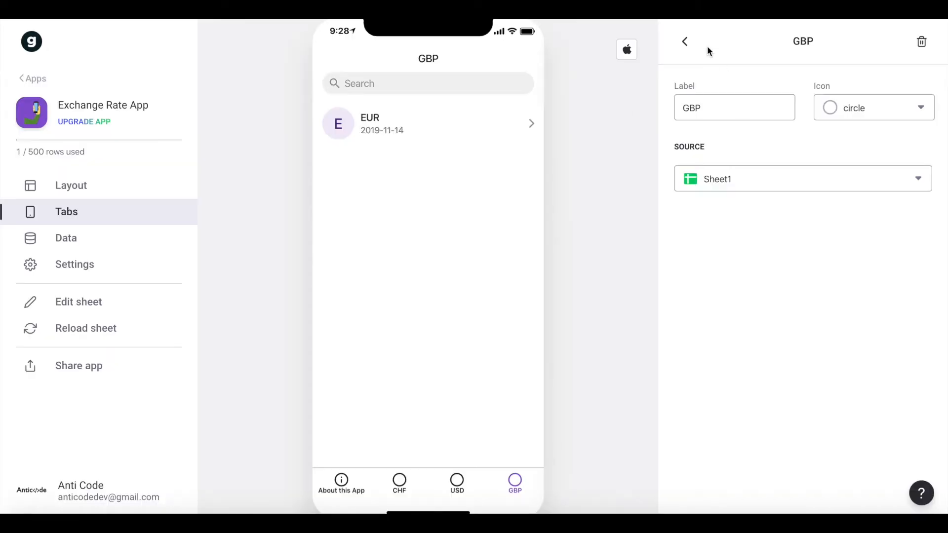
left_click(684, 42)
left_click(918, 42)
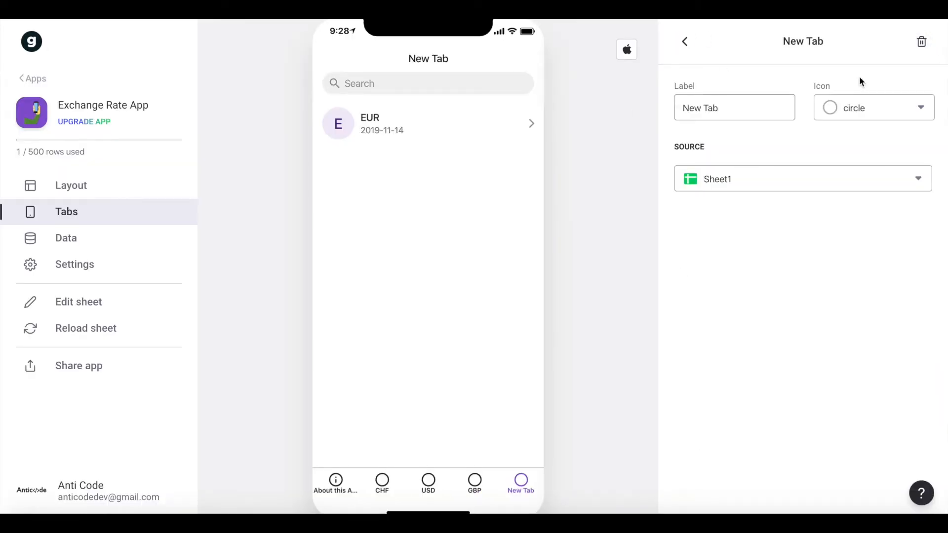
triple_click(730, 106)
type("AUD")
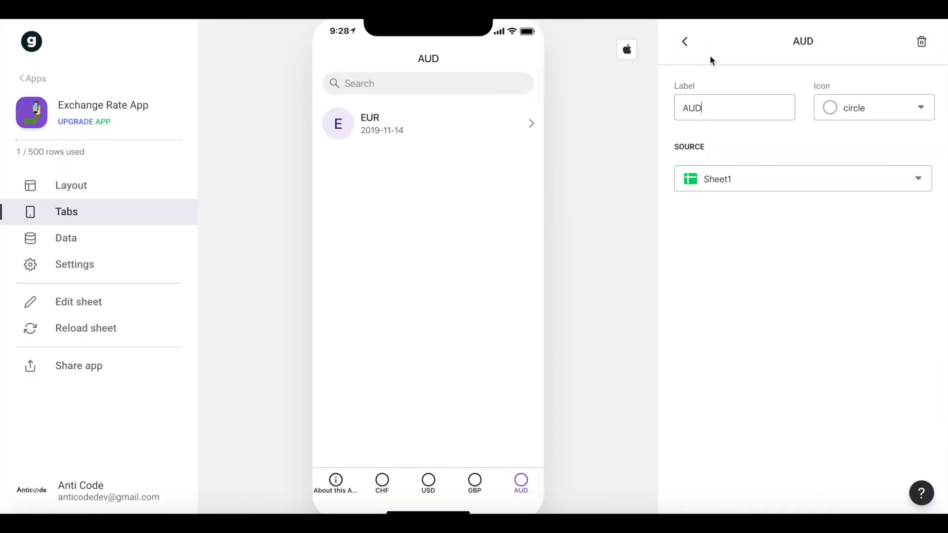
left_click(685, 41)
left_click(908, 43)
triple_click(744, 104)
type("CAD")
left_click(685, 49)
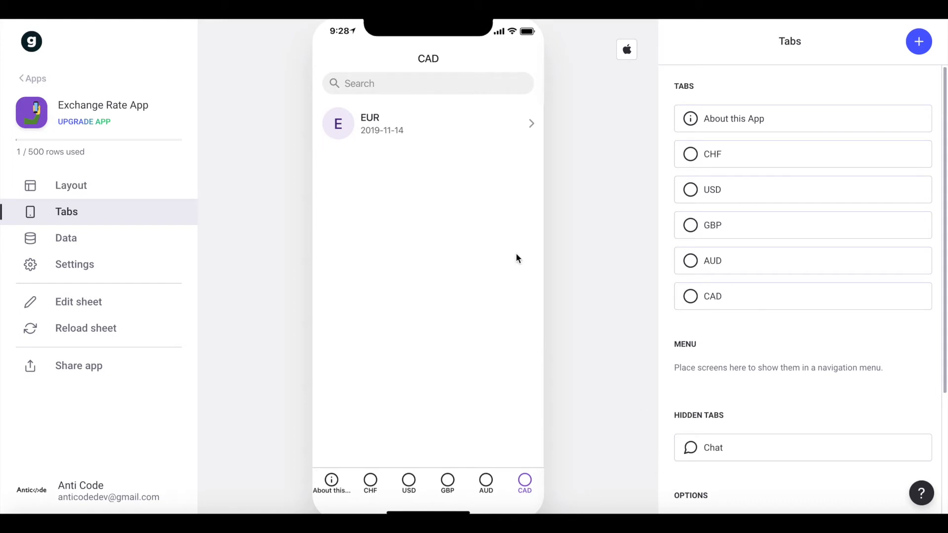
Try the USD tab in the navigation menu, preview that menu, and move the tab back between AUD and CAD
scroll(691, 296, "down", 1)
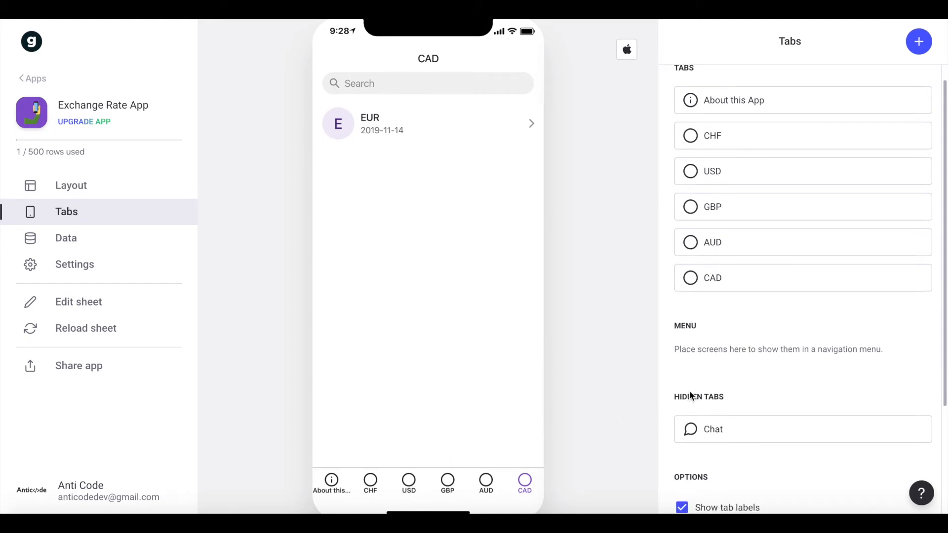
left_click_drag(668, 176, 670, 329)
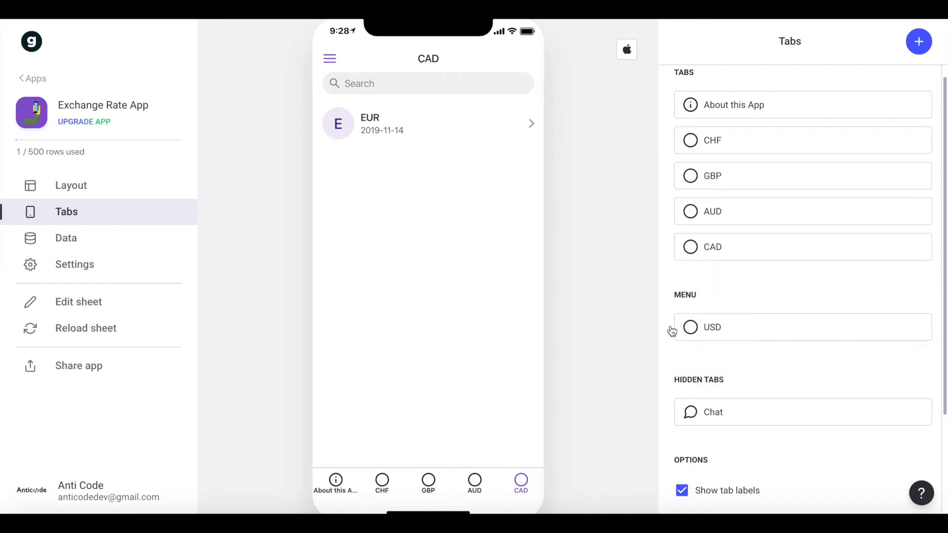
left_click(329, 59)
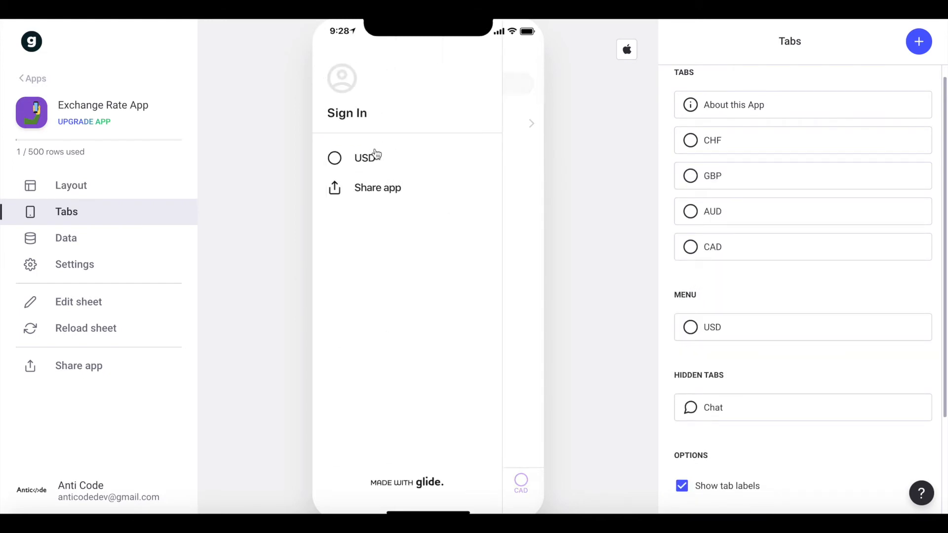
left_click_drag(668, 328, 672, 237)
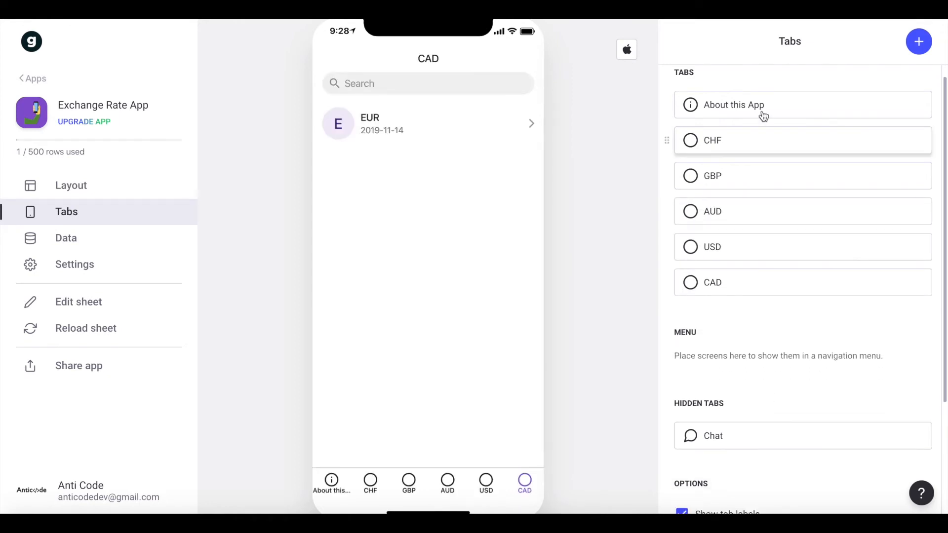
Change the CHF tab's icon to Dollar Sign
left_click(750, 141)
left_click(828, 109)
type("doll")
left_click(777, 174)
left_click(684, 41)
Change the GBP tab's icon to Dollar Sign
left_click(748, 189)
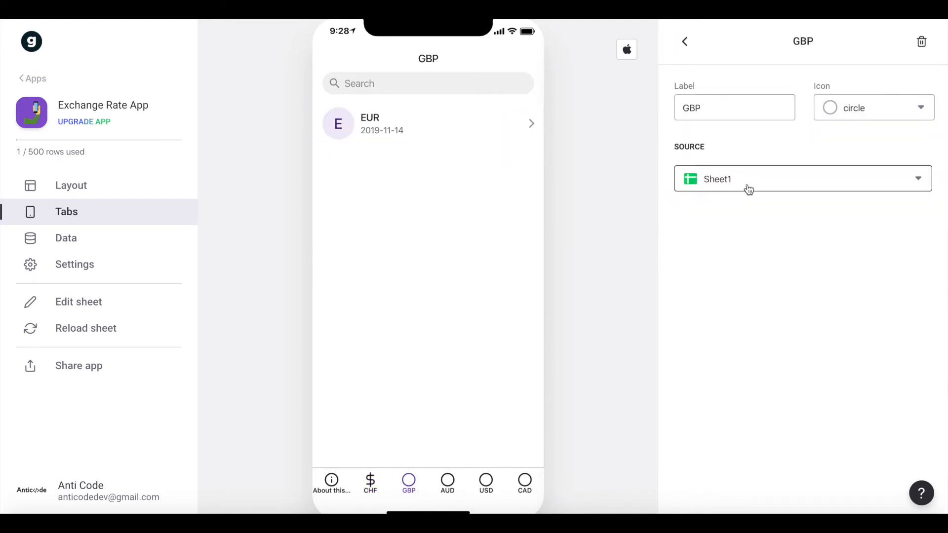
left_click(828, 108)
type("doll")
left_click(731, 175)
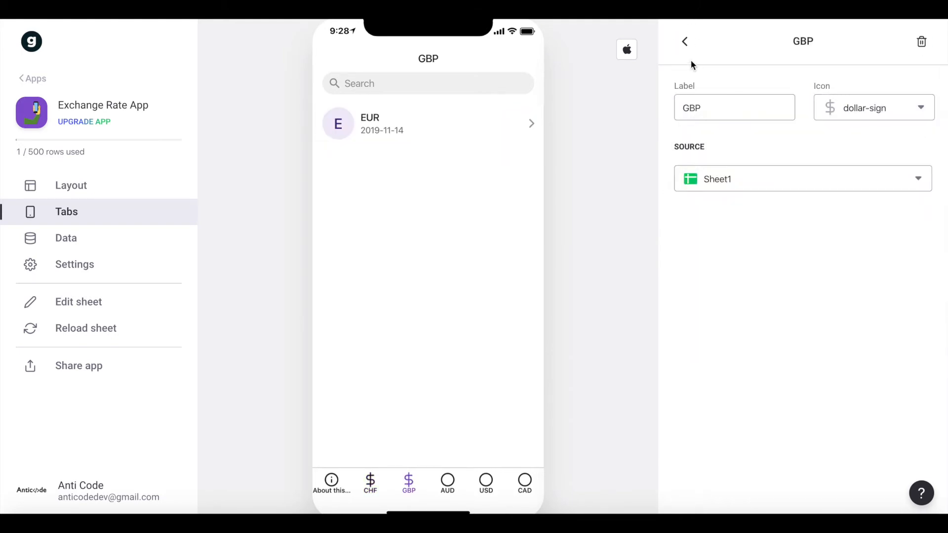
left_click(684, 41)
Change the AUD tab's icon to Dollar Sign
left_click(705, 225)
left_click(839, 107)
type("dol")
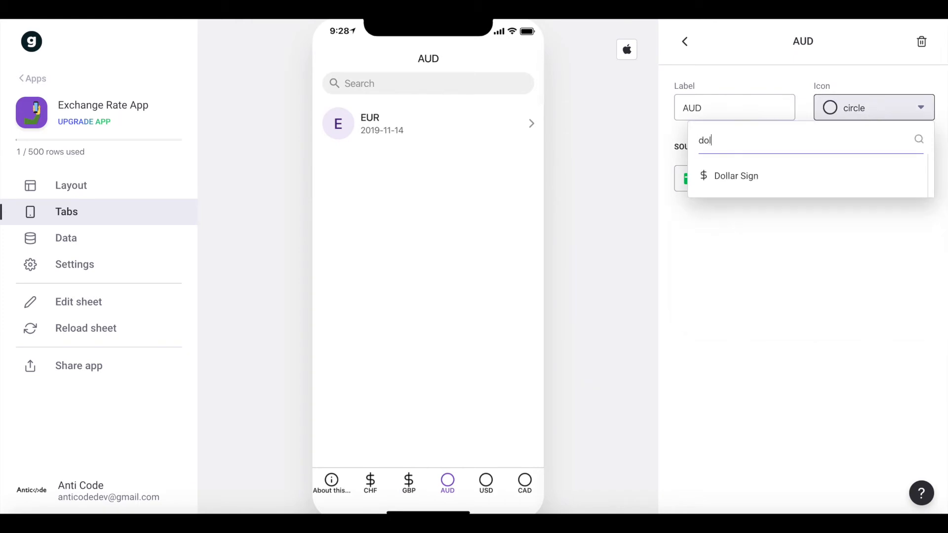
left_click(785, 176)
left_click(685, 42)
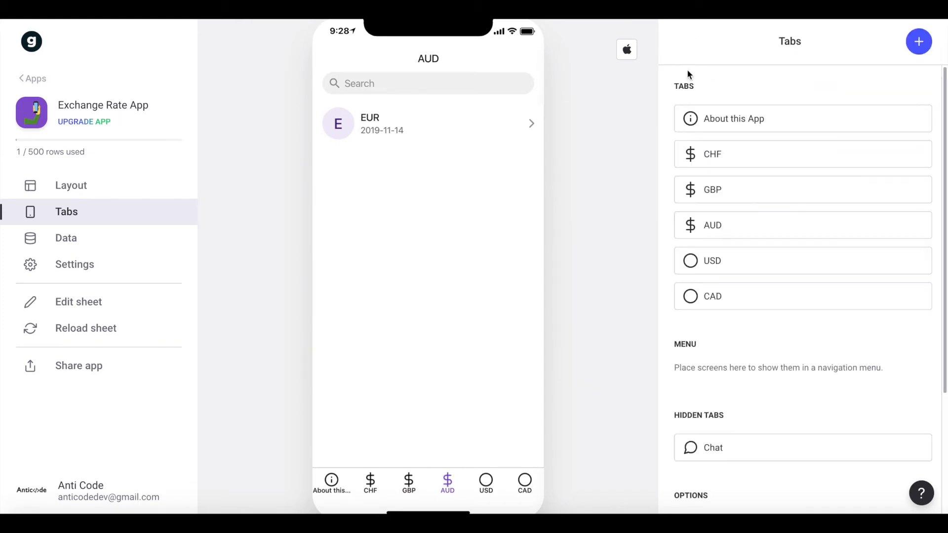
Change the USD tab's icon to Dollar Sign
left_click(745, 260)
left_click(839, 108)
type("dol")
left_click(777, 177)
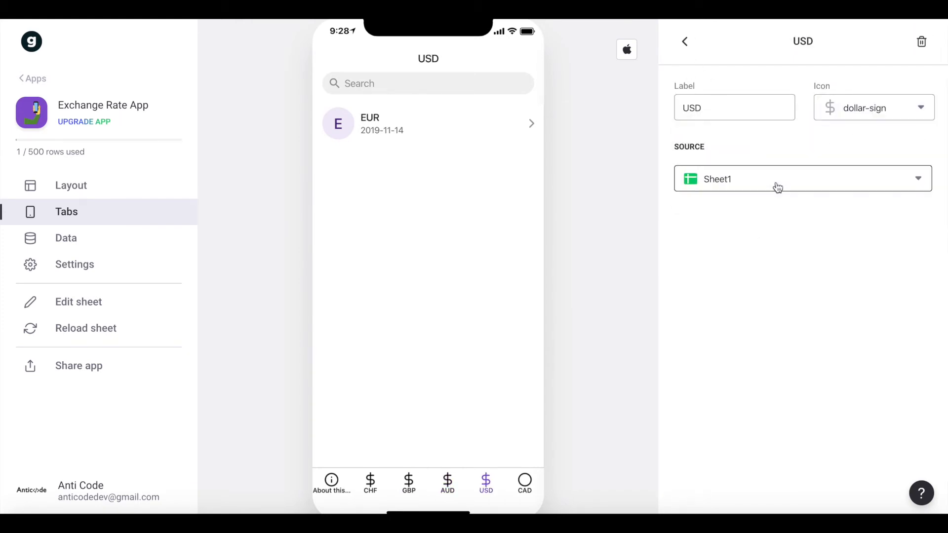
left_click(684, 41)
Change the CAD tab's icon to Dollar Sign
left_click(762, 293)
left_click(879, 118)
type("dol")
left_click(785, 176)
left_click(685, 42)
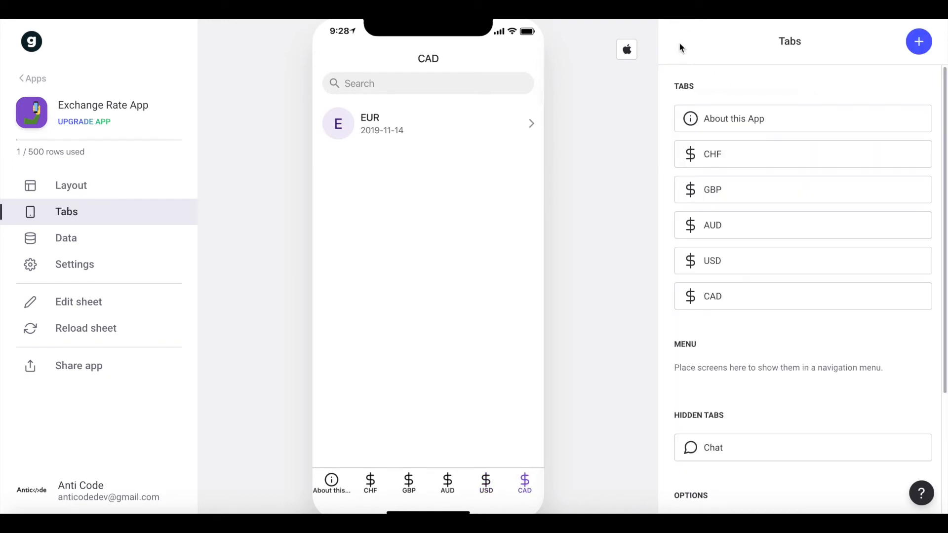
Apply the Pure Black theme to the app in the design settings
left_click(120, 270)
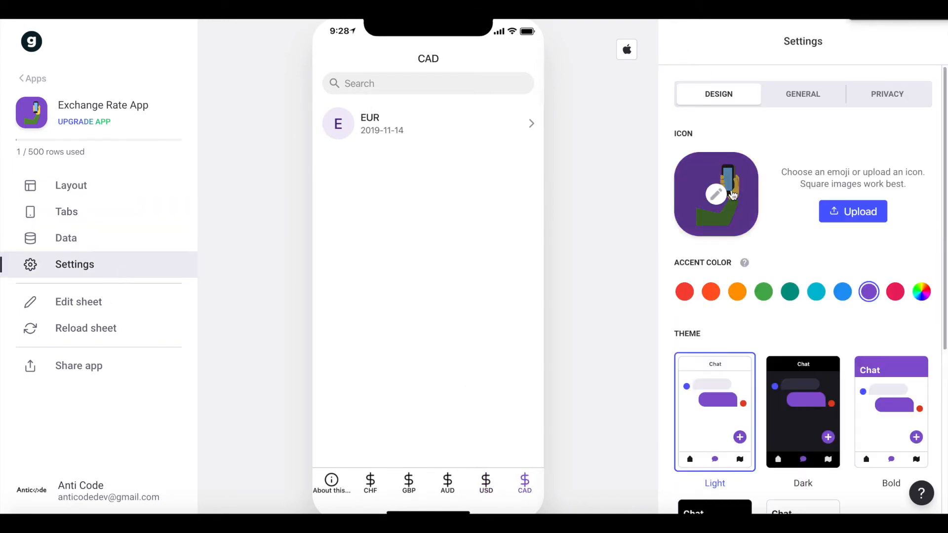
scroll(757, 408, "down", 5)
left_click(730, 324)
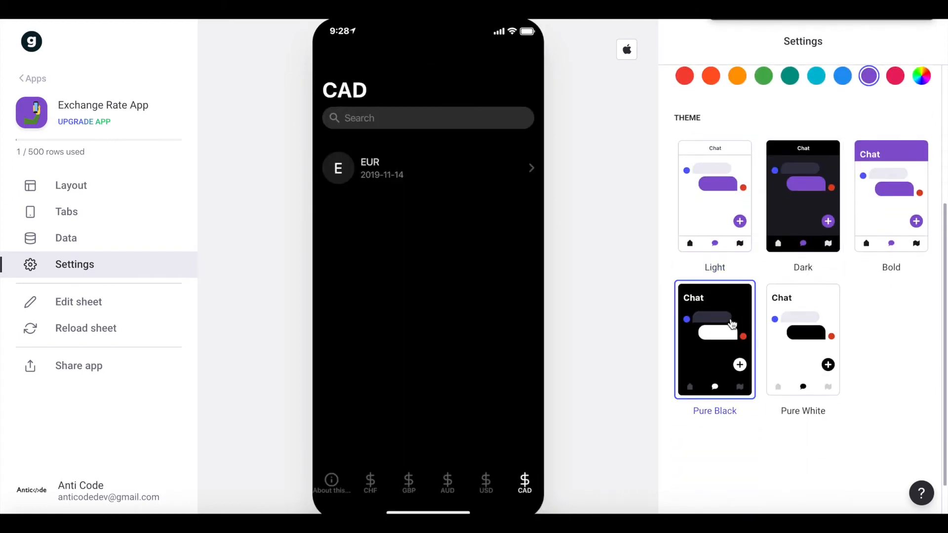
left_click(829, 187)
left_click(700, 314)
Set the CHF tab's layout style to Details and delete its Title component
left_click(345, 473)
left_click(375, 484)
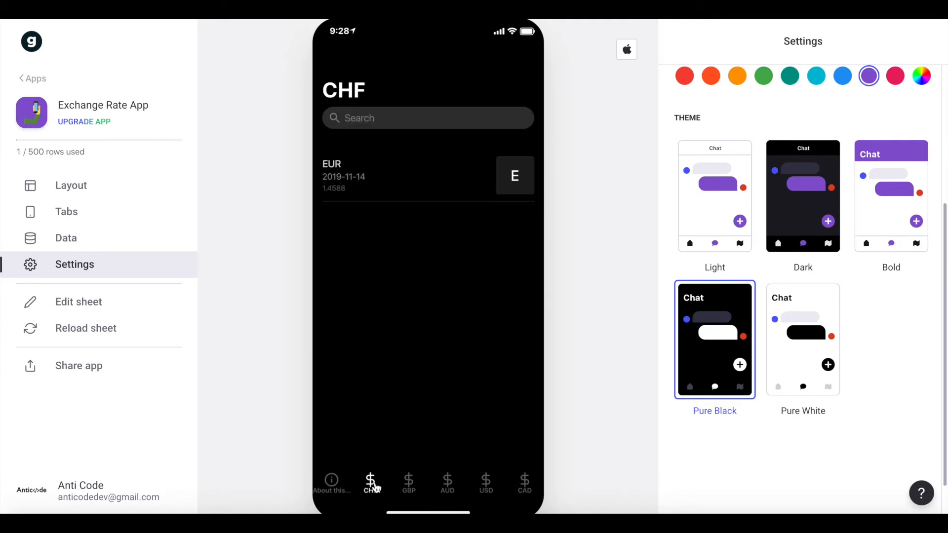
left_click(97, 193)
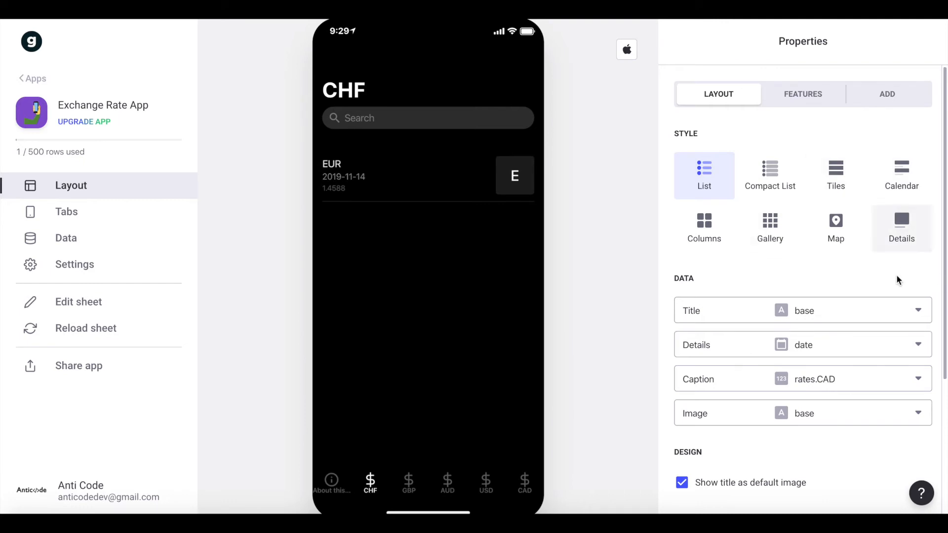
left_click(910, 234)
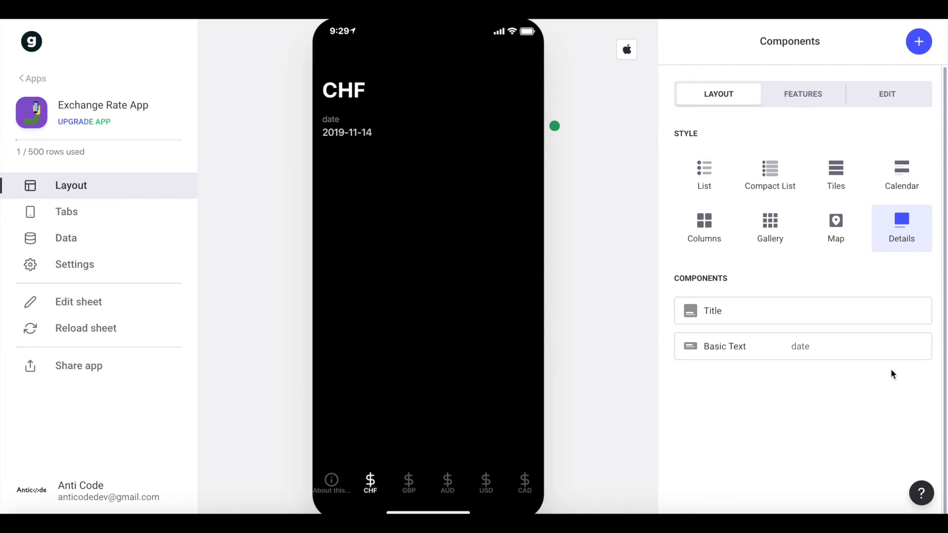
left_click(918, 311)
Label the CHF screen's Basic Text component "Current Exchange Rate" and link it to the rates.CHF column
left_click(787, 312)
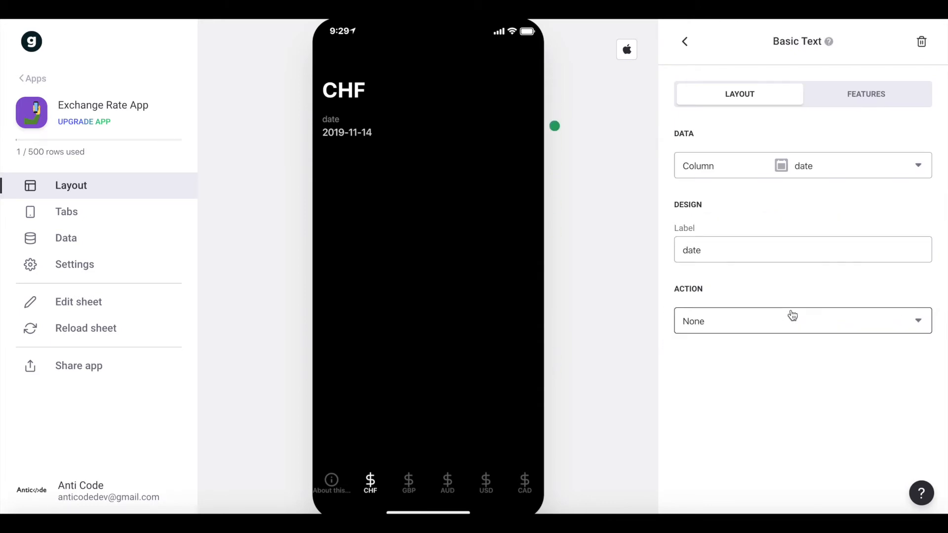
left_click(733, 246)
type("Current Exchange Rate")
left_click(859, 176)
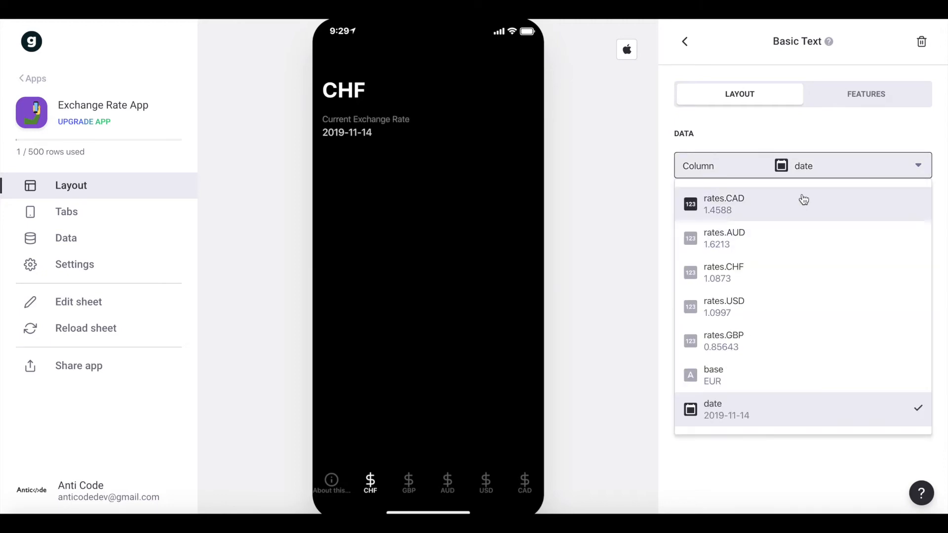
left_click(752, 273)
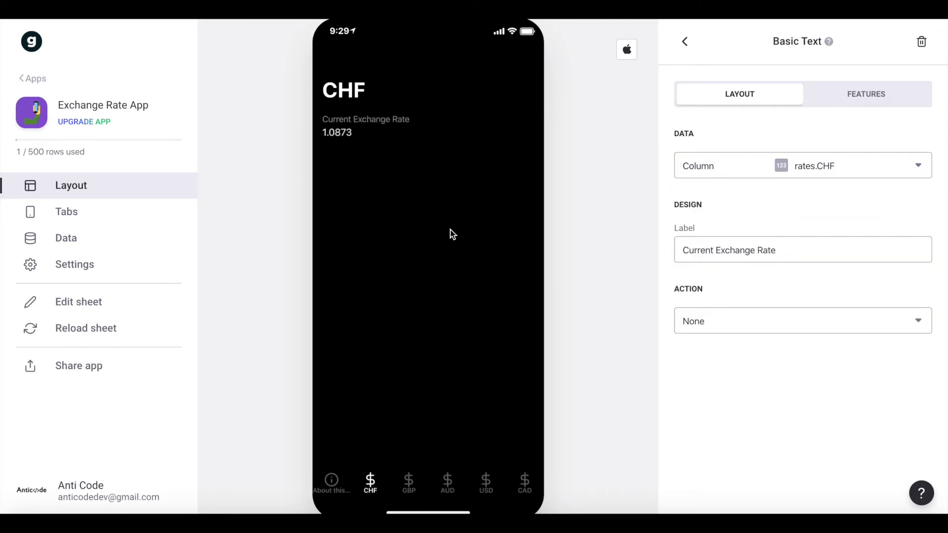
left_click(684, 41)
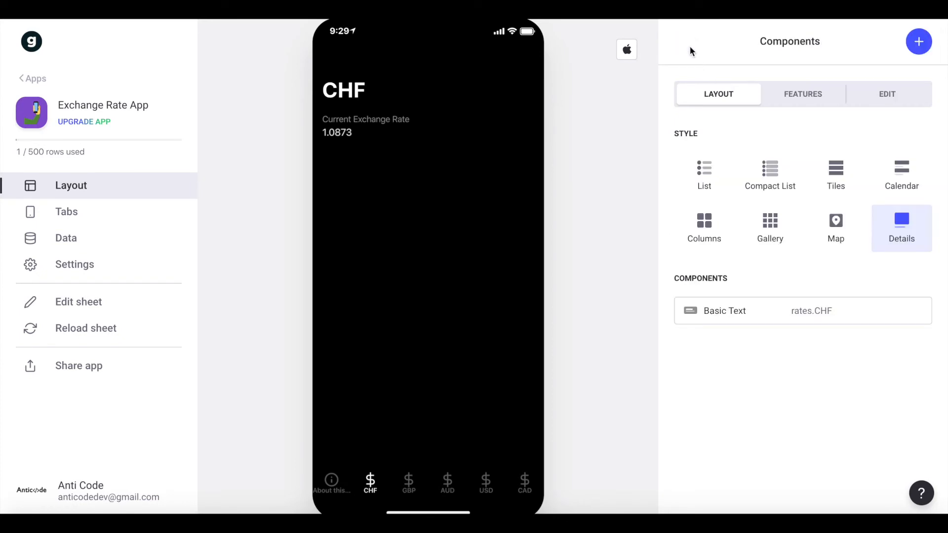
Search the components for "num" and add a Number Entry to the CHF screen
left_click(917, 41)
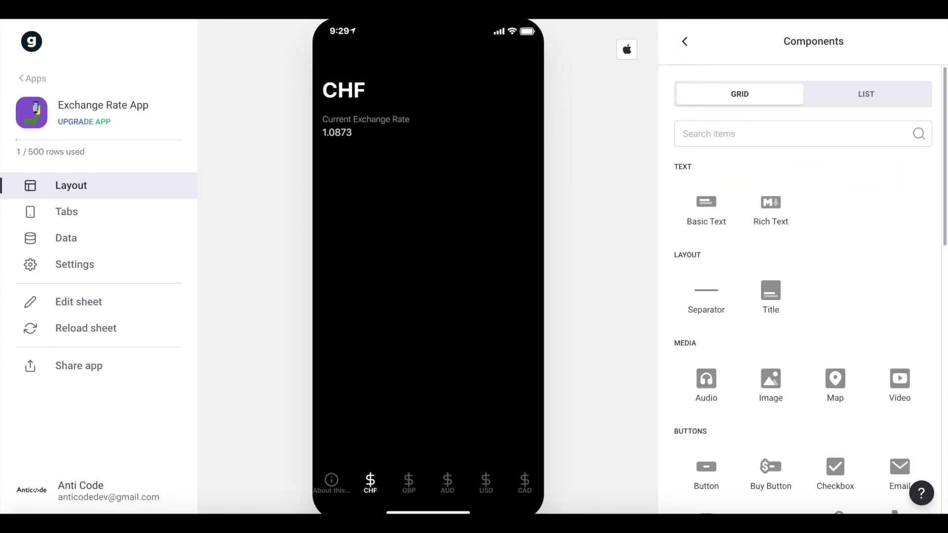
type("num")
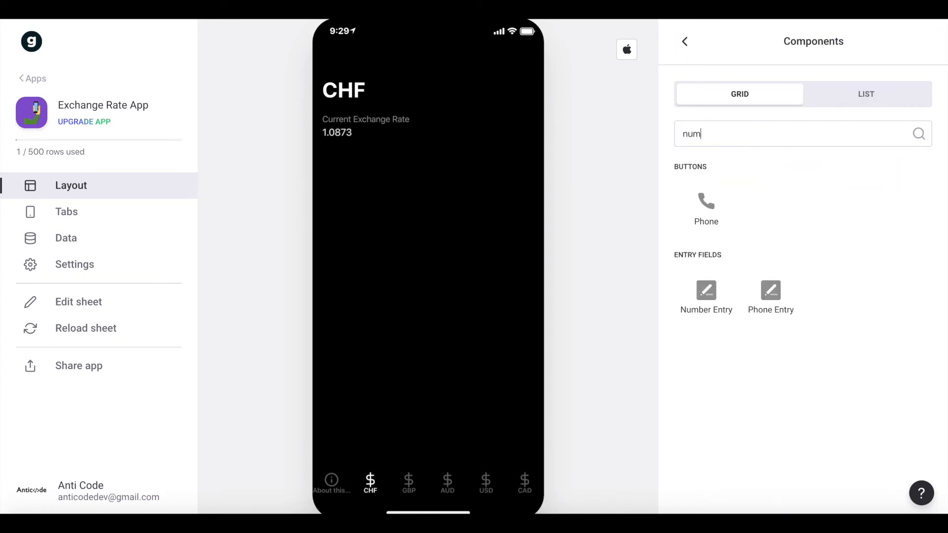
left_click(699, 314)
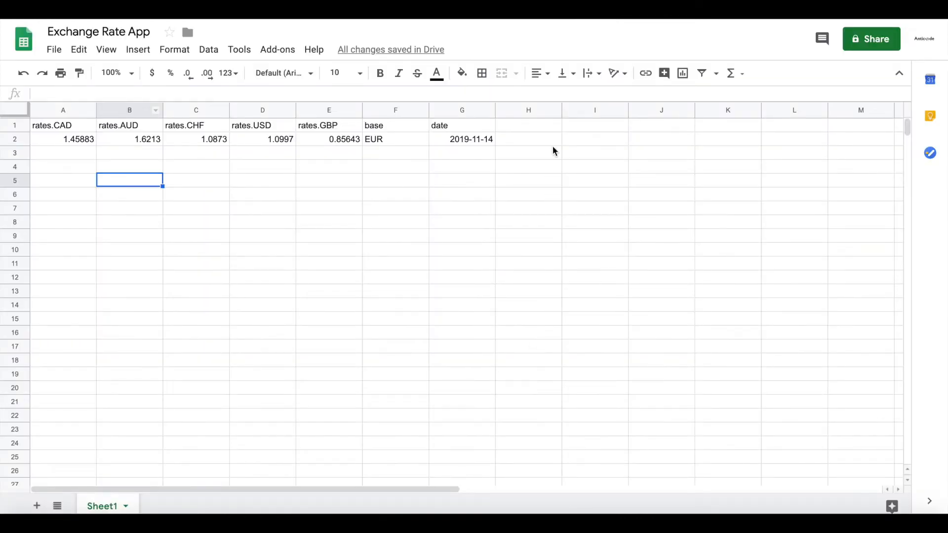
Switch to the Exchange Rate App spreadsheet in Google Sheets and enter the header "Value" in cell H1
double_click(524, 125)
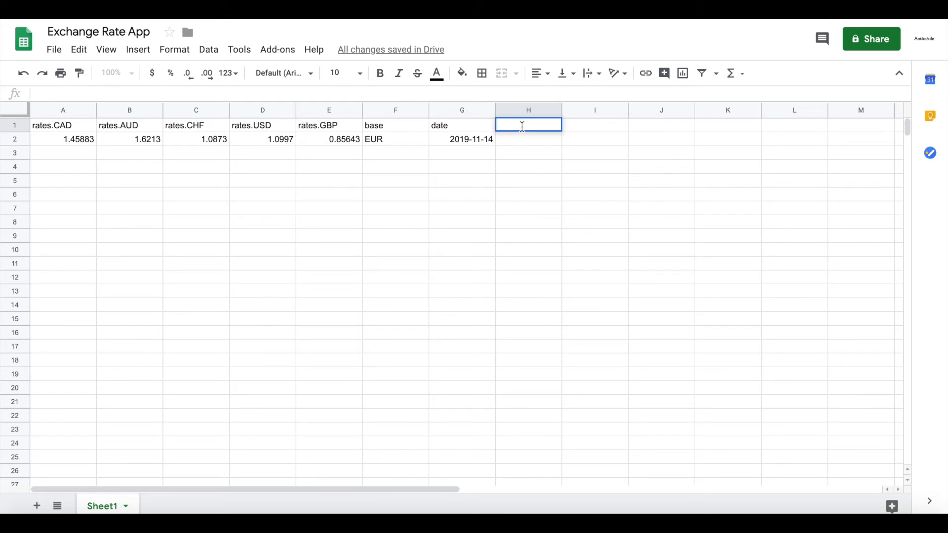
type("Value")
key("Return")
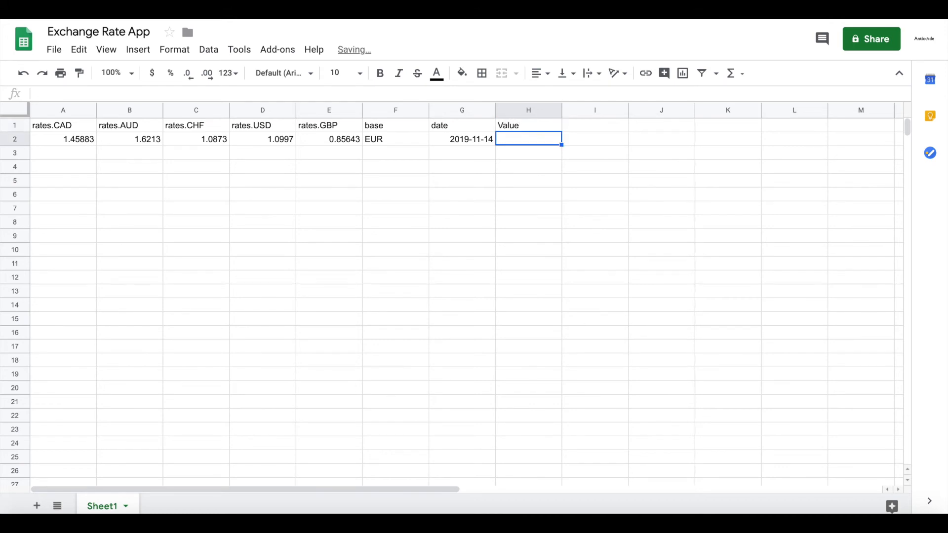
key("Up")
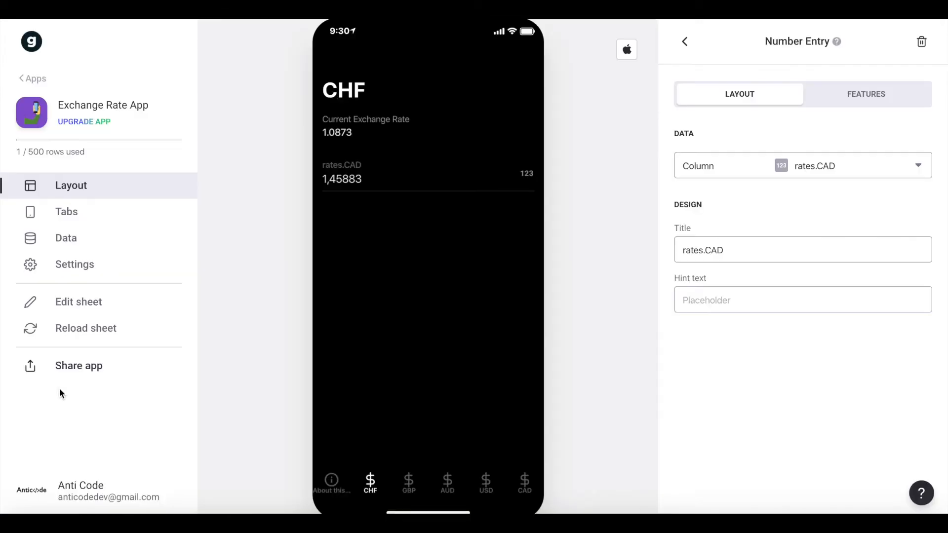
Reload the sheet in Glide, accepting automatic components for new columns, and set the CHF tab's style back to Details
left_click(132, 331)
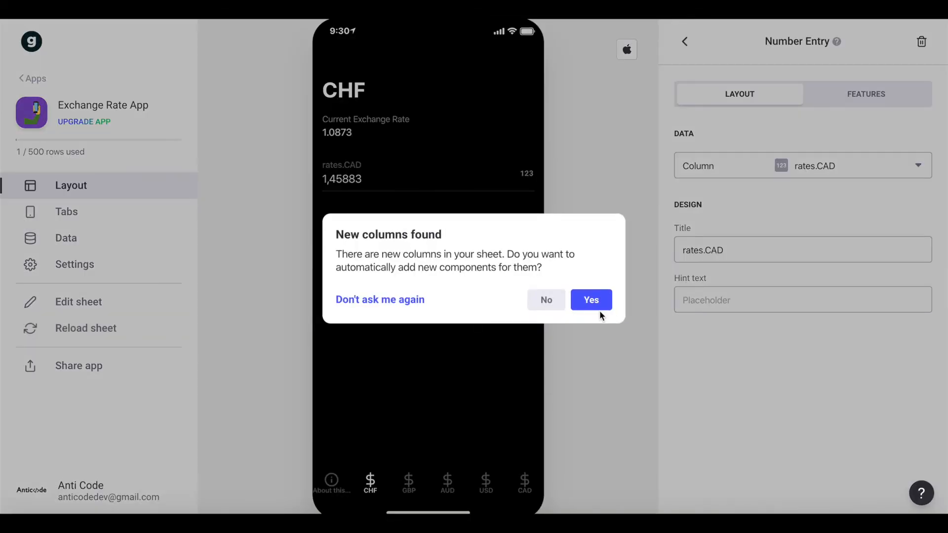
left_click(599, 310)
left_click(370, 486)
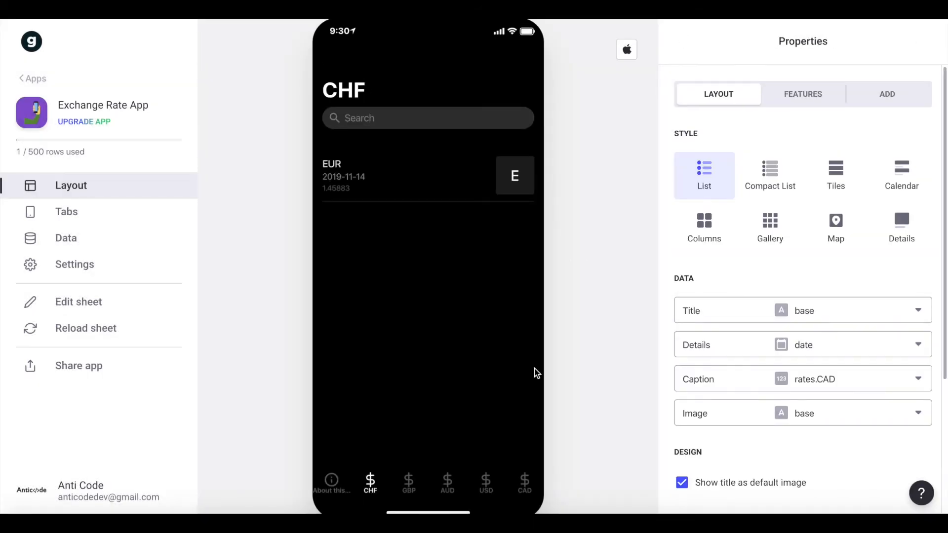
left_click(901, 222)
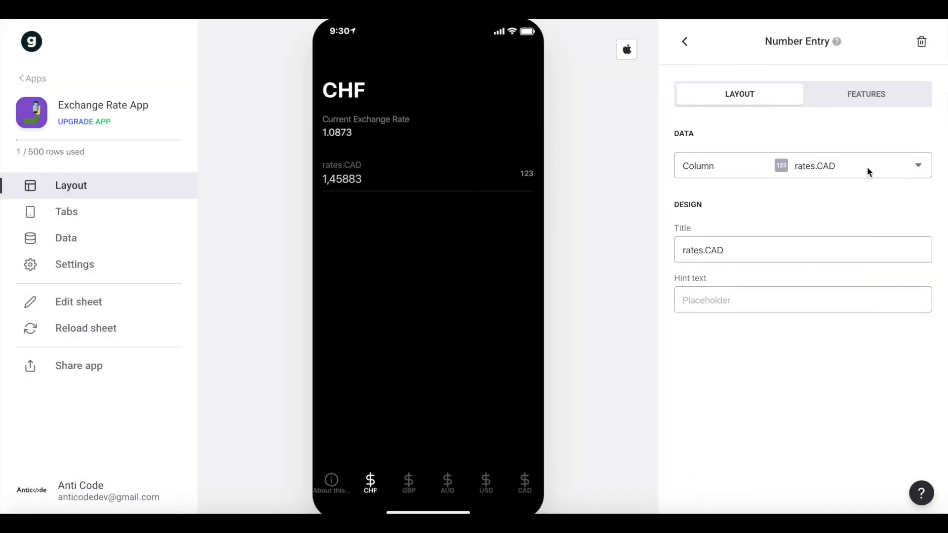
Link the CHF screen's Number Entry to the Value column
left_click(775, 166)
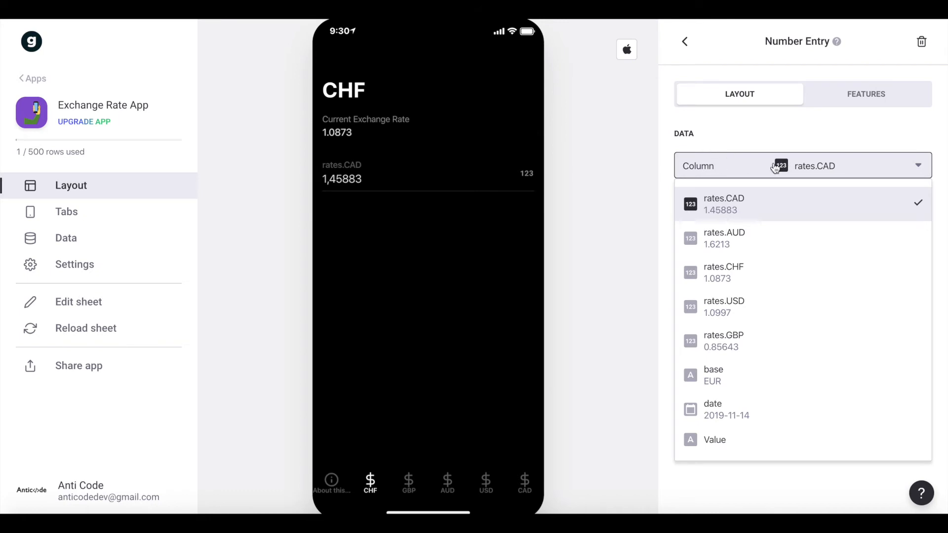
left_click(727, 439)
left_click(443, 182)
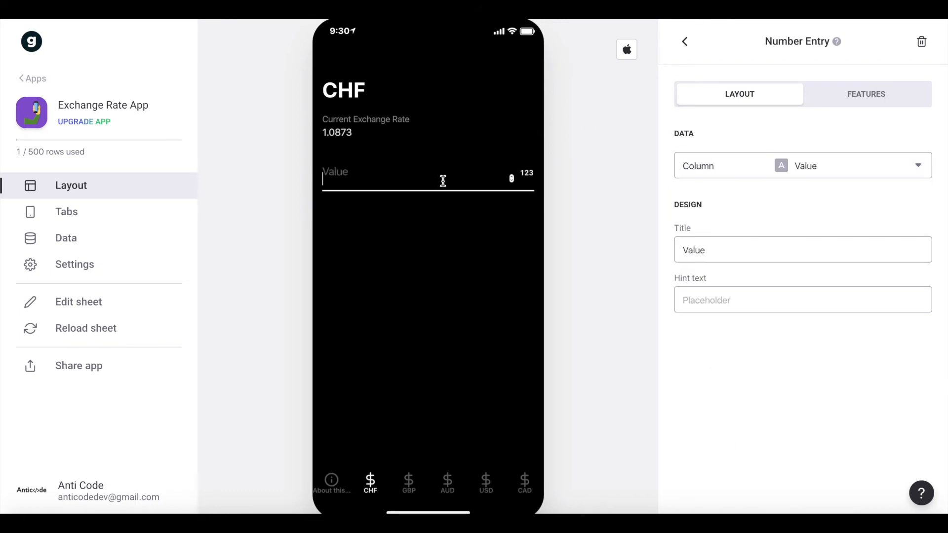
Set the Number Entry's hint text to "The value in Euros you want to convert"
left_click(733, 301)
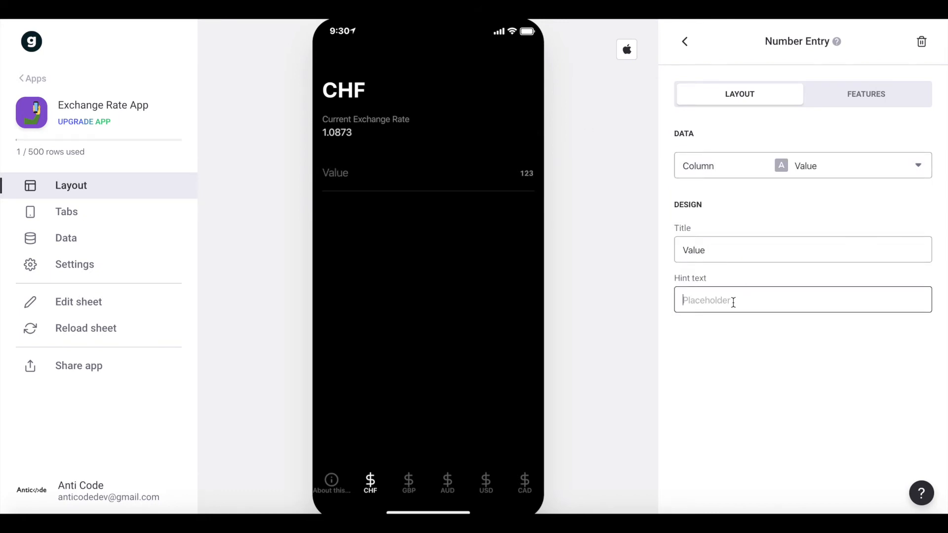
type("The value in e")
key("BackSpace")
type("Euros yo")
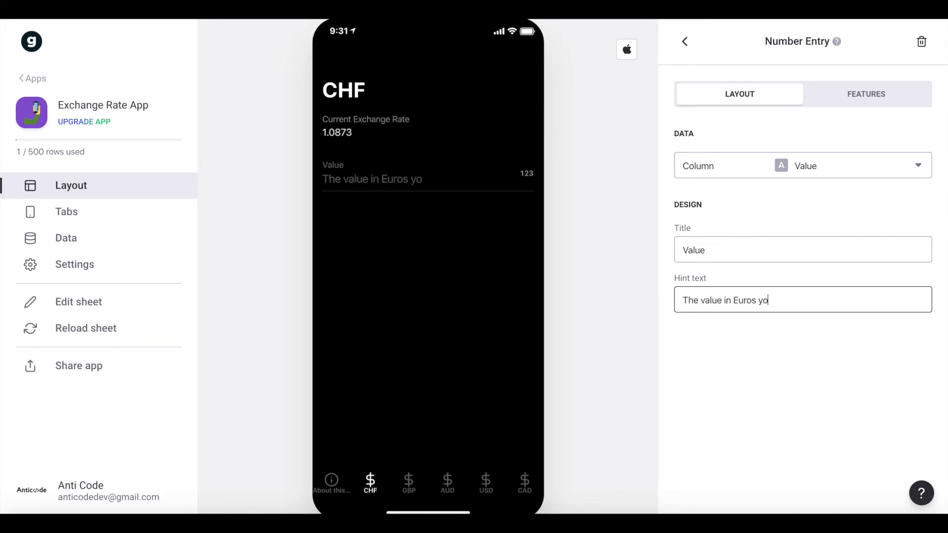
type("u want to convert")
left_click(553, 333)
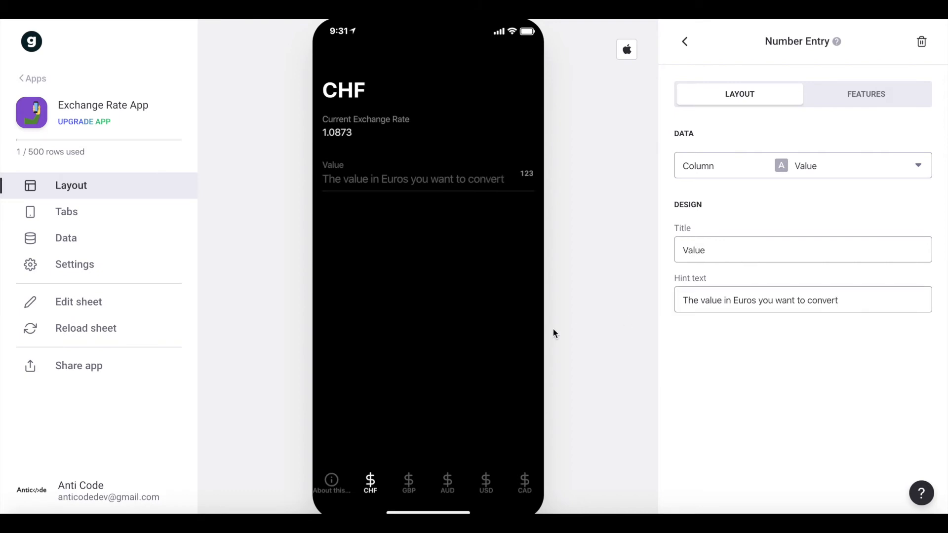
Add a new column to Sheet1 in the app's data editor and label it EUR/CHF
left_click(68, 213)
left_click(66, 236)
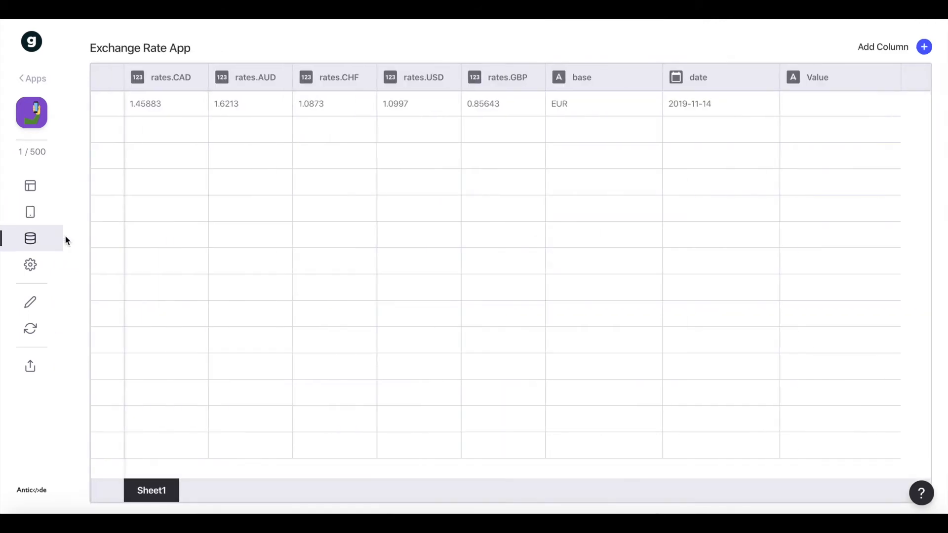
left_click(869, 52)
double_click(647, 121)
triple_click(654, 117)
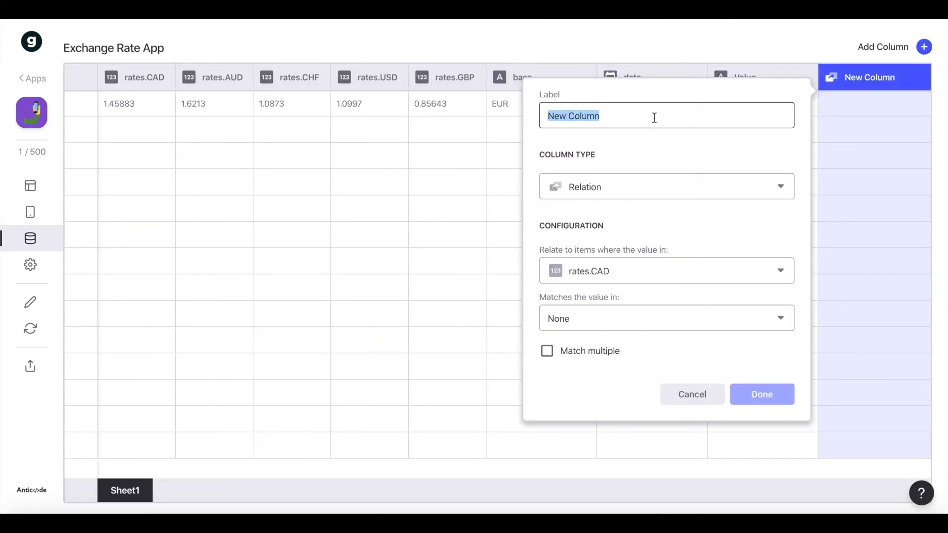
type("EUR")
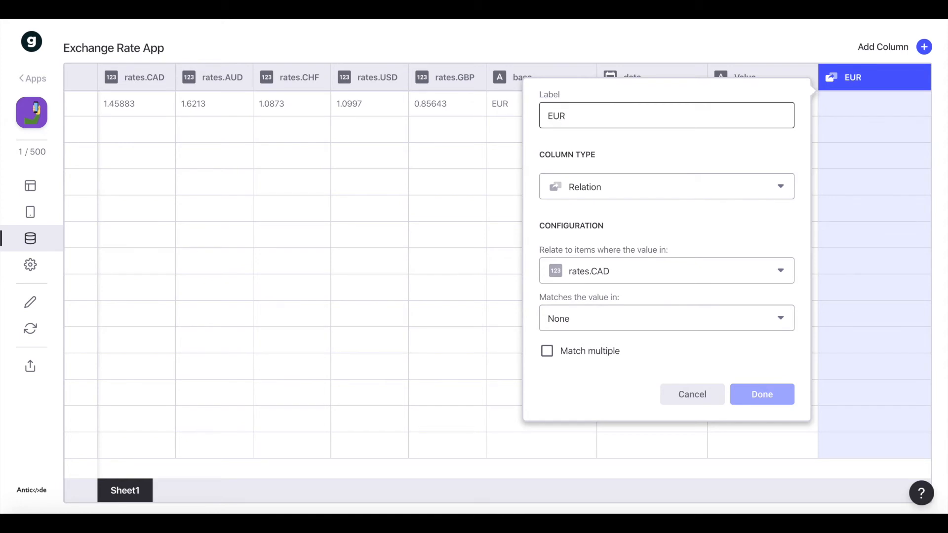
type("/CHF")
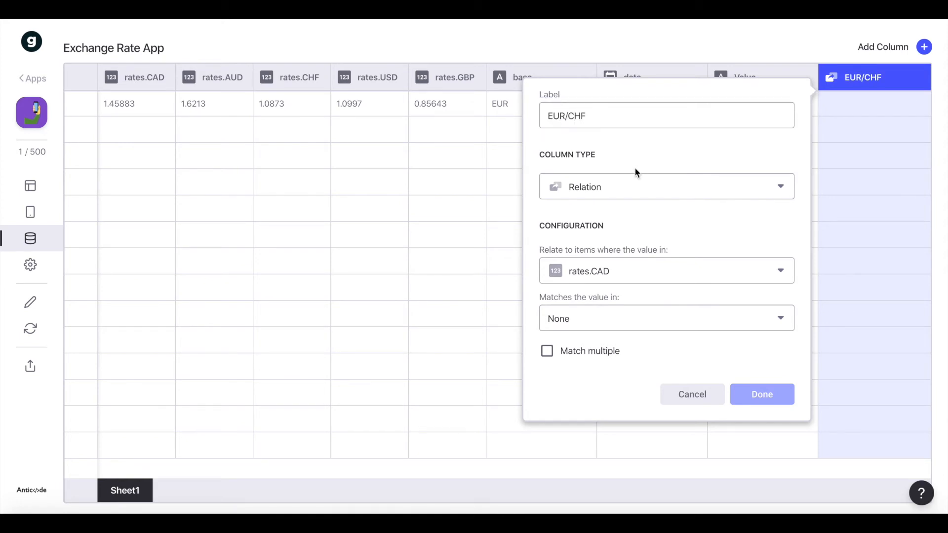
Make EUR/CHF a Math column and start its formula with Value, mapped to the Value column
left_click(631, 179)
left_click(589, 356)
left_click(639, 254)
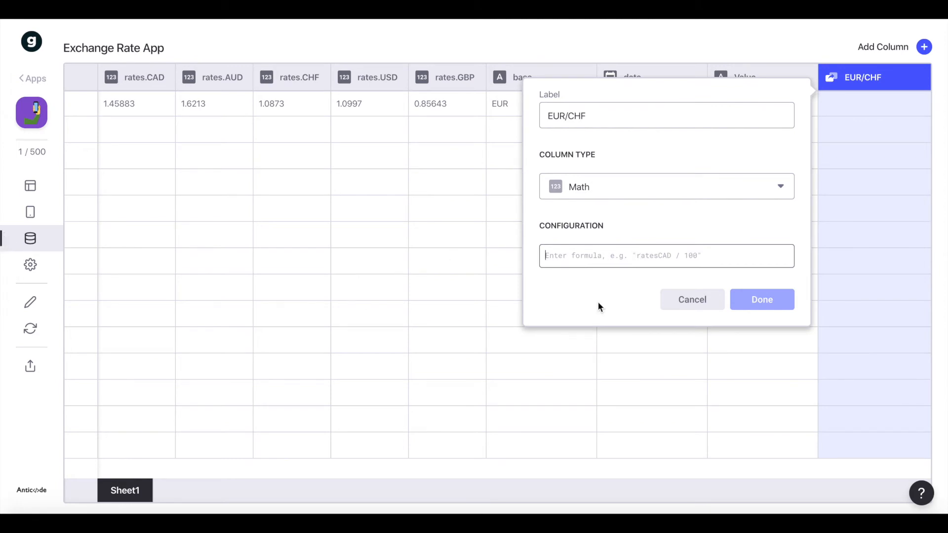
type("Value")
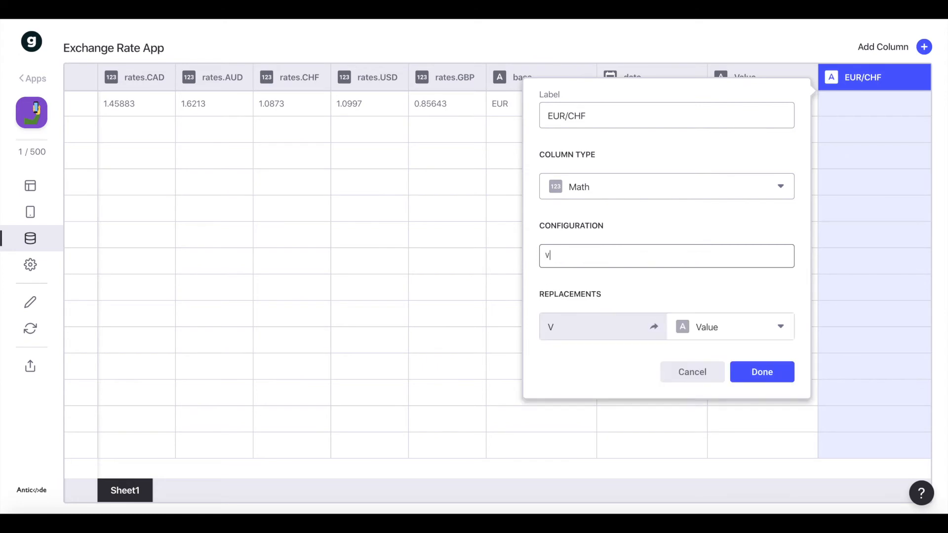
left_click(713, 330)
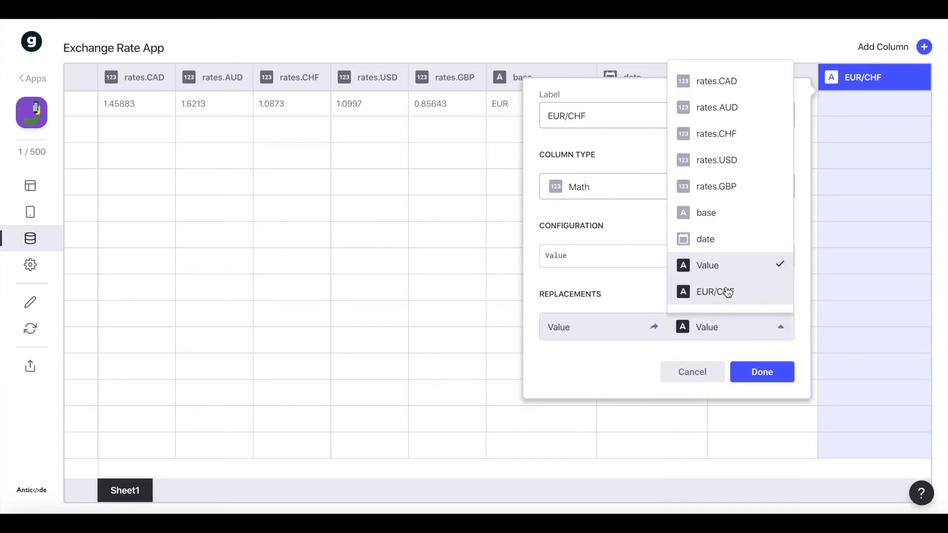
left_click(709, 261)
left_click(657, 252)
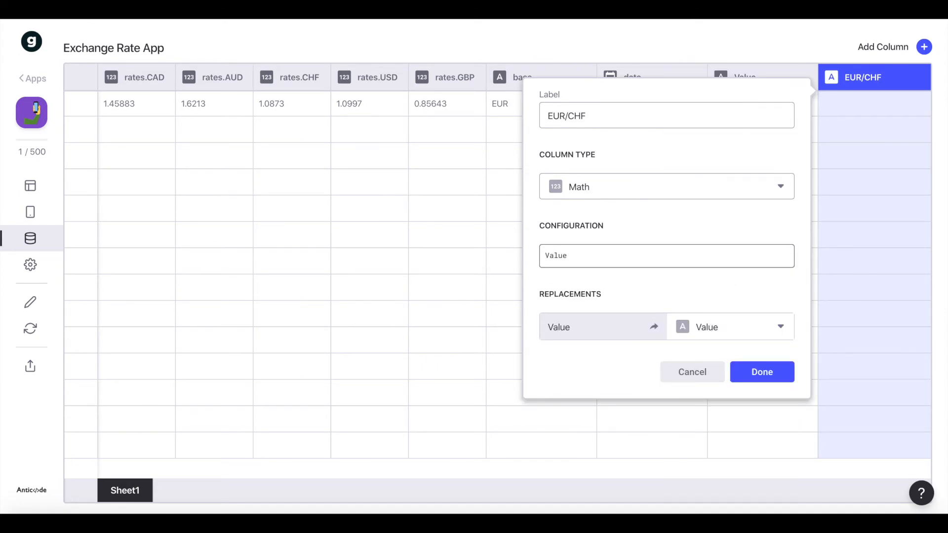
Try to extend the EUR/CHF formula to Value * rates.CHF
type("*")
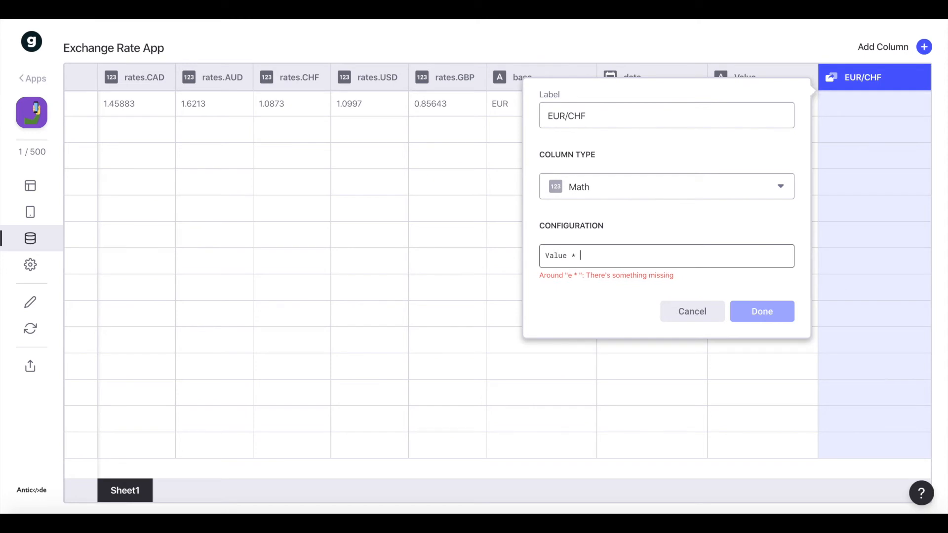
type(" rates.")
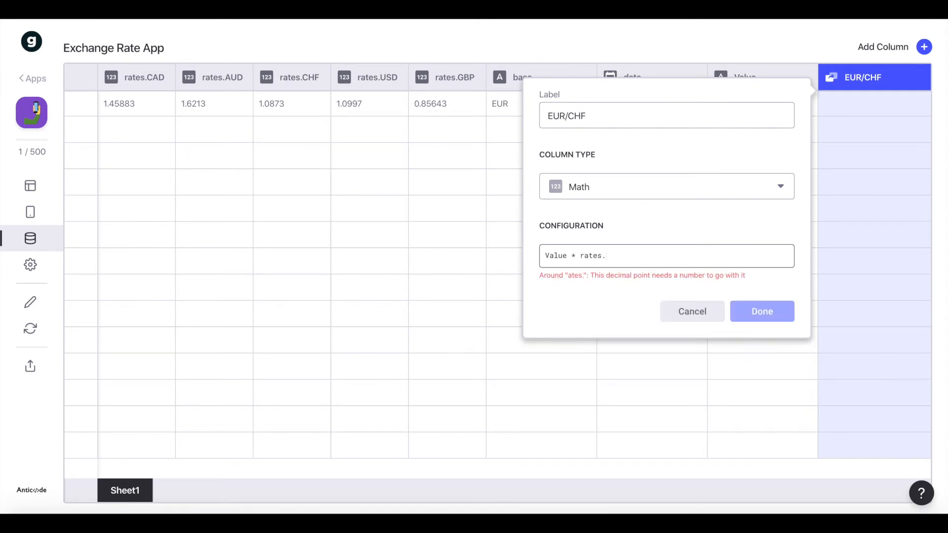
type("CHF")
left_click(674, 296)
left_click(630, 257)
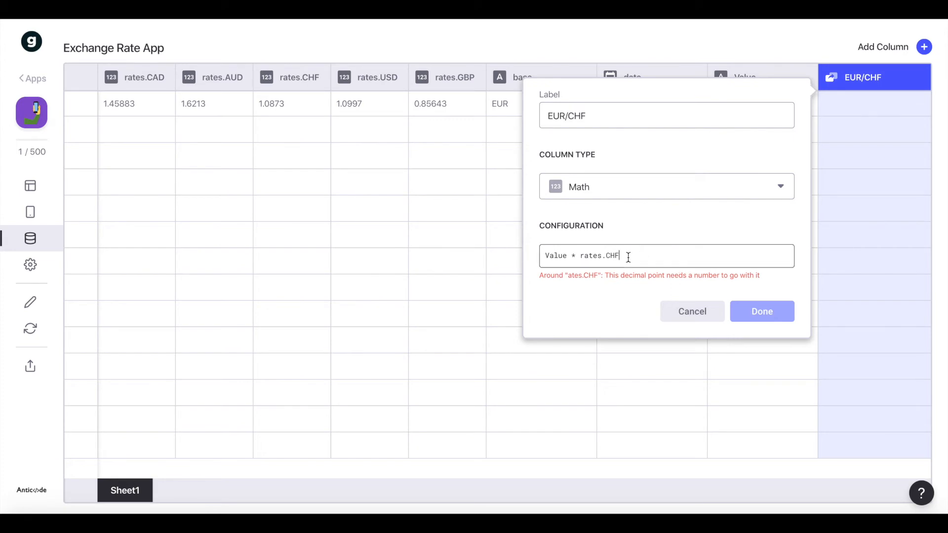
Shorten the EUR/CHF formula to Value * rates
type("(")
key("BackSpace")
type("\"")
key("BackSpace")
key("BackSpace")
key("BackSpace")
key("BackSpace")
key("BackSpace")
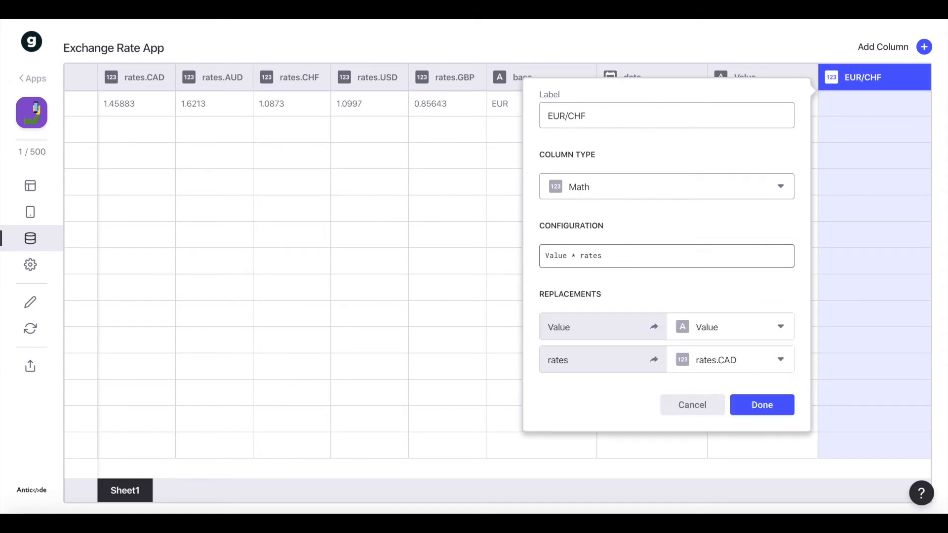
Map rates in the EUR/CHF formula to the rates.CHF column and save the column
left_click(703, 364)
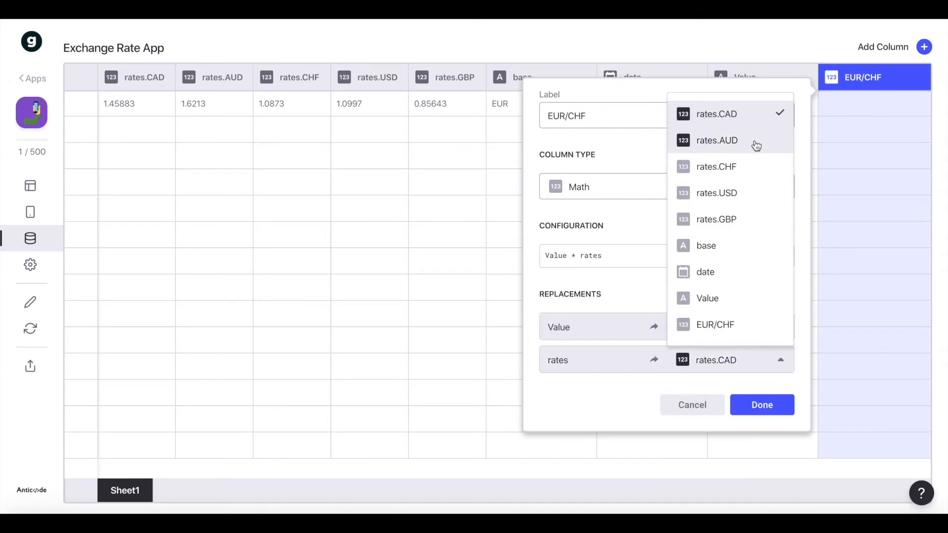
left_click(730, 170)
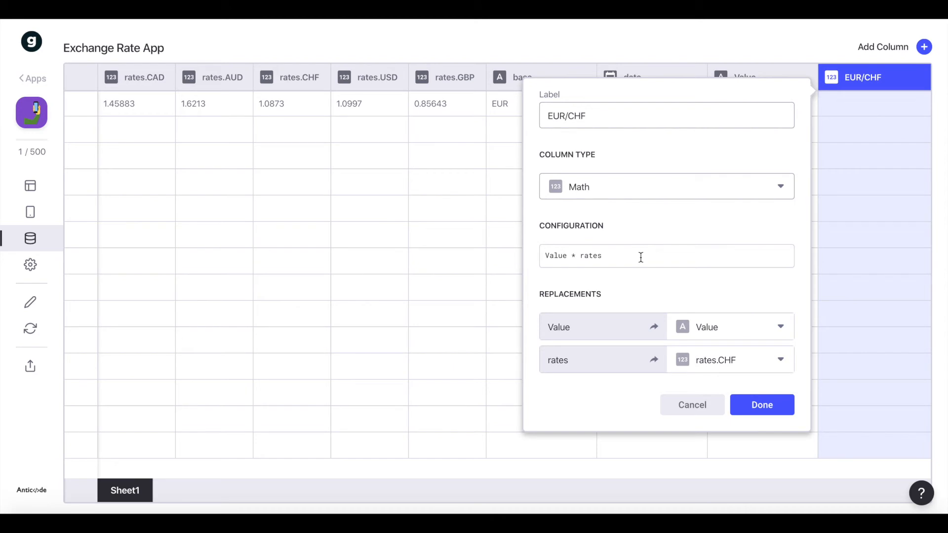
left_click(762, 400)
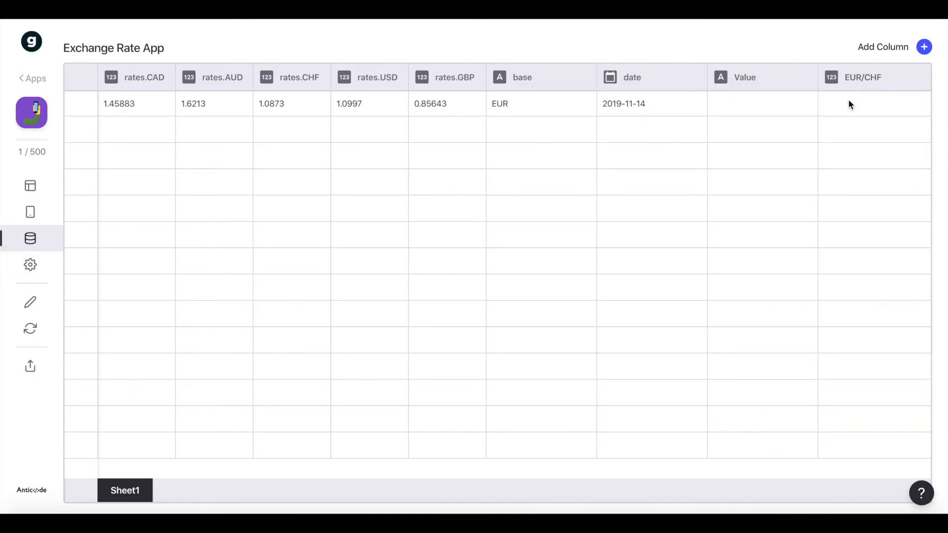
left_click(756, 104)
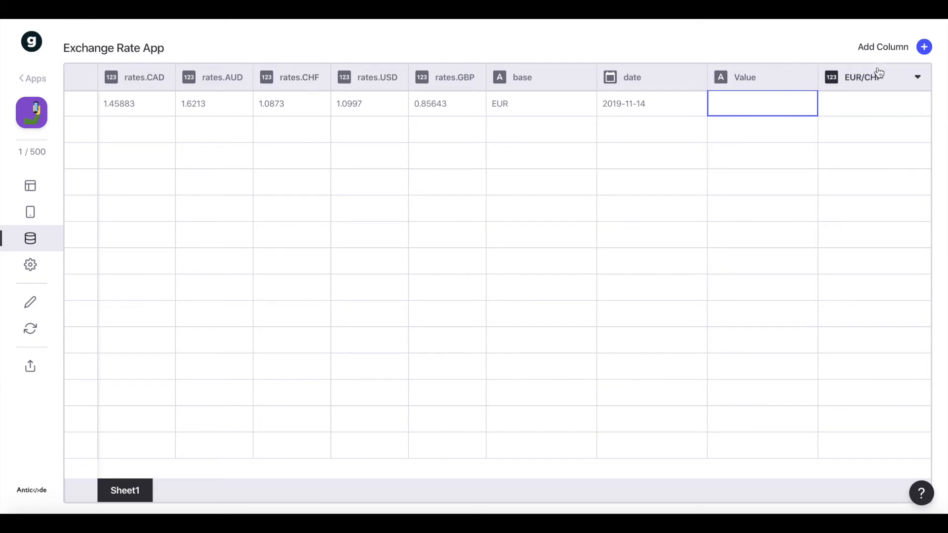
Add a new column labelled EUR/USD and make it a Math column
left_click(923, 47)
left_click(655, 117)
key("ctrl+a")
type("EUR/USD")
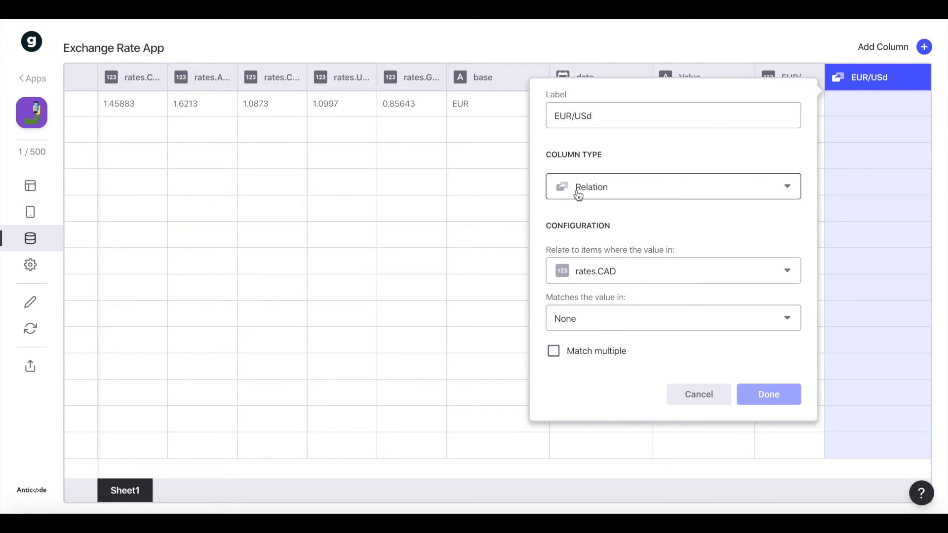
left_click(592, 187)
left_click(631, 260)
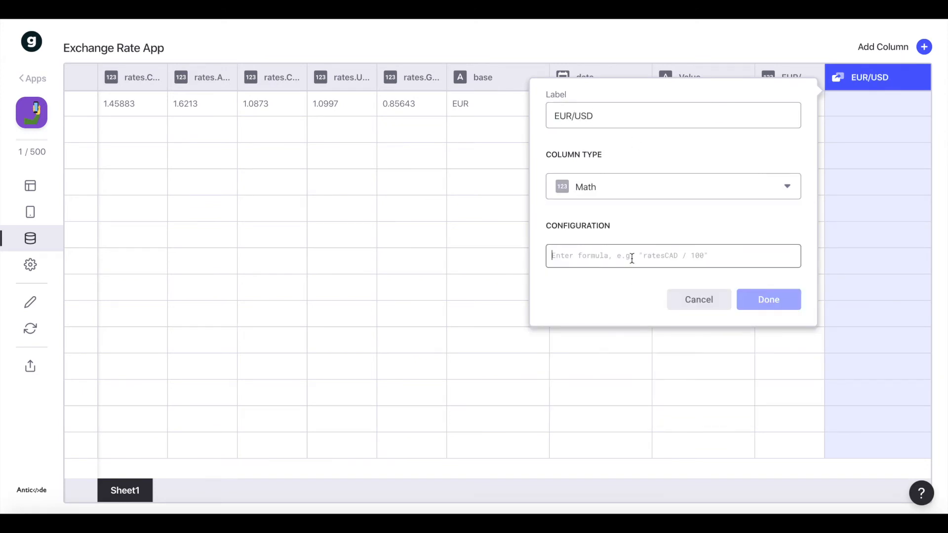
Give EUR/USD the formula value * rate, with rate mapped to rates.USD, and save the column
type("value ")
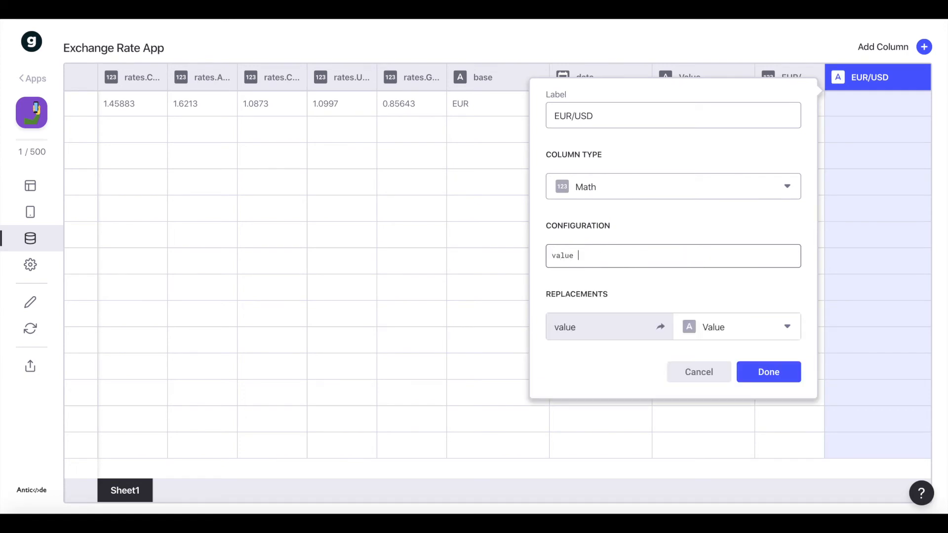
type("* rat")
left_click(735, 357)
type("e")
left_click(762, 166)
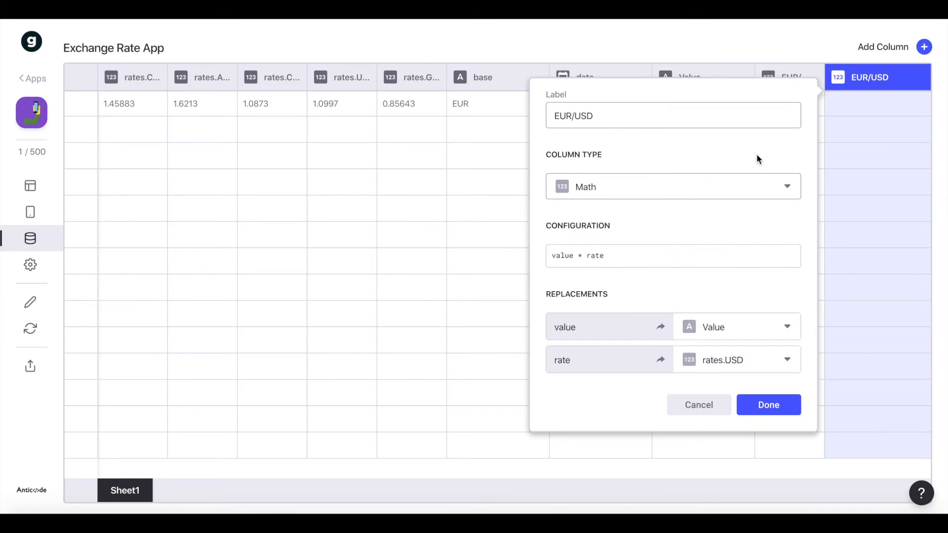
left_click(780, 402)
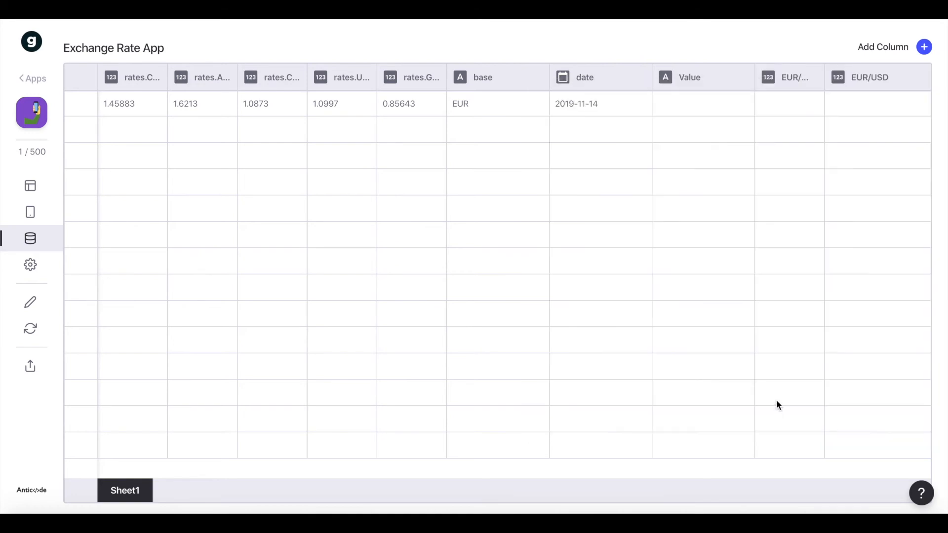
Add a new column labelled EUR/GBP and make it a Math column
left_click(923, 47)
triple_click(645, 120)
type("EUR/GBP")
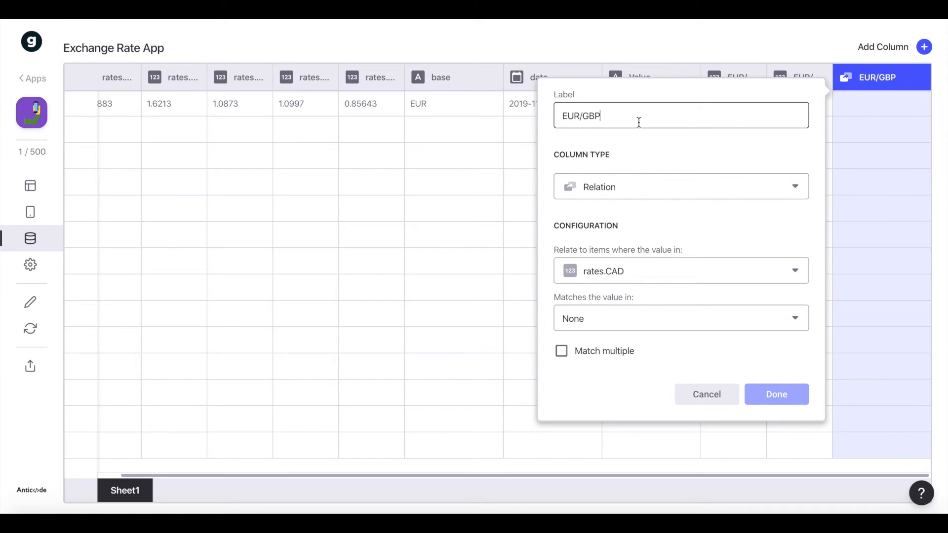
left_click(661, 184)
left_click(621, 352)
Give EUR/GBP the formula value * rate, with rate mapped to rates.GBP, and save the column
left_click(635, 255)
type("valu")
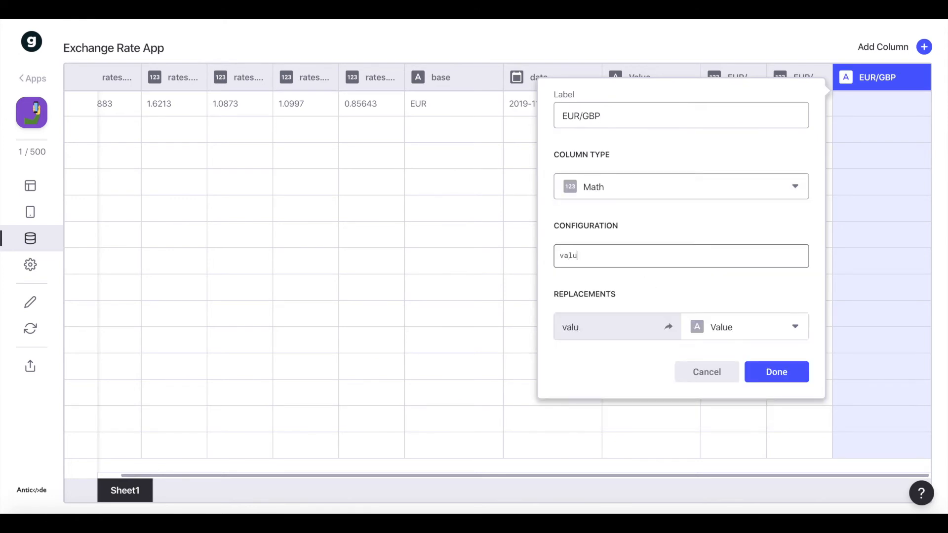
type("e * rate")
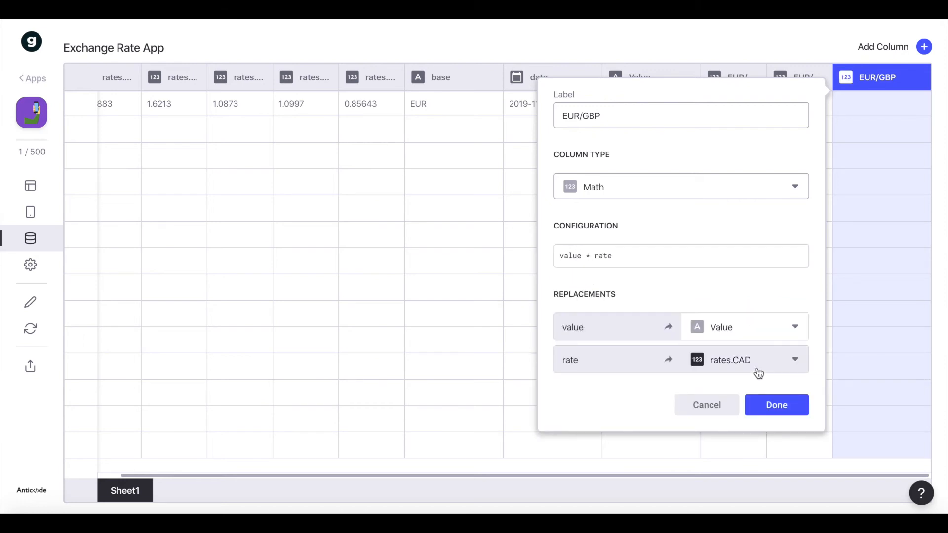
left_click(755, 369)
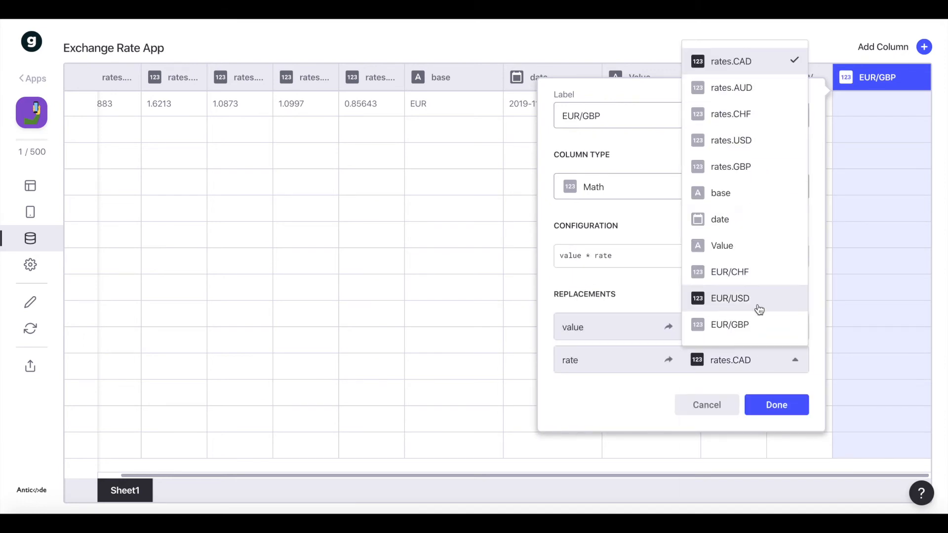
left_click(731, 167)
left_click(763, 405)
Add a new column labelled EUR/AUD and make it a Math column
left_click(888, 51)
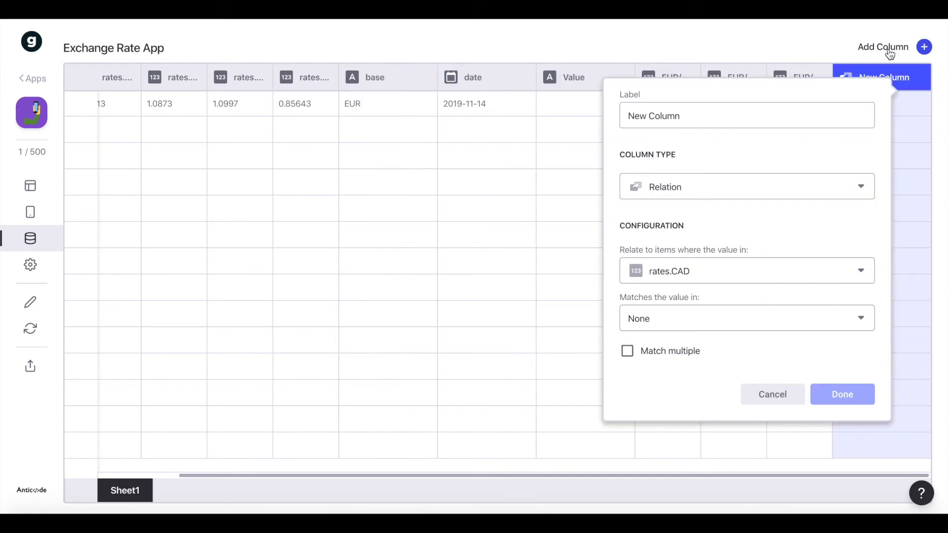
triple_click(694, 117)
type("EUR/")
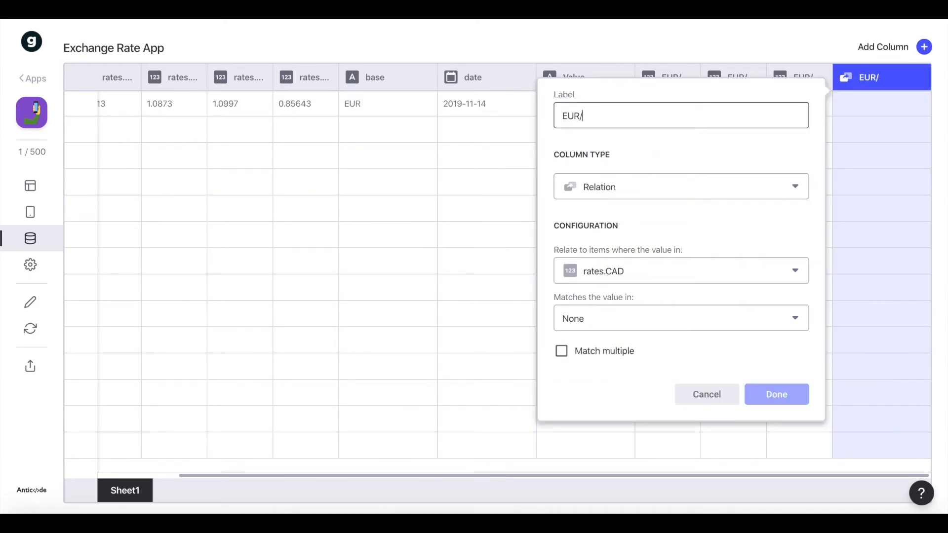
type("AUD")
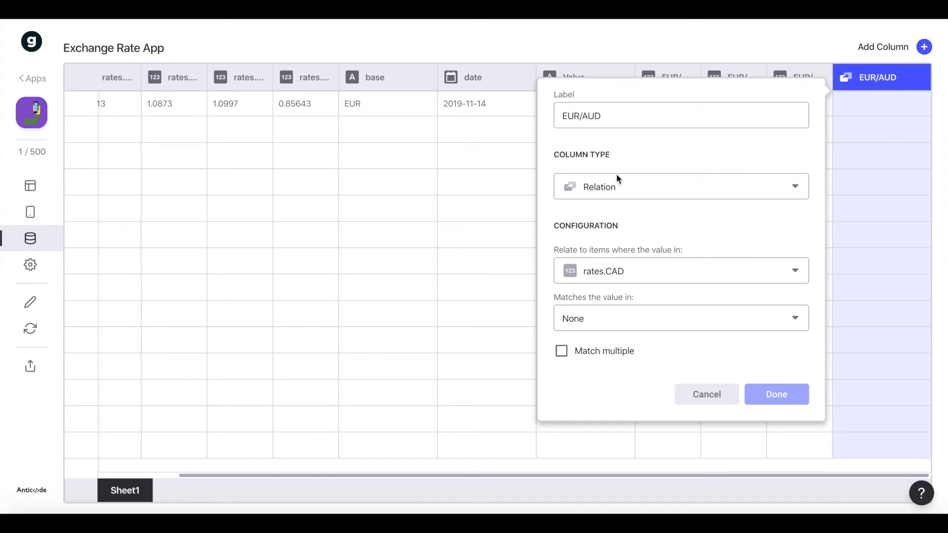
left_click(617, 183)
left_click(603, 354)
Give EUR/AUD the formula value * ra, with ra mapped to rates.AUD, and save the column
left_click(635, 257)
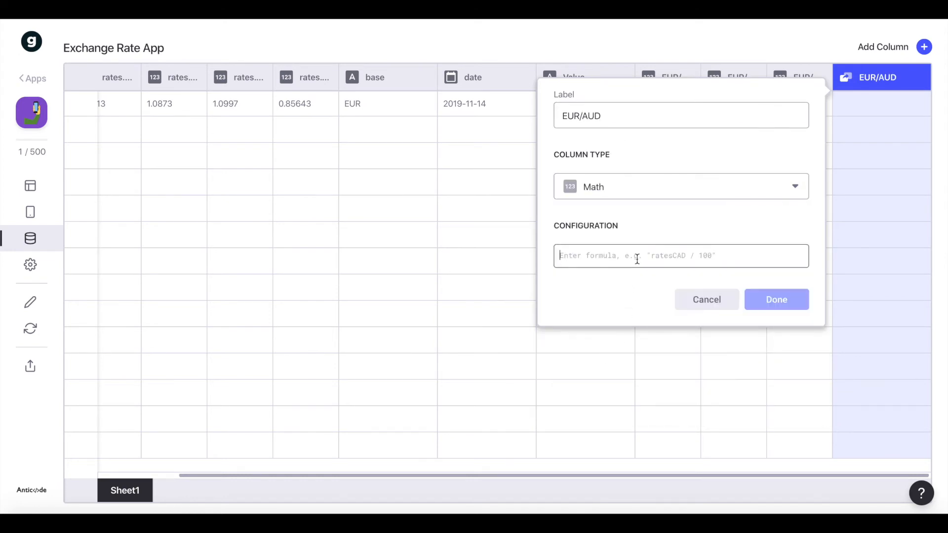
type("v1")
type("le")
key("BackSpace")
type("ue * ra")
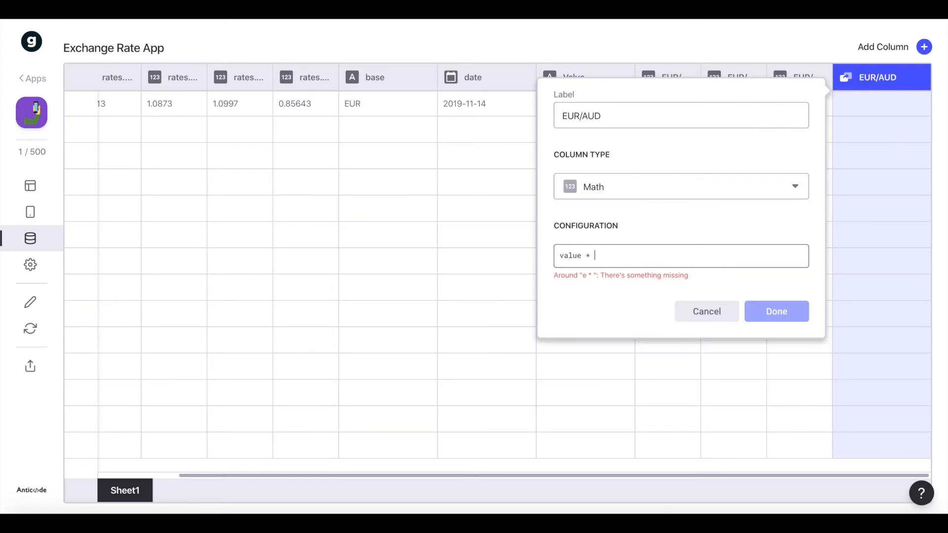
left_click(773, 363)
scroll(750, 281, "down", 1)
scroll(750, 286, "up", 1)
left_click(735, 85)
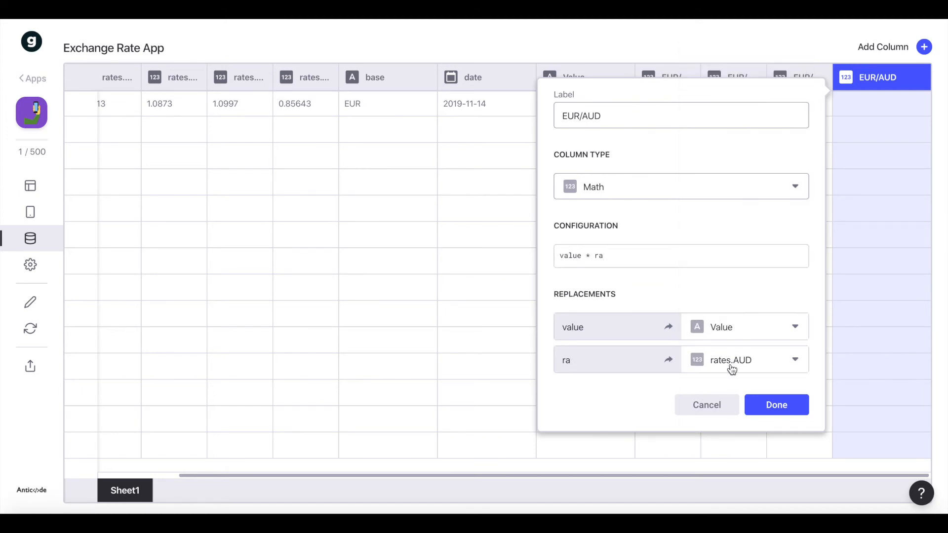
left_click(791, 411)
Add a new column labelled EUR/CAD and make it a Math column
left_click(921, 48)
key("ctrl+a")
type("EUR/CAD")
left_click(668, 185)
left_click(592, 351)
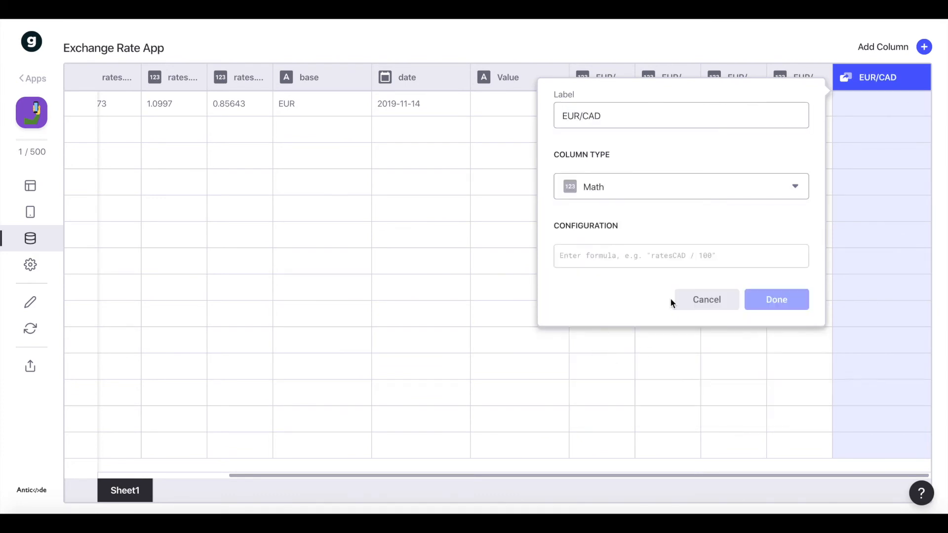
Give EUR/CAD the formula value * rate, with rate mapped to rates.CAD, and save the column
left_click(640, 265)
type("vaöu")
key("BackSpace")
key("BackSpace")
type("leu")
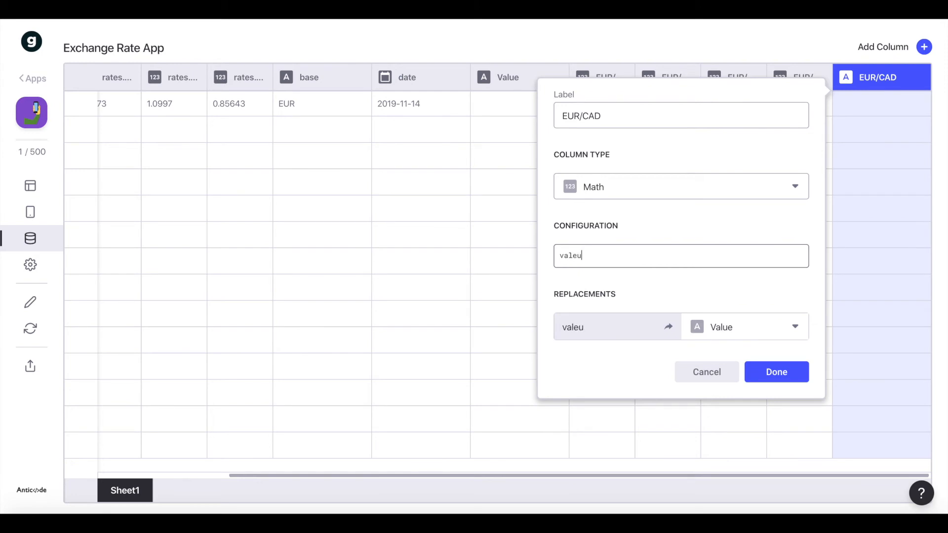
key("BackSpace")
key("BackSpace")
type("ue * rate")
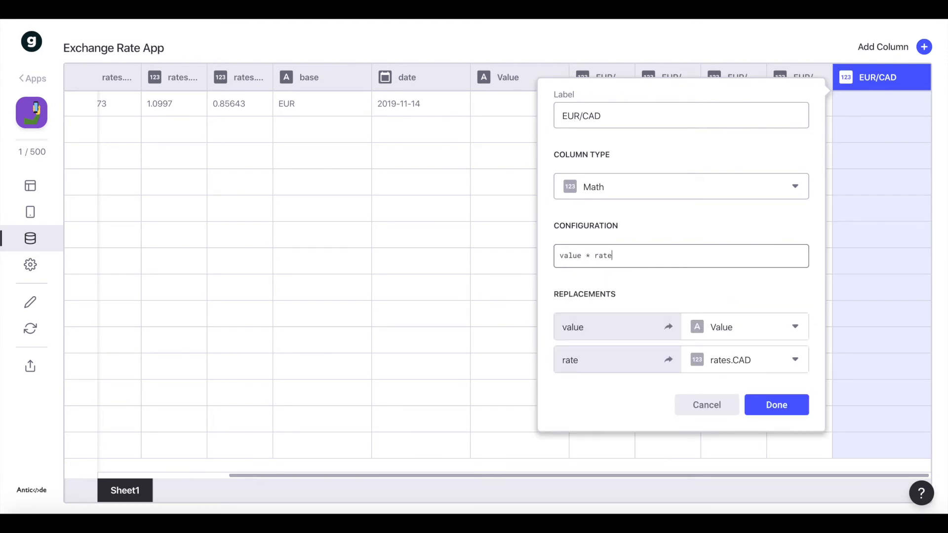
left_click(773, 410)
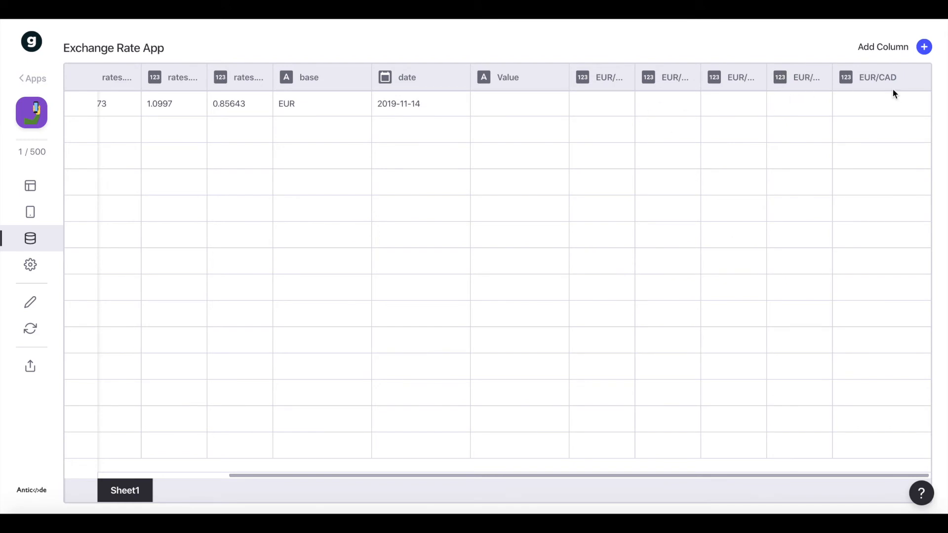
Return to the app layout and delete the Basic Text, Number Entry and second Basic Text components from About this App
scroll(592, 145, "left", 5)
scroll(405, 160, "right", 5)
left_click(45, 182)
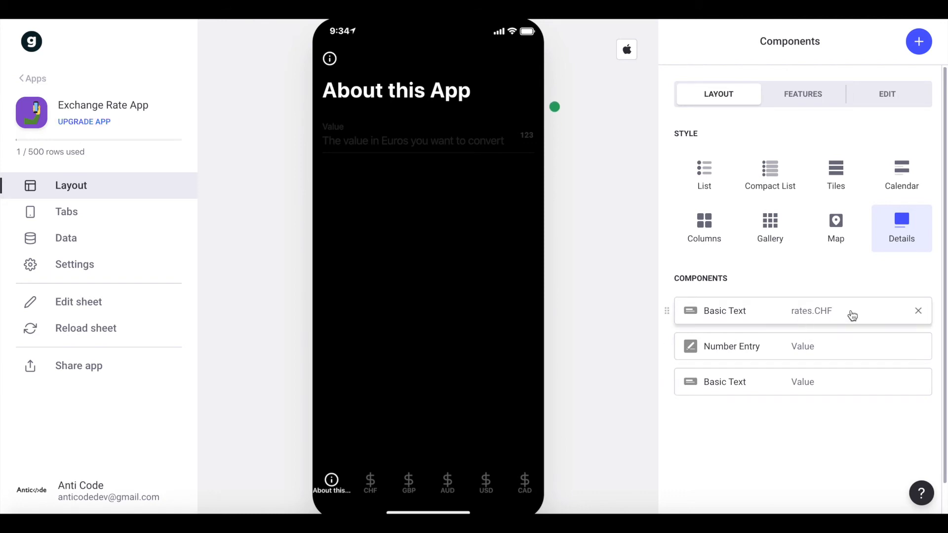
left_click(918, 310)
left_click(918, 311)
left_click(918, 310)
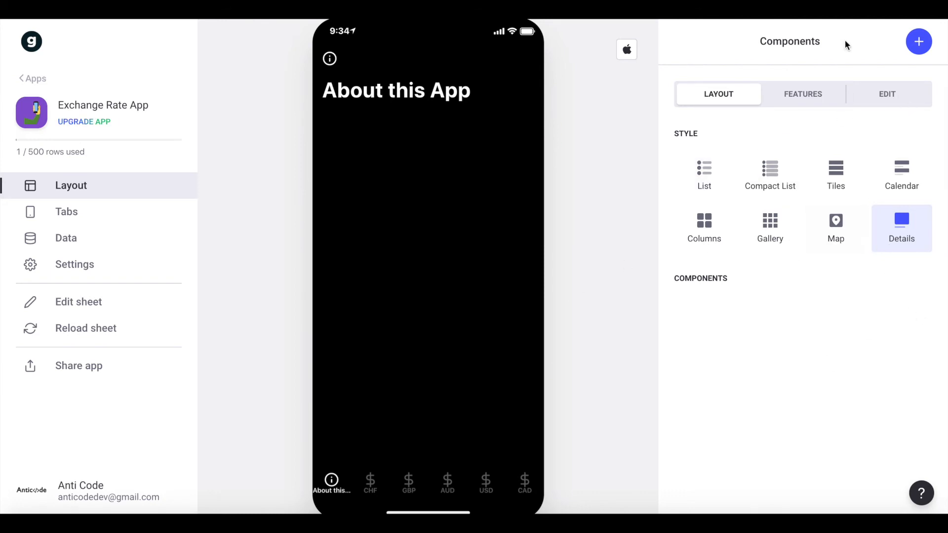
Add a Rich Text component to About this App with the custom text "Welcome to this app."
left_click(921, 48)
left_click(768, 205)
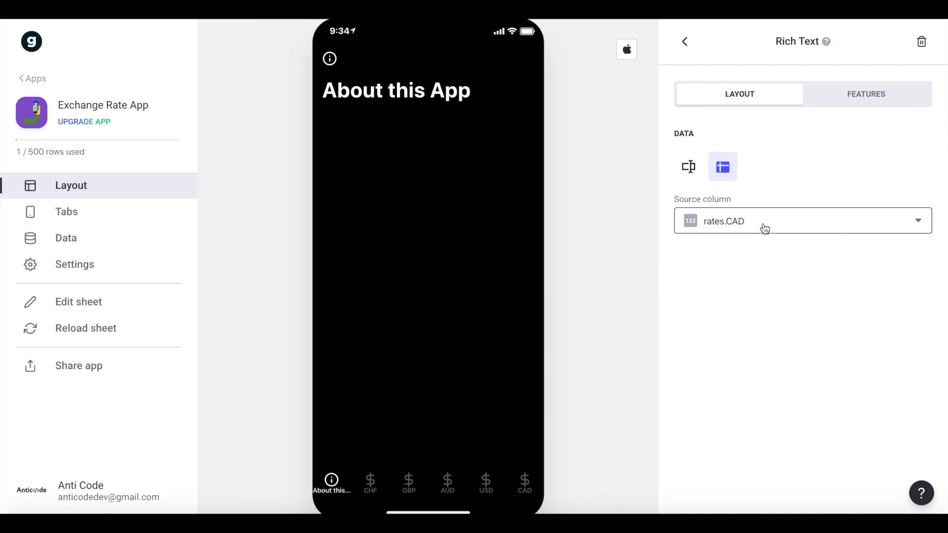
left_click(763, 225)
left_click(688, 167)
left_click(709, 205)
type("Welcome to this apo")
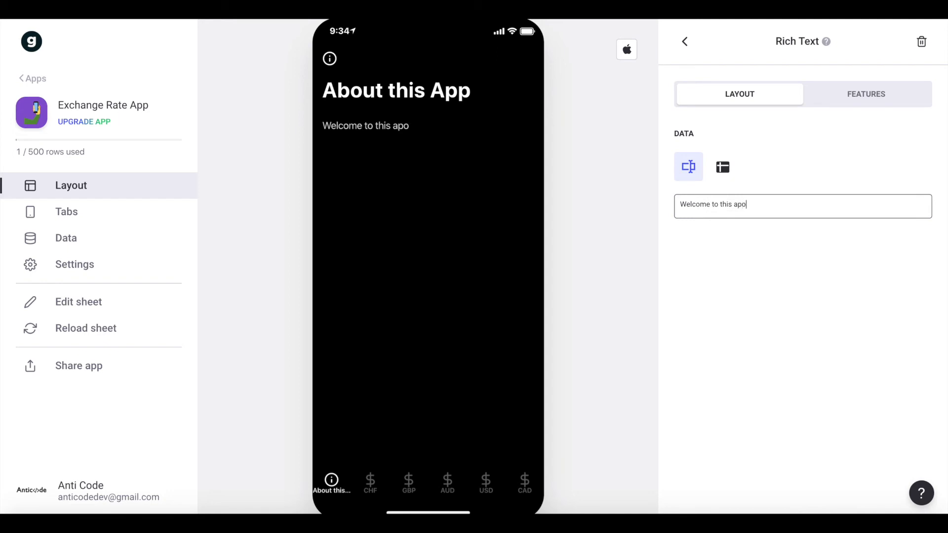
key("BackSpace")
type("p.")
left_click(606, 250)
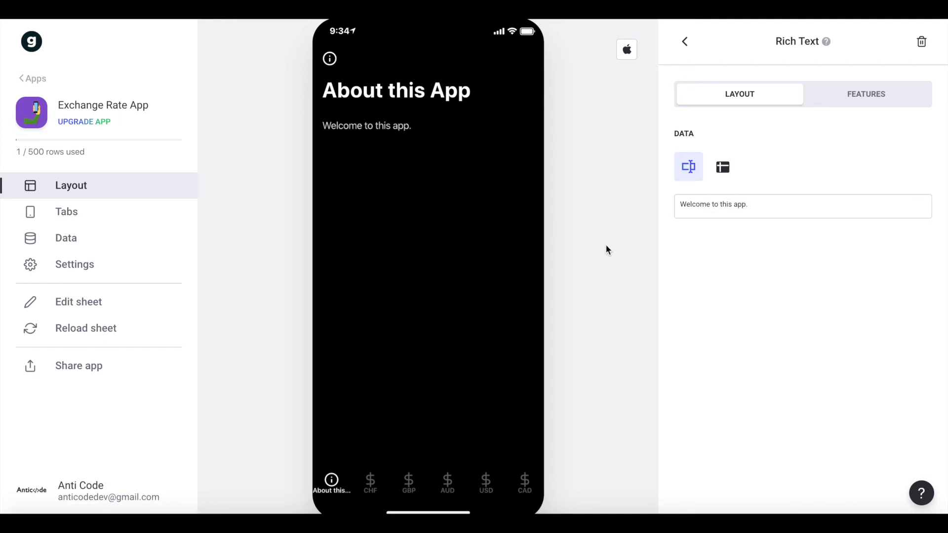
Open the app's CHF tab and delete its Rich Text component
left_click(369, 480)
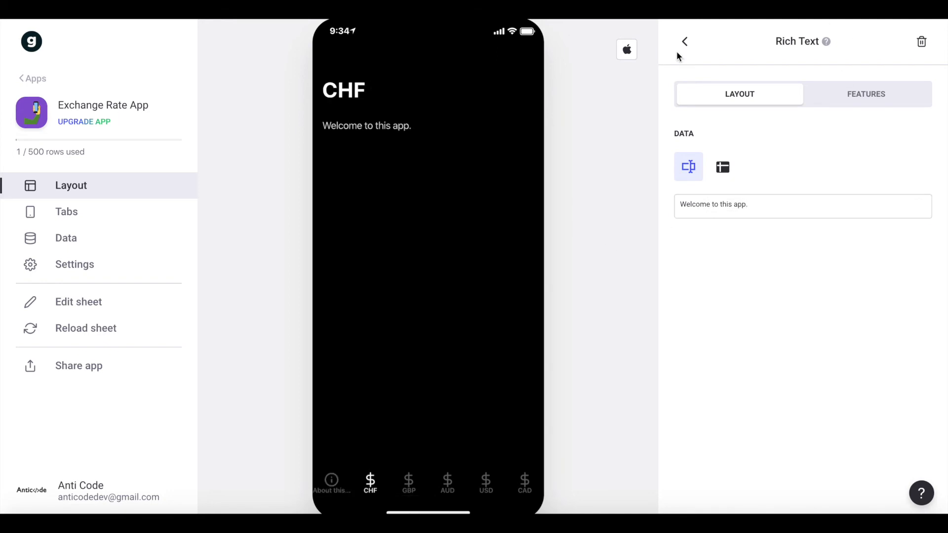
left_click(686, 42)
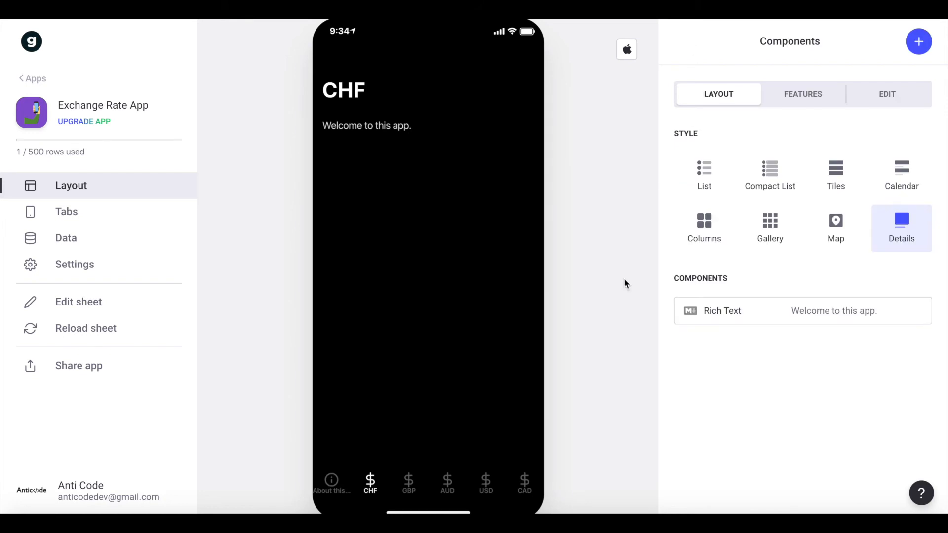
left_click(918, 312)
Switch between the About this App and CHF tabs to compare their contents
left_click(332, 481)
left_click(368, 487)
left_click(329, 491)
left_click(368, 487)
left_click(349, 490)
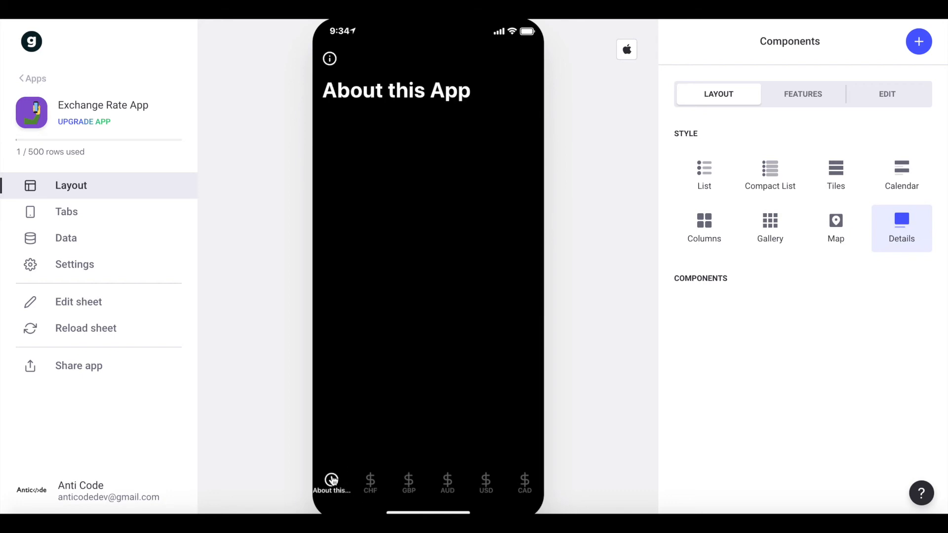
Add a Basic Text component to the CHF tab, labelled "Current Exchange Rate" and showing the rates.CHF column
left_click(369, 485)
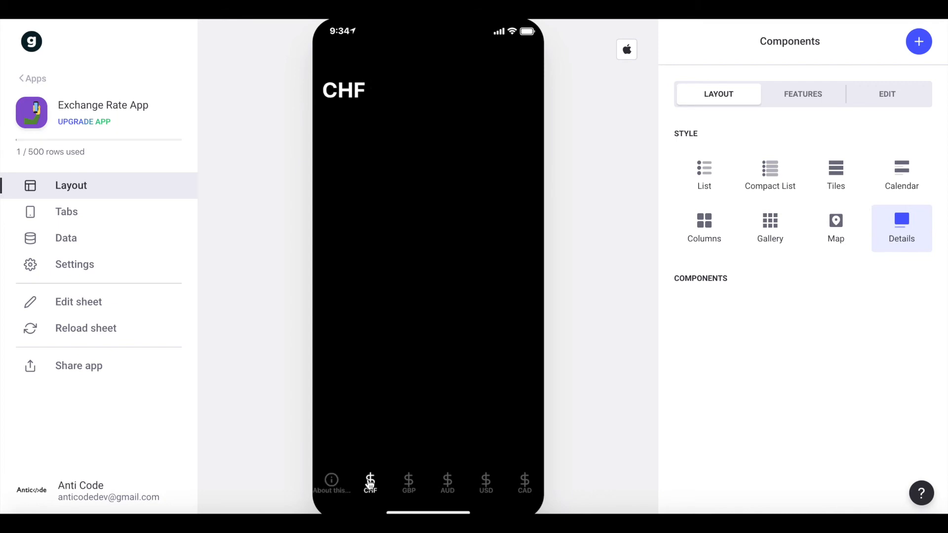
left_click(916, 47)
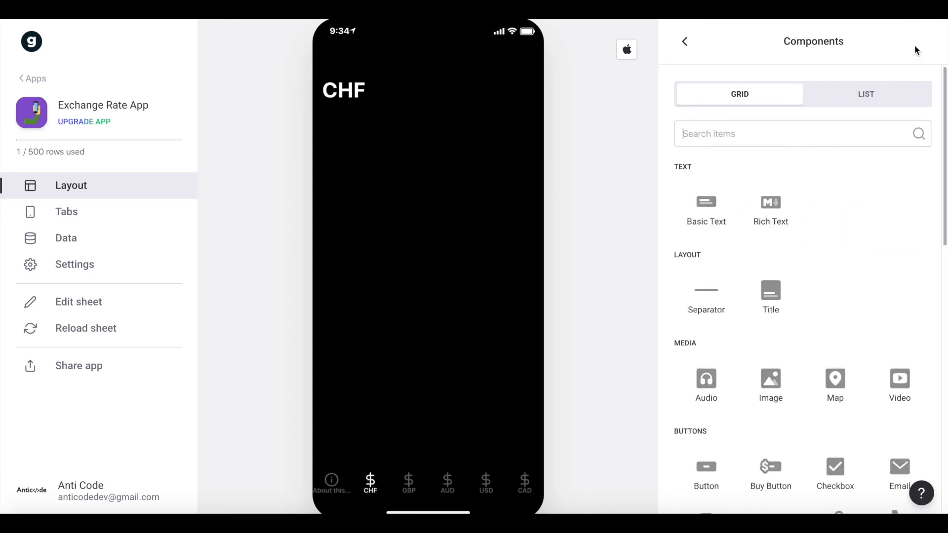
type("a")
left_click(706, 213)
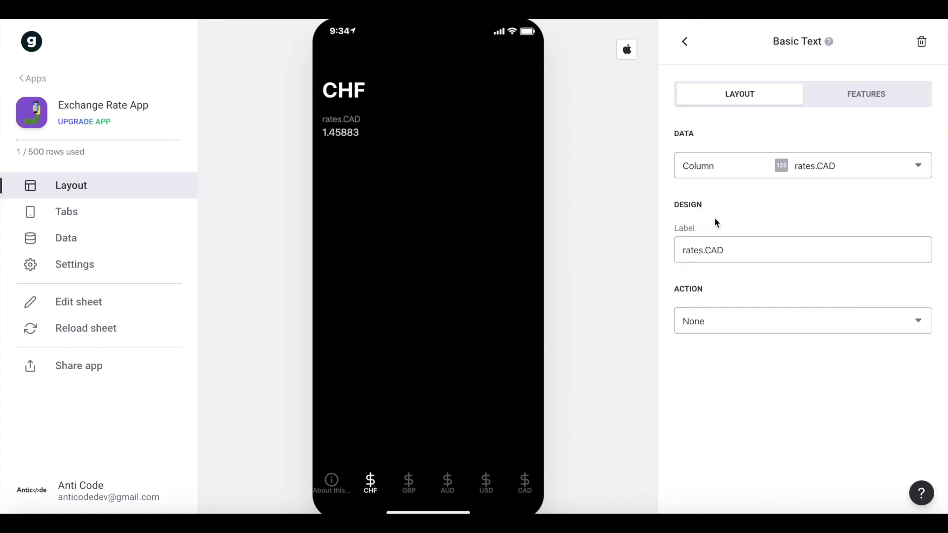
left_click_drag(729, 250, 683, 250)
type("Cur")
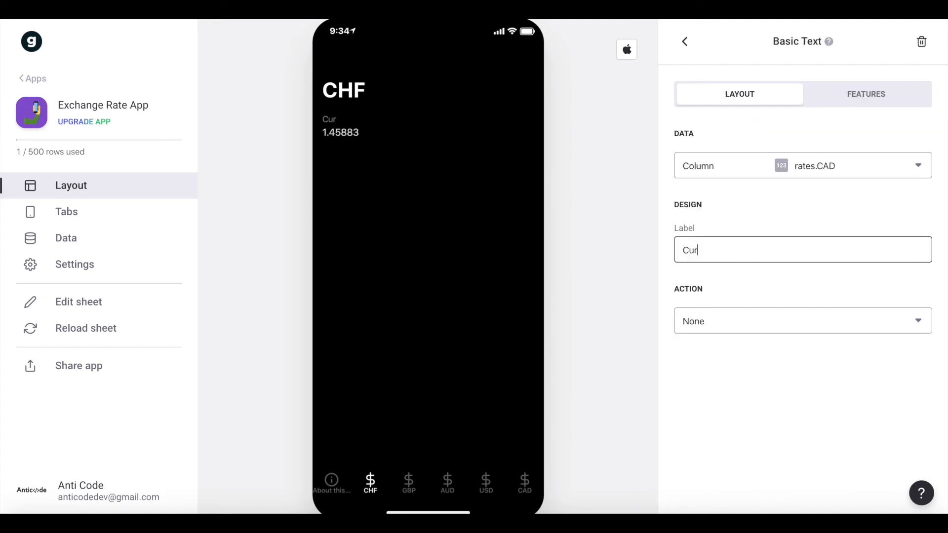
type("rent Exchange Rate")
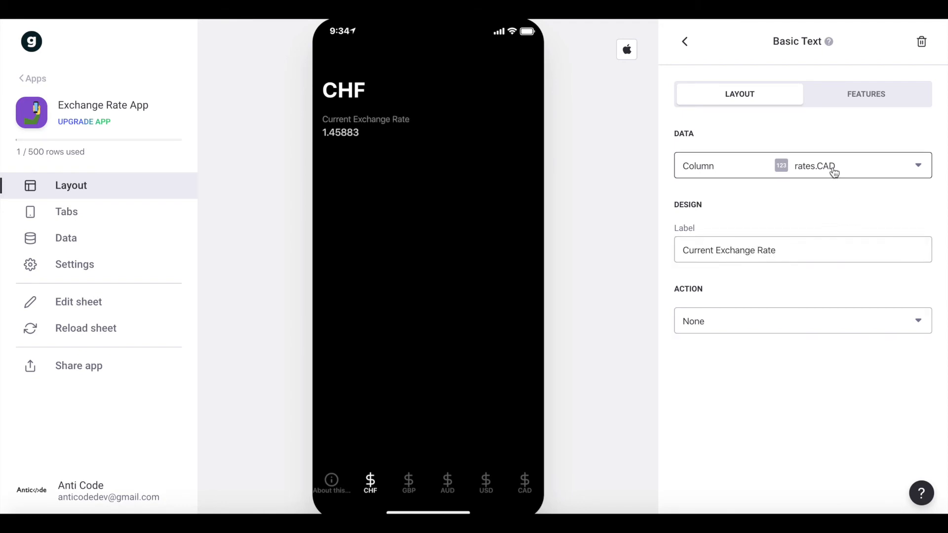
left_click(833, 170)
left_click(772, 274)
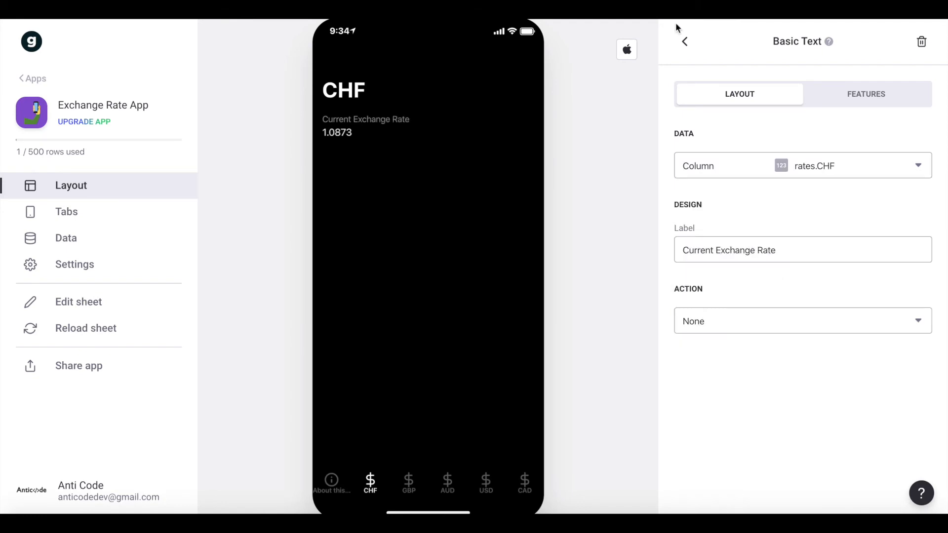
Add a Number Entry component to the CHF tab and link it to the Value column
left_click(683, 40)
left_click(919, 41)
type("nu")
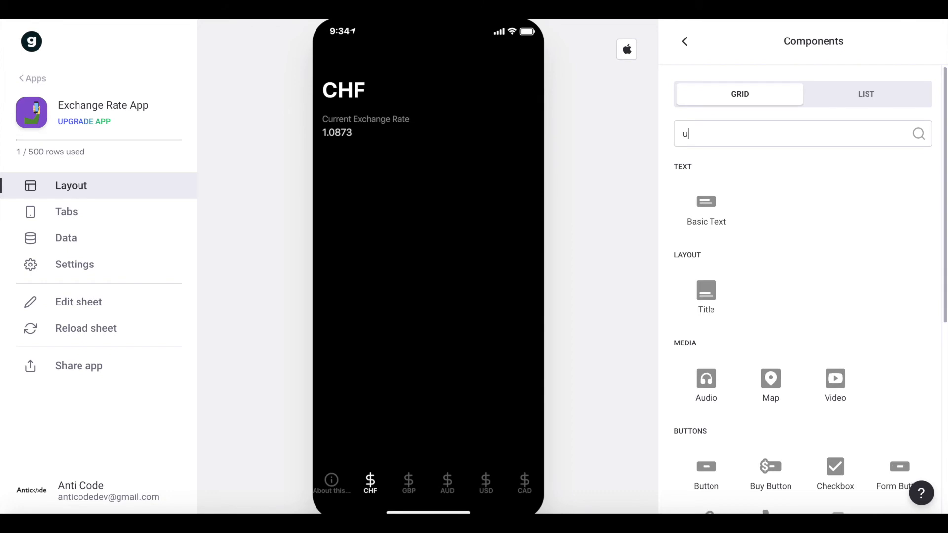
type("mb")
left_click(705, 294)
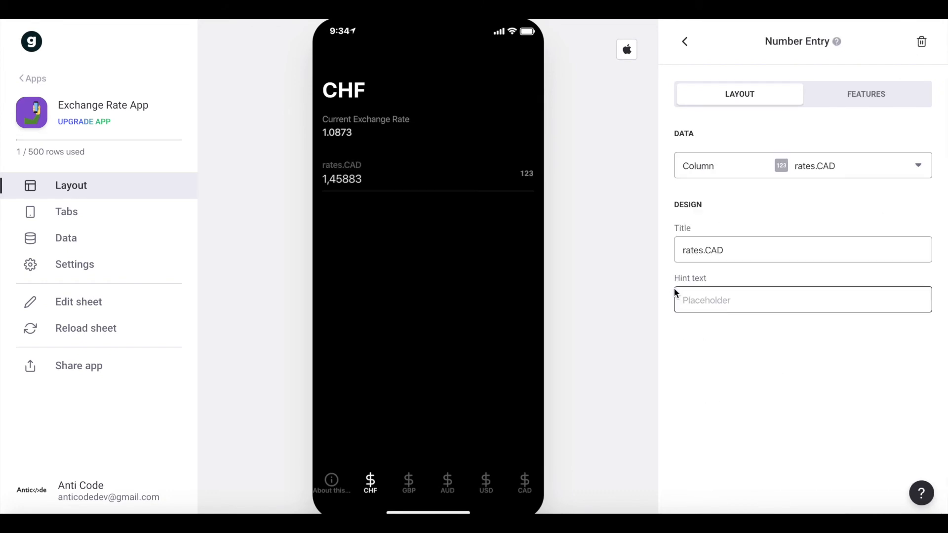
left_click(848, 164)
left_click(751, 444)
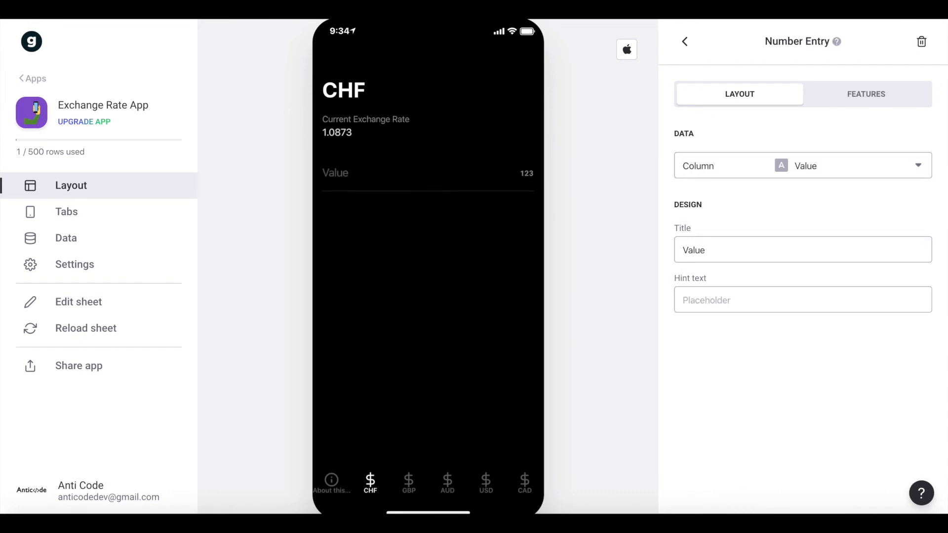
Add a second Basic Text component to the CHF tab, showing the EUR/CHF column
left_click(685, 42)
left_click(916, 43)
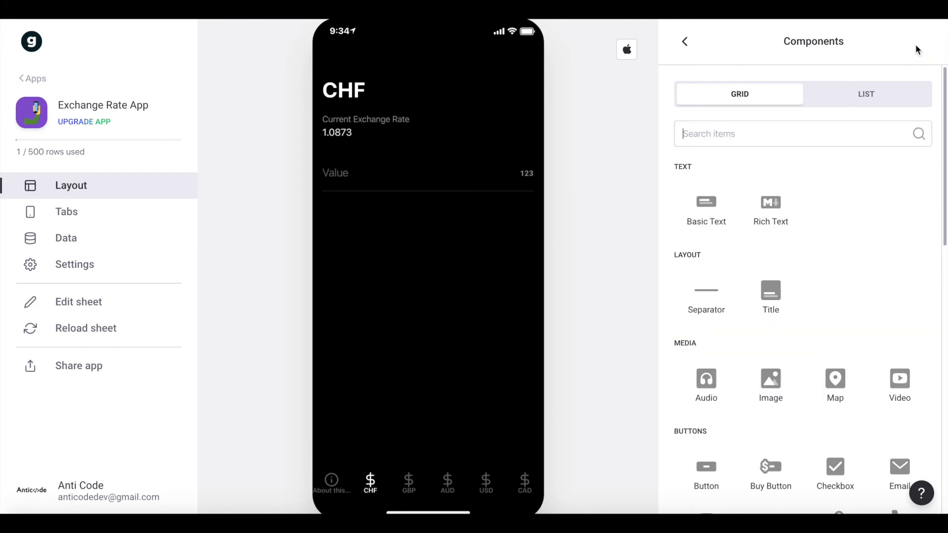
left_click(724, 203)
left_click(815, 172)
scroll(778, 250, "down", 2)
left_click(773, 378)
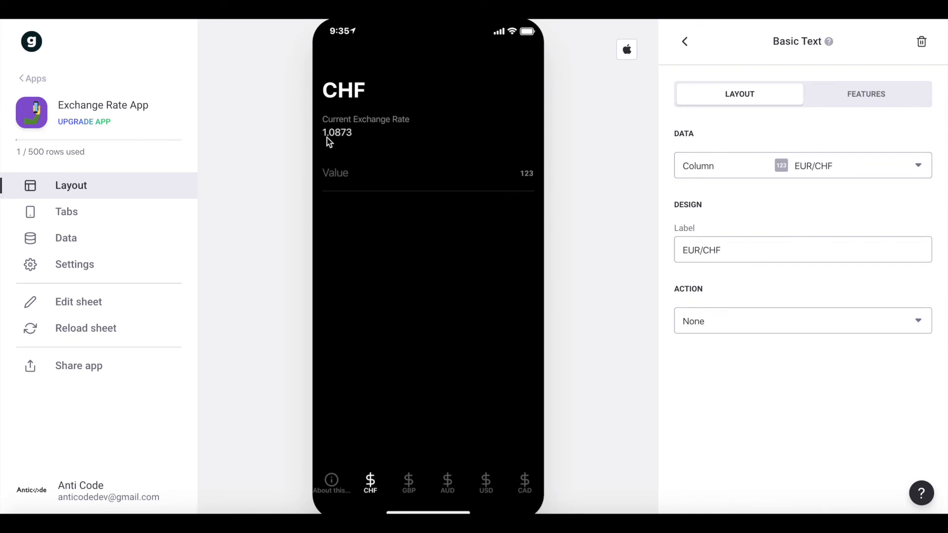
Enter 2000 in the CHF tab's Value field to test the conversion from euros
left_click(377, 184)
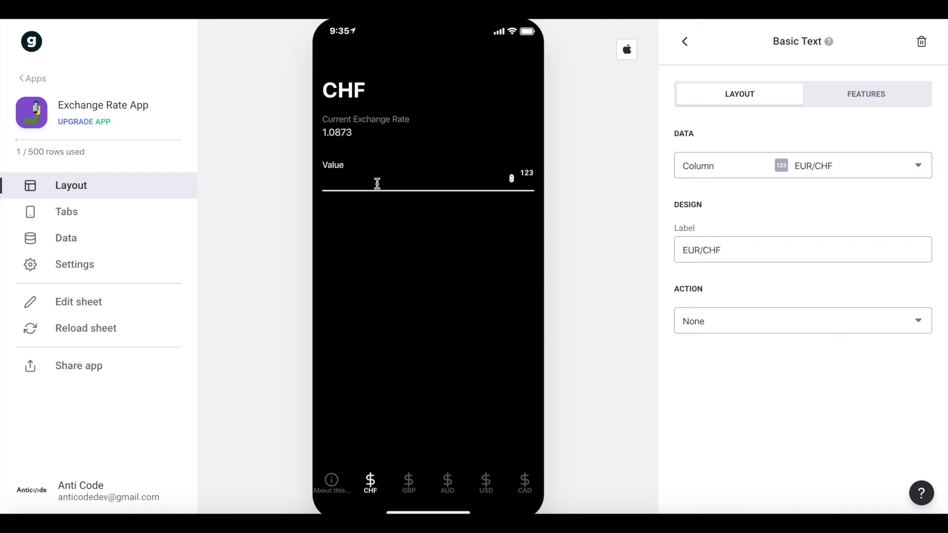
type("2000")
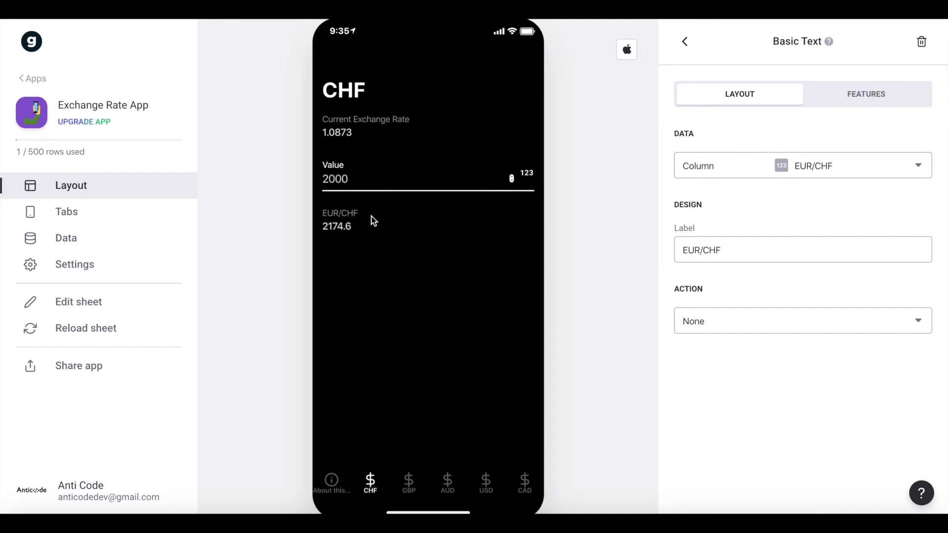
left_click(397, 280)
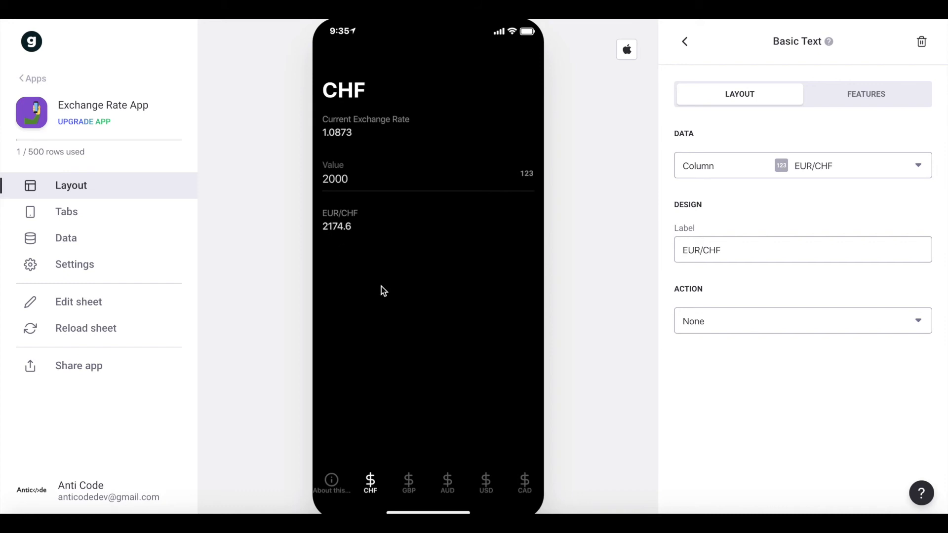
double_click(340, 185)
left_click(340, 185)
left_click(332, 233)
Switch the GBP tab to the Details style and delete all of its default components
left_click(413, 488)
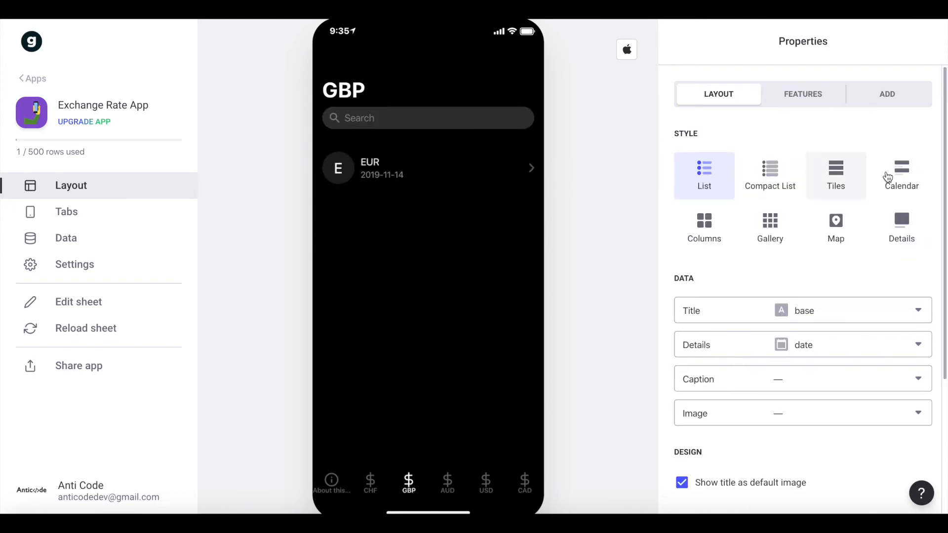
left_click(901, 232)
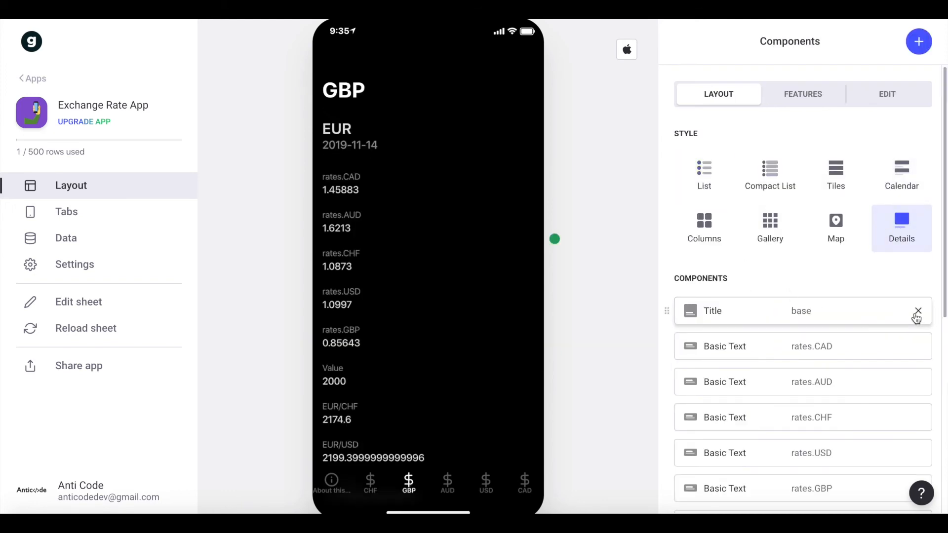
left_click(918, 311)
left_click(917, 311)
left_click(918, 311)
left_click(918, 311)
left_click(917, 311)
left_click(917, 311)
left_click(918, 311)
left_click(917, 311)
left_click(917, 311)
left_click(917, 311)
left_click(917, 311)
left_click(918, 311)
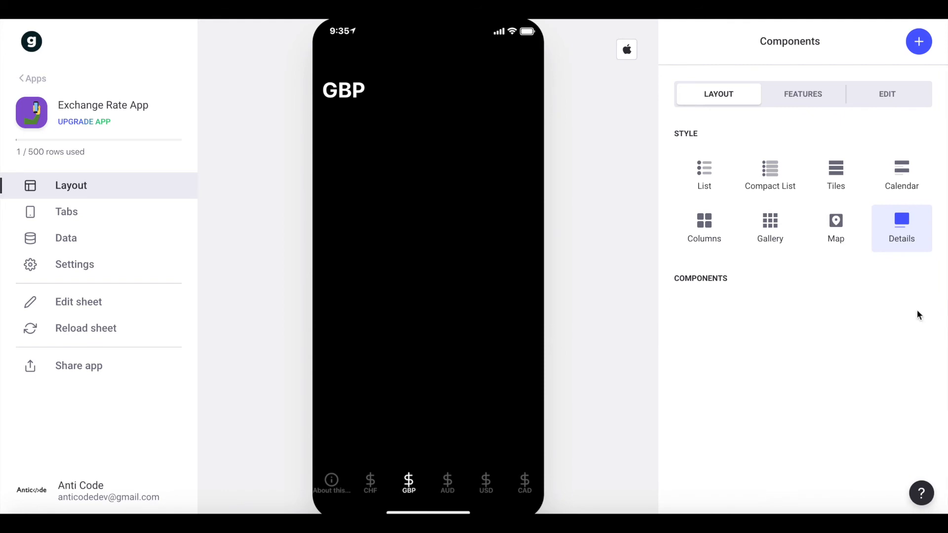
Add a Basic Text component labelled "Current Exchange Rate" to the GBP tab
left_click(918, 42)
left_click(695, 191)
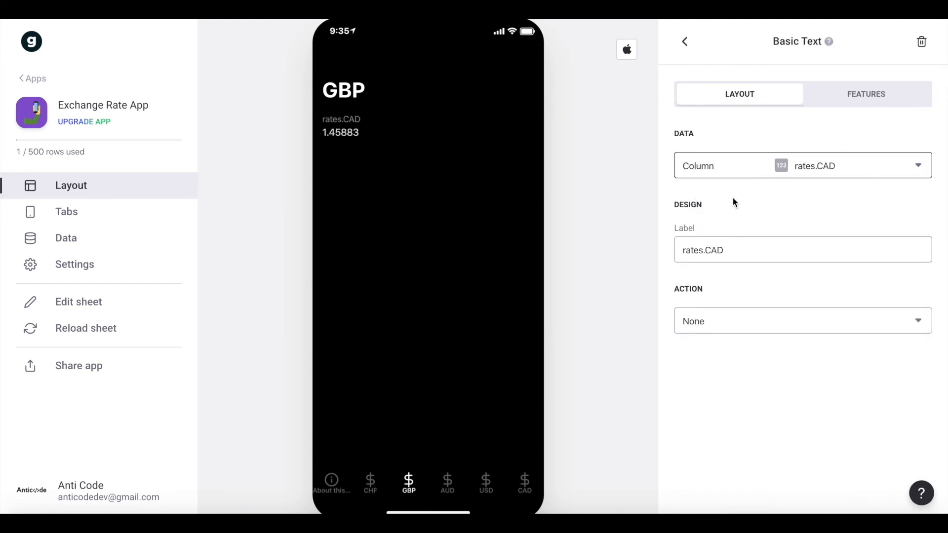
triple_click(738, 252)
type("X")
key("BackSpace")
type("Curren")
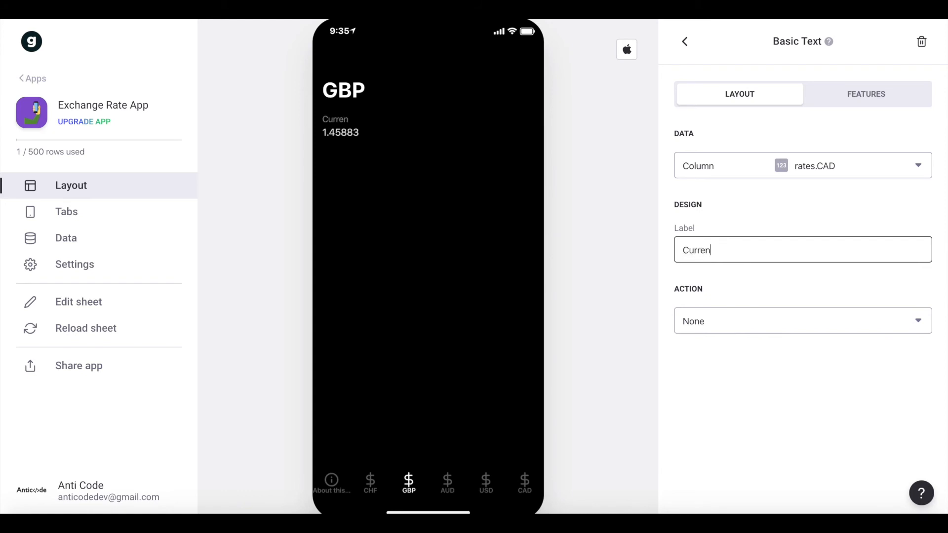
type("t Exchange Rate")
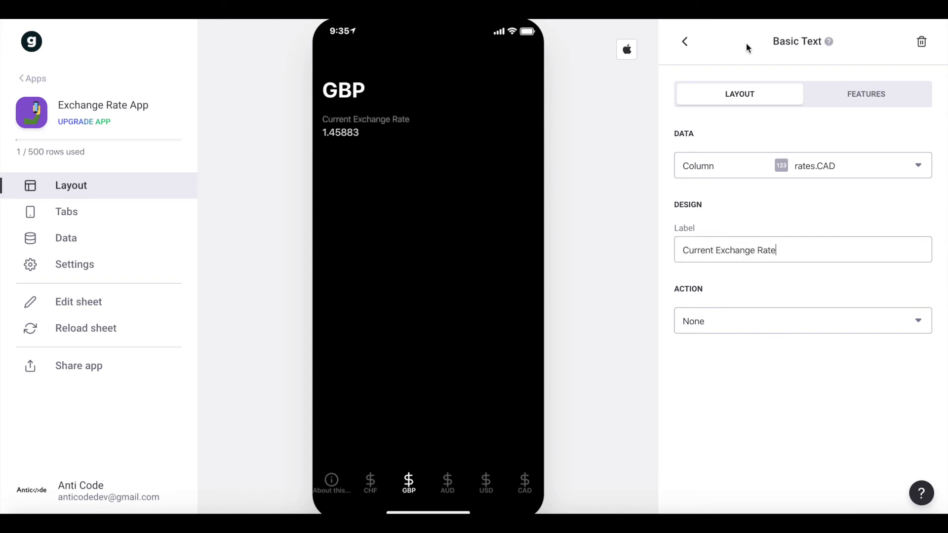
Add a Number Entry component linked to the Value column to the GBP tab
left_click(684, 42)
type("num")
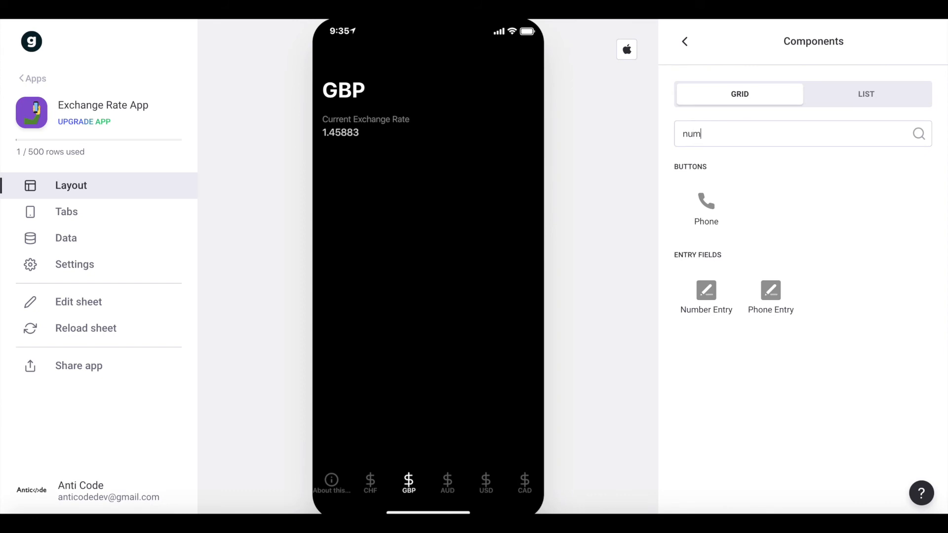
left_click(708, 299)
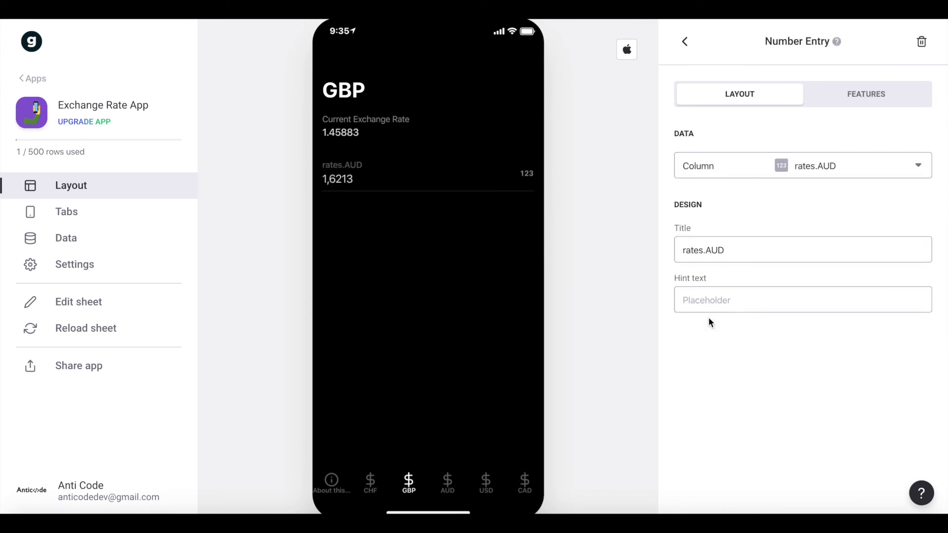
left_click(820, 177)
left_click(735, 444)
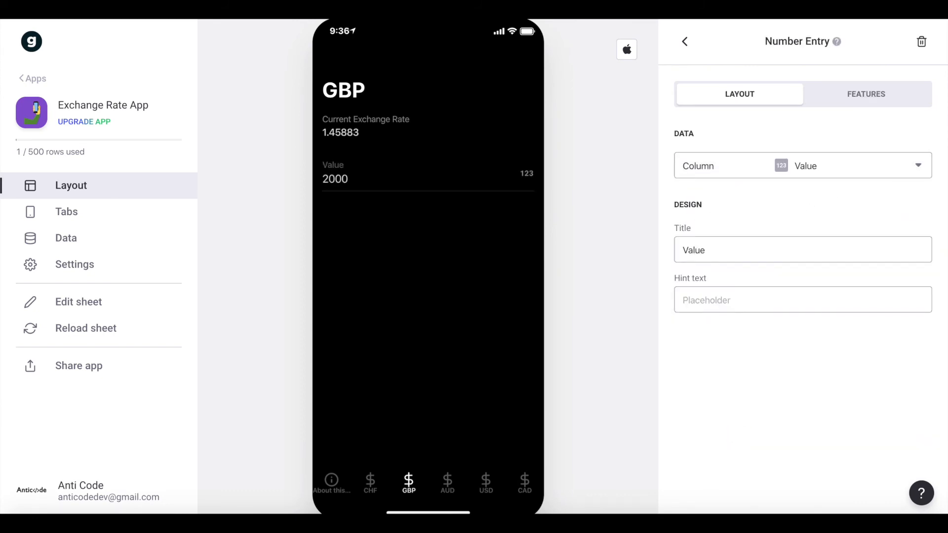
Add a Basic Text component showing the EUR/GBP column to the GBP tab and compare it with the CHF tab
left_click(685, 41)
left_click(916, 41)
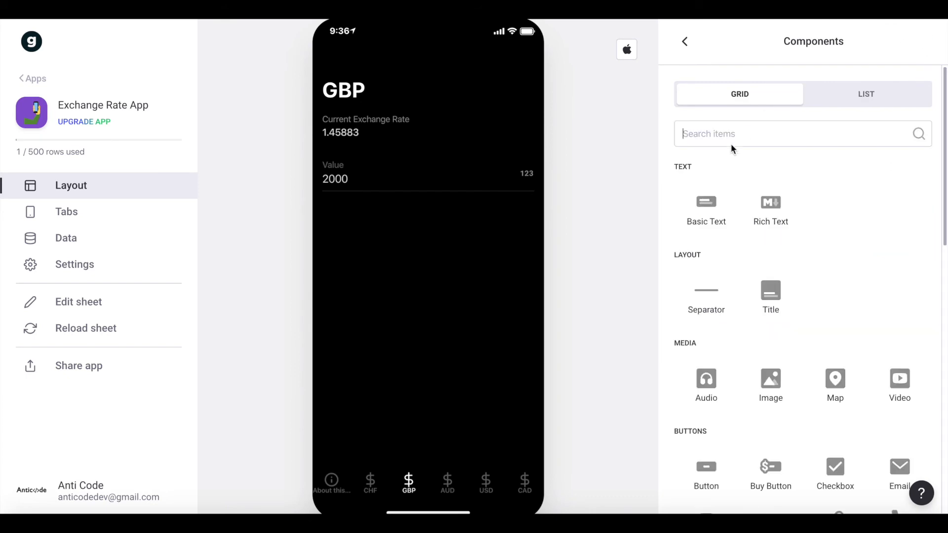
left_click(705, 197)
left_click(803, 175)
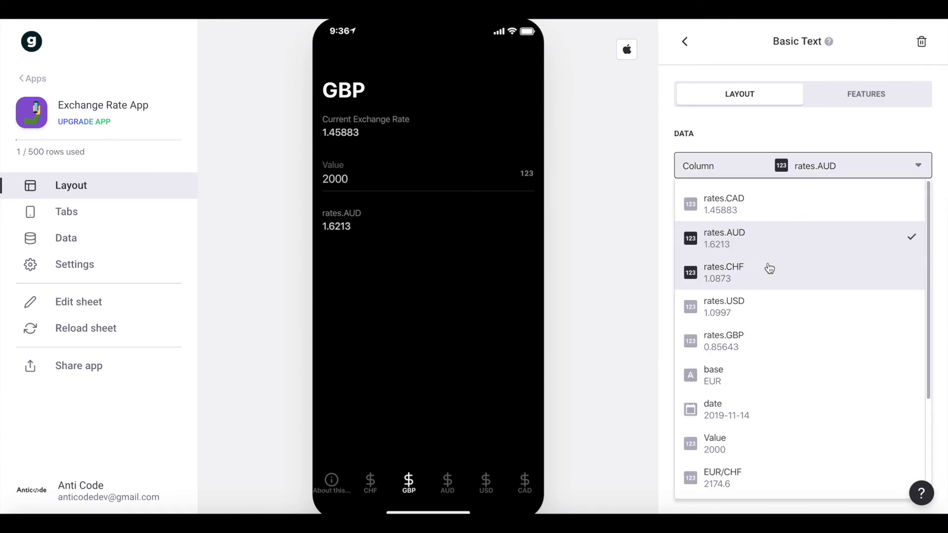
scroll(769, 268, "down", 1)
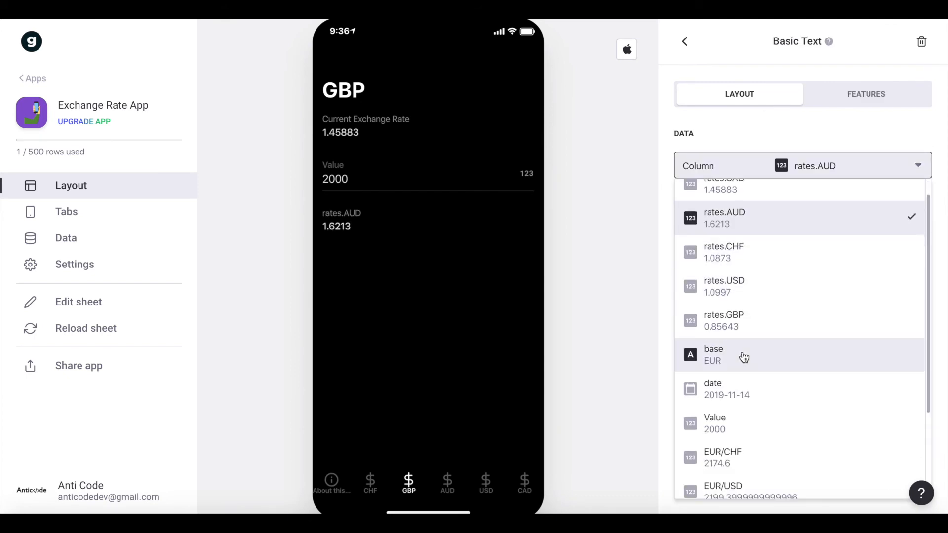
scroll(741, 365, "down", 3)
left_click(760, 404)
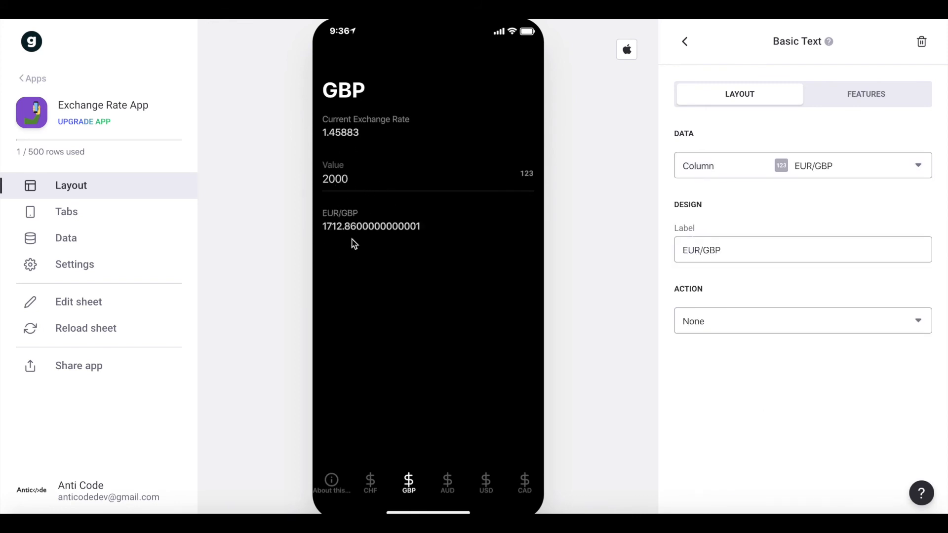
left_click(369, 483)
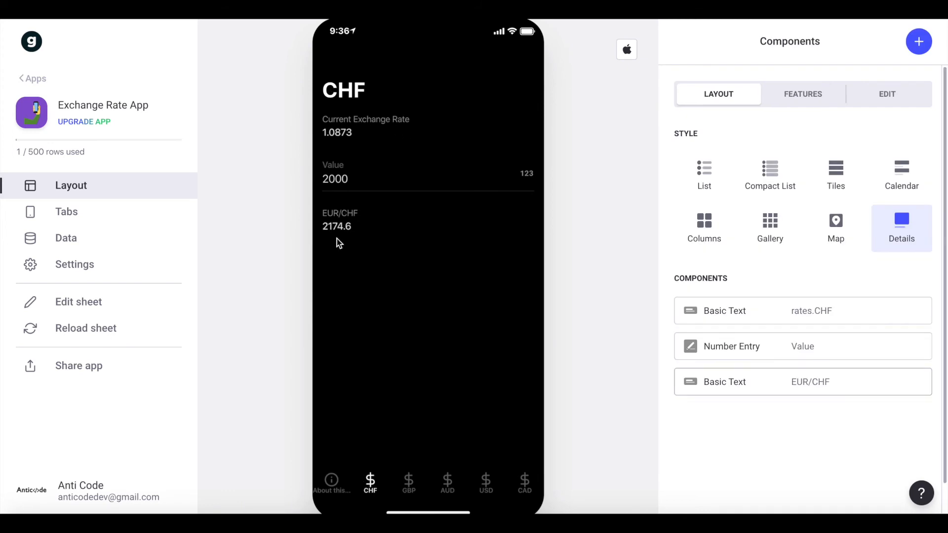
Switch the AUD tab to the Details style and delete all of its default components
left_click(446, 488)
scroll(883, 357, "down", 3)
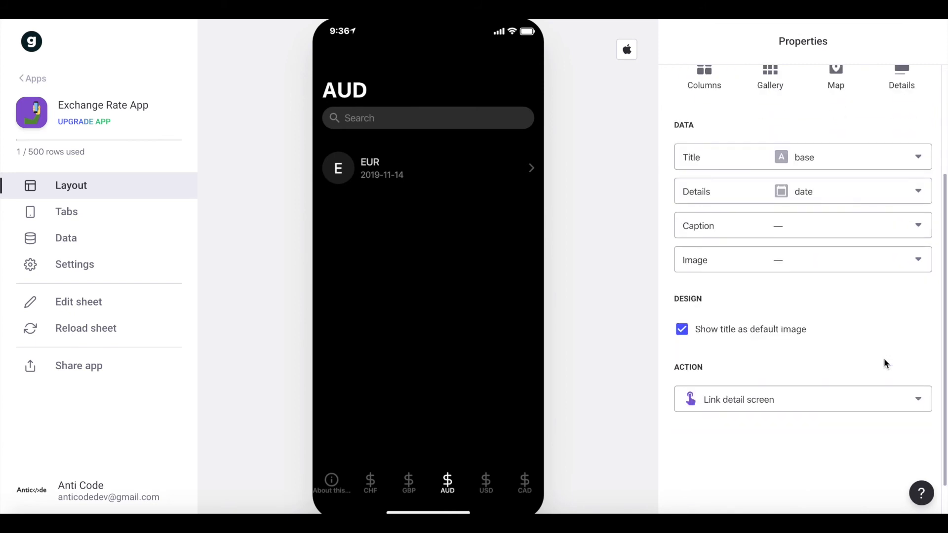
scroll(885, 343, "up", 3)
left_click(901, 222)
left_click(918, 310)
left_click(918, 310)
left_click(918, 310)
left_click(918, 310)
left_click(918, 310)
left_click(918, 310)
left_click(918, 311)
left_click(918, 311)
left_click(918, 310)
left_click(918, 310)
left_click(918, 311)
left_click(918, 310)
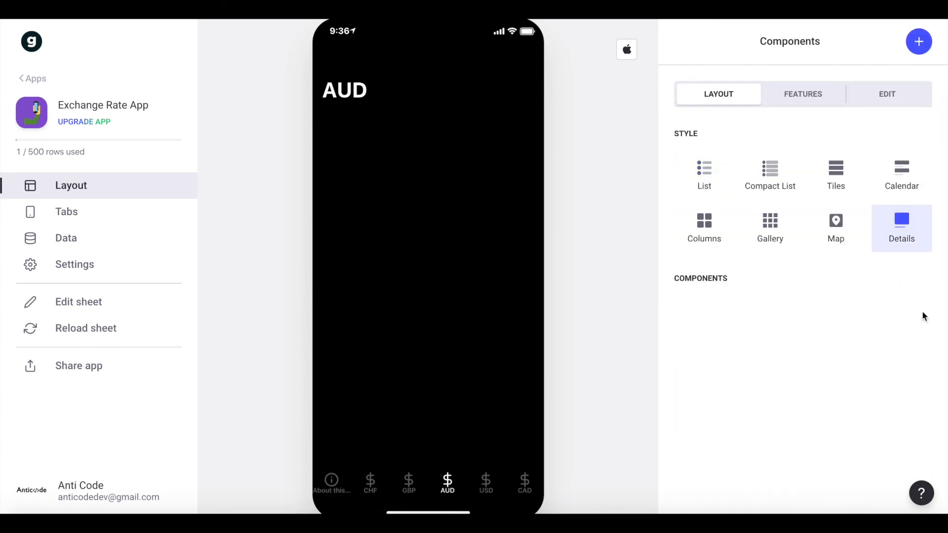
Add a Basic Text component labelled "Current Exchange Rate" to the AUD tab
left_click(919, 42)
left_click(743, 217)
left_click(921, 41)
left_click(918, 41)
left_click(700, 195)
left_click(709, 227)
type("Current Exchange Ra")
type("te")
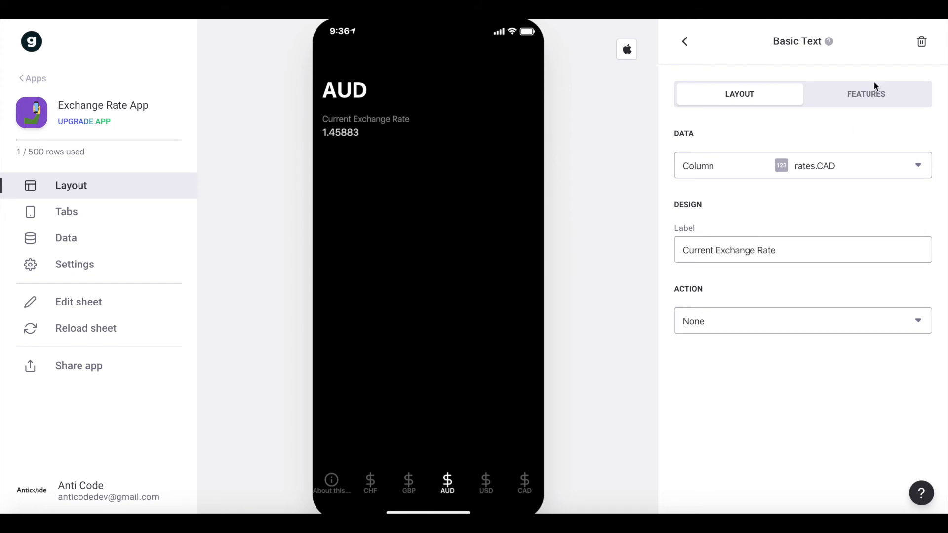
Add a Number Entry component to the AUD tab and link it to the Value column
left_click(684, 42)
left_click(918, 41)
type("nu")
left_click(782, 283)
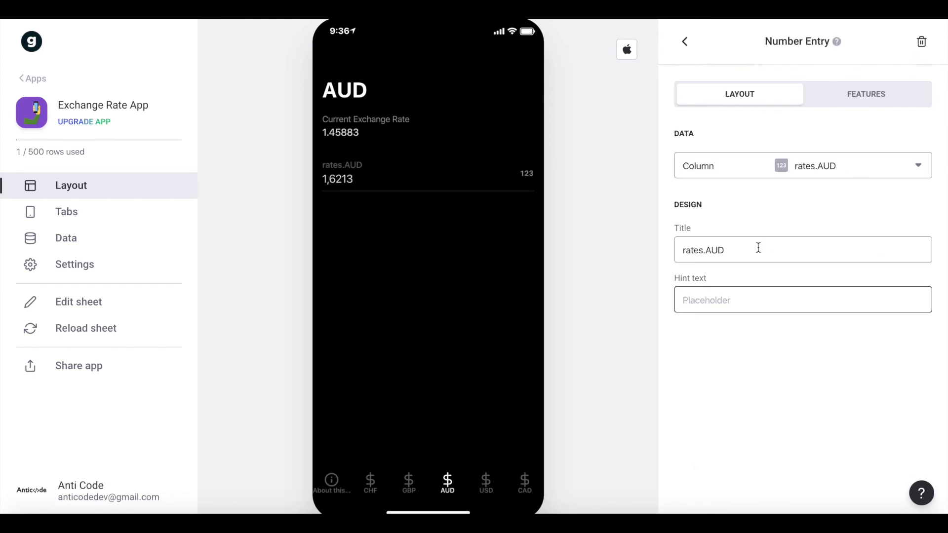
left_click(804, 171)
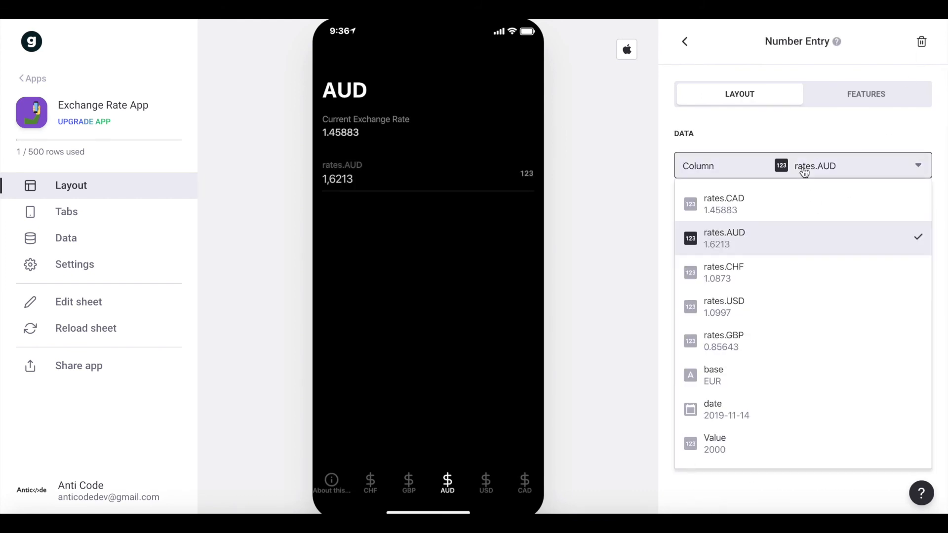
left_click(735, 418)
left_click(790, 168)
left_click(762, 443)
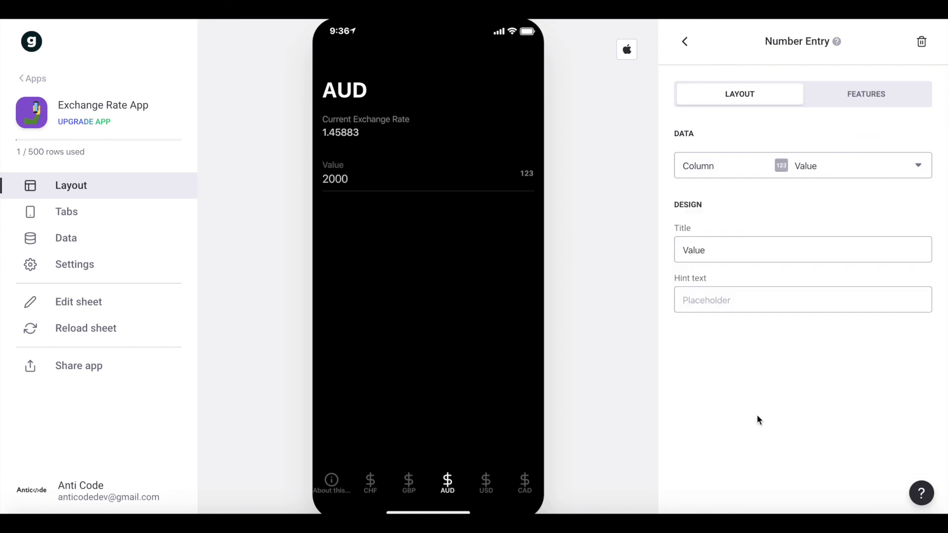
Add a Basic Text component showing the EUR/AUD column to the AUD tab
left_click(685, 42)
left_click(918, 41)
type("b")
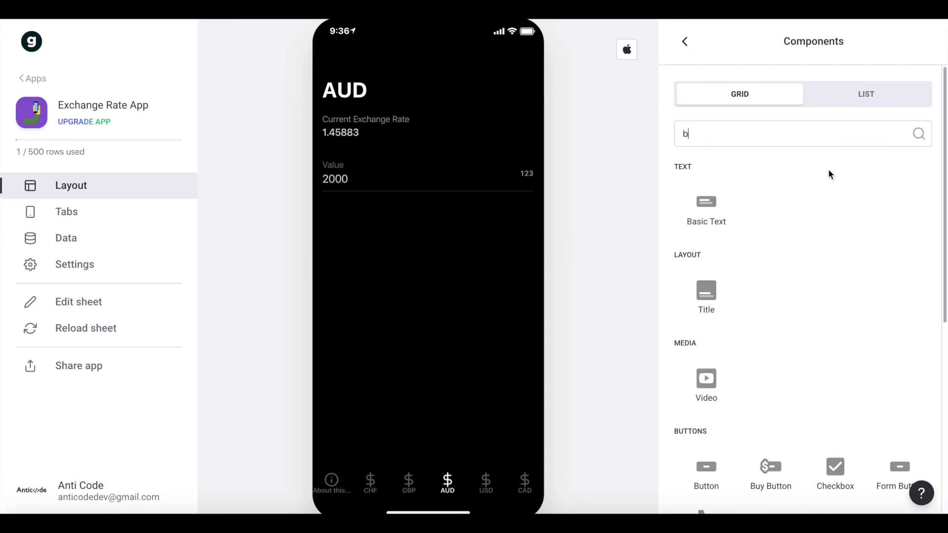
left_click(704, 206)
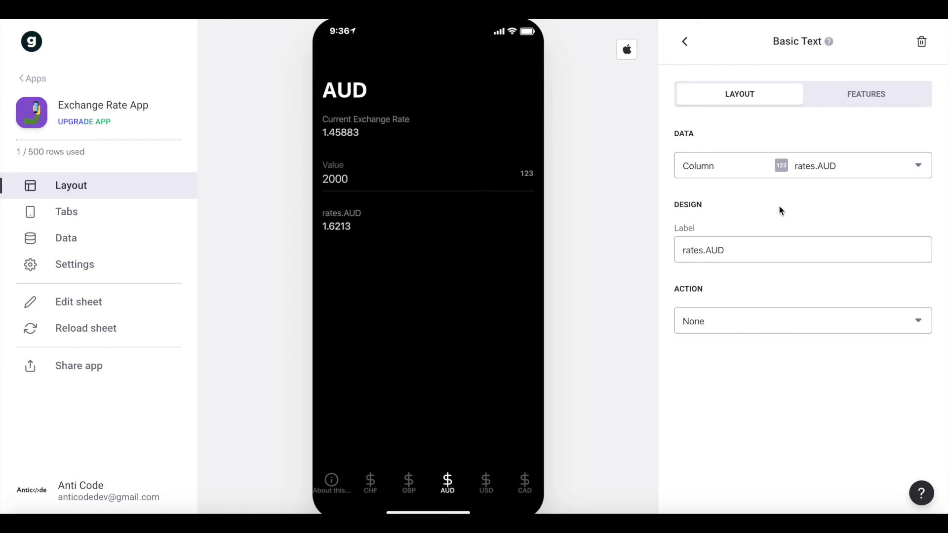
left_click(796, 170)
scroll(798, 354, "down", 3)
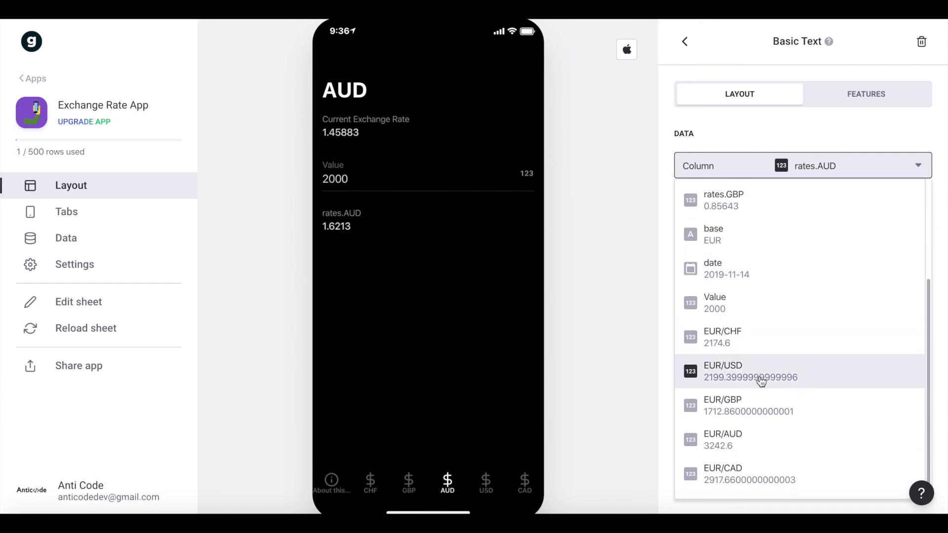
left_click(782, 450)
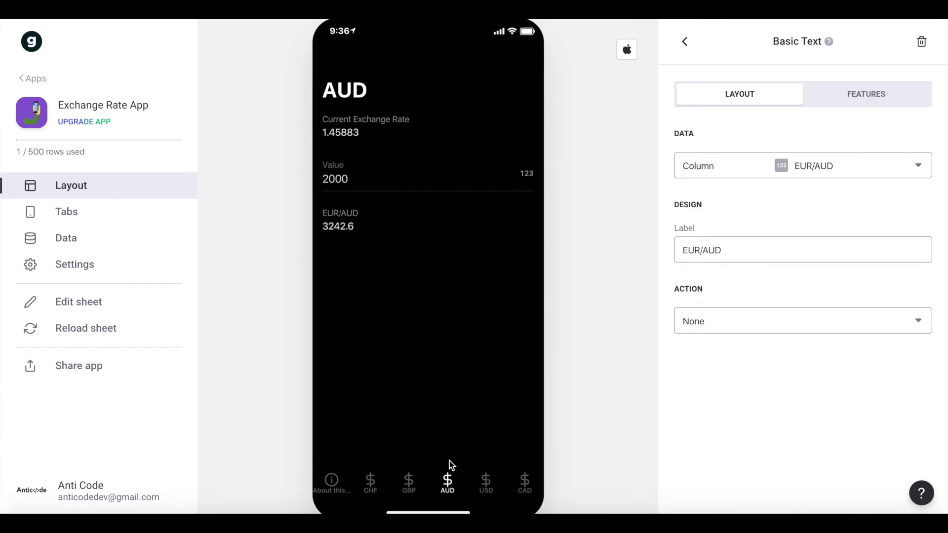
Switch the USD tab to the Details style and delete all of its default components
left_click(486, 486)
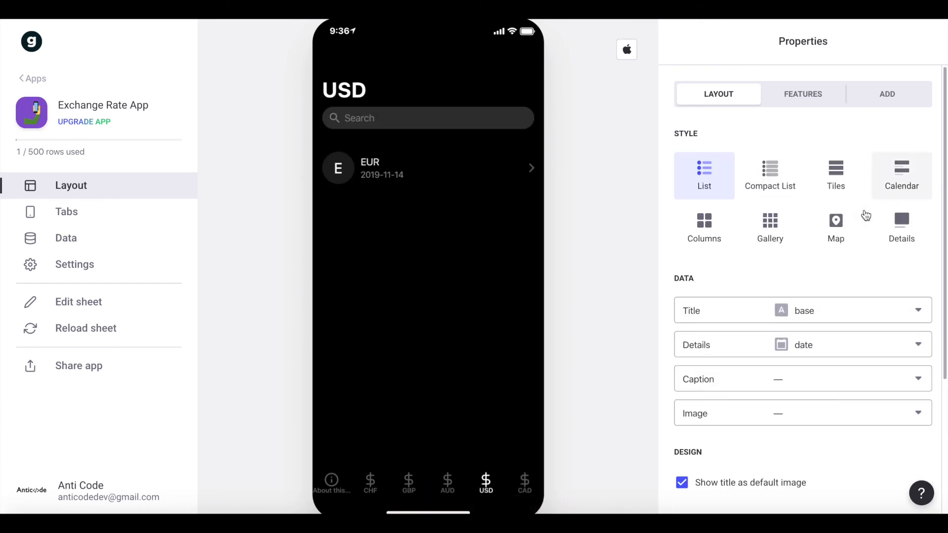
left_click(900, 224)
left_click(918, 311)
left_click(918, 311)
left_click(918, 311)
left_click(918, 310)
left_click(918, 311)
left_click(918, 311)
left_click(918, 311)
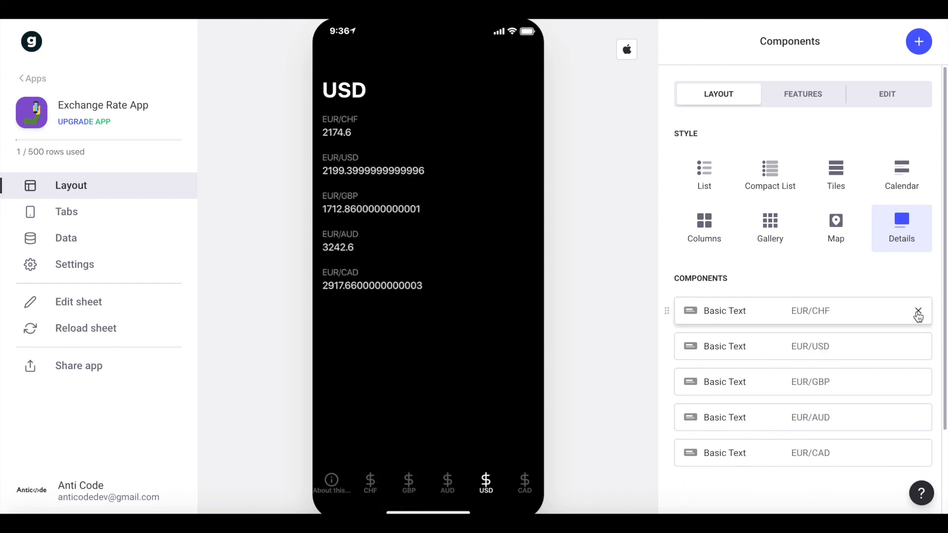
left_click(917, 311)
left_click(918, 311)
left_click(918, 311)
left_click(918, 311)
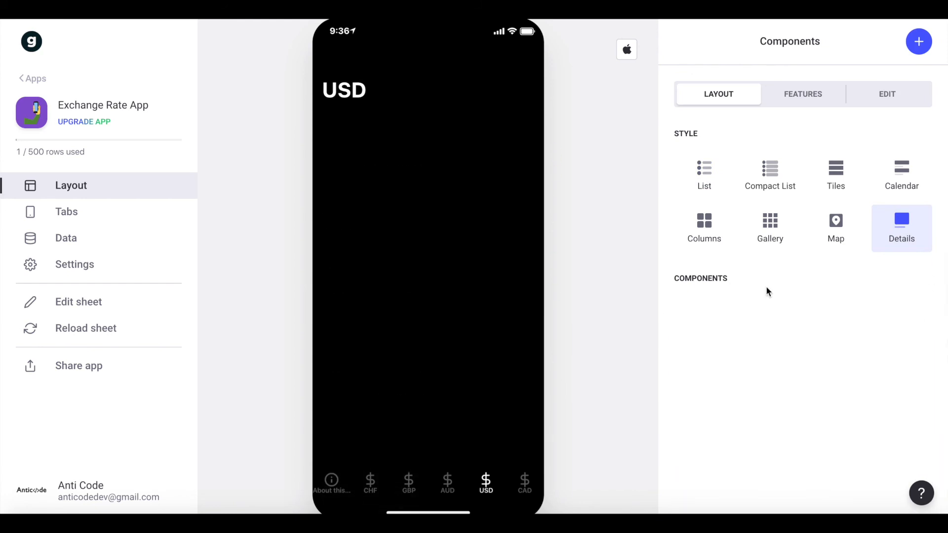
Add a Basic Text component labelled "Current Exchange Rate" to the USD tab and link it to the rates.USD column
left_click(917, 49)
left_click(706, 204)
triple_click(724, 247)
type("Curre")
key("BackSpace")
type("rent Exchange Rate")
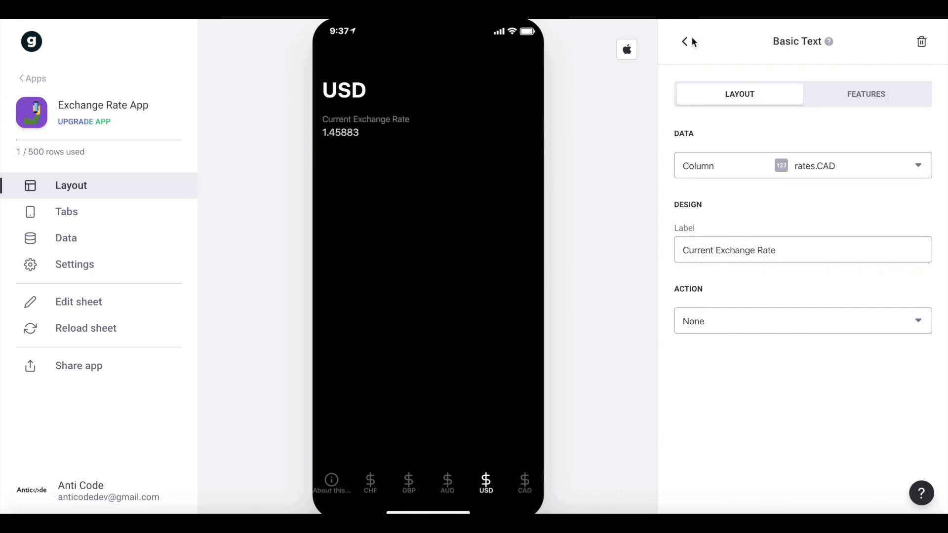
left_click(745, 174)
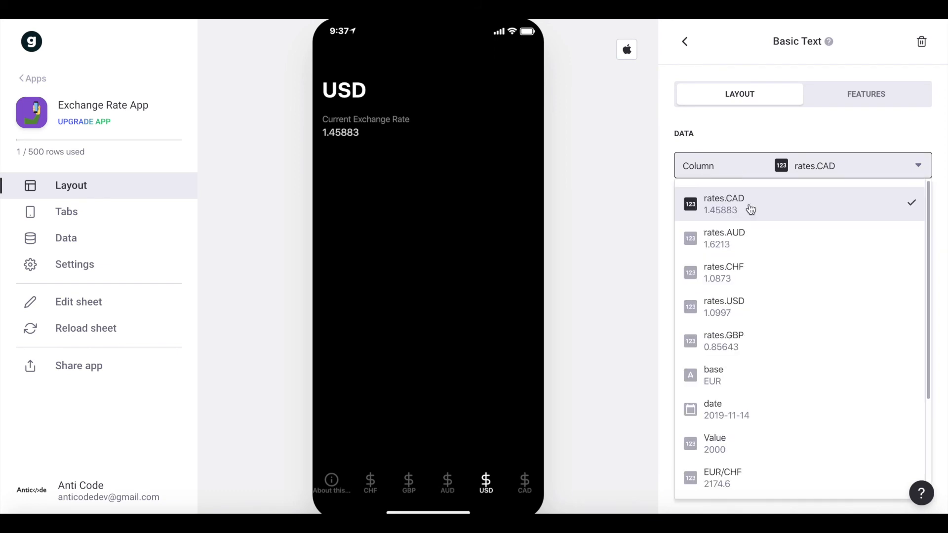
left_click(747, 306)
left_click(686, 43)
Add a Number Entry component to the USD tab and link it to the Value column
left_click(928, 44)
type("nu")
left_click(705, 292)
left_click(768, 174)
left_click(729, 451)
left_click(683, 39)
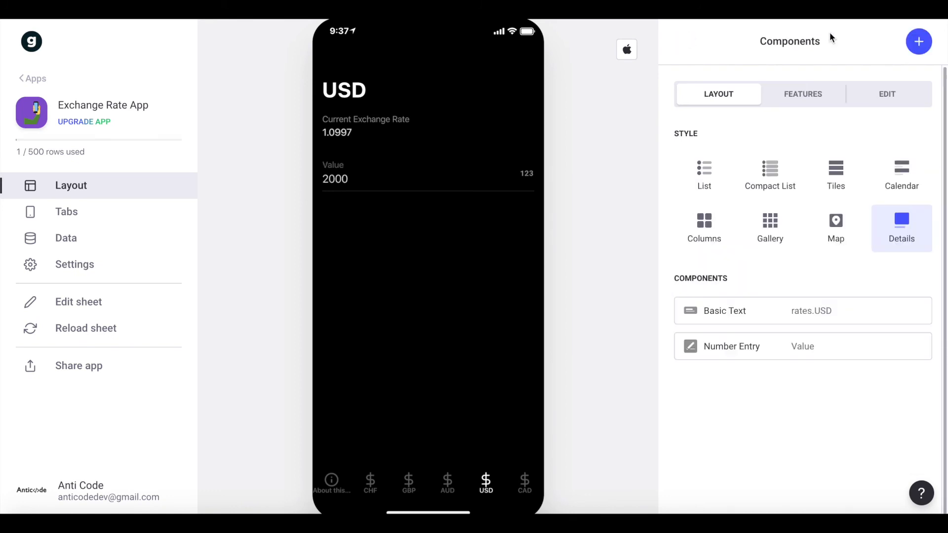
Add a Basic Text component showing the EUR/USD column to the USD tab
left_click(916, 41)
left_click(703, 212)
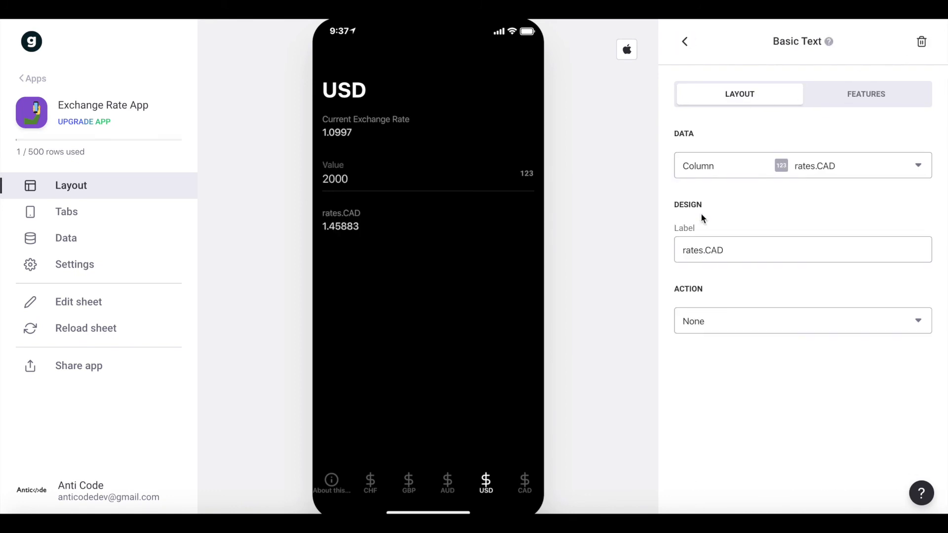
left_click(775, 167)
scroll(746, 322, "down", 1)
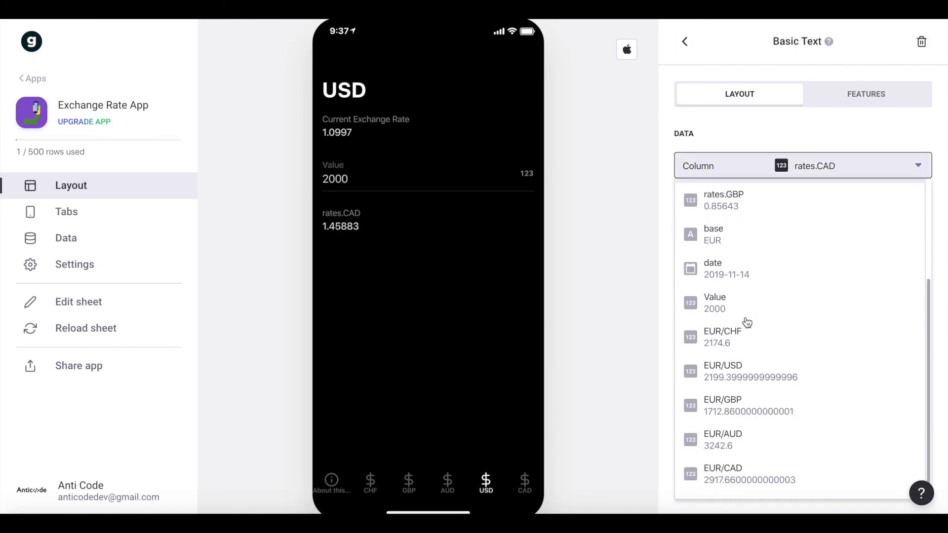
left_click(762, 377)
left_click(686, 40)
Switch the CAD tab to the Details style and delete all of its default components
left_click(532, 486)
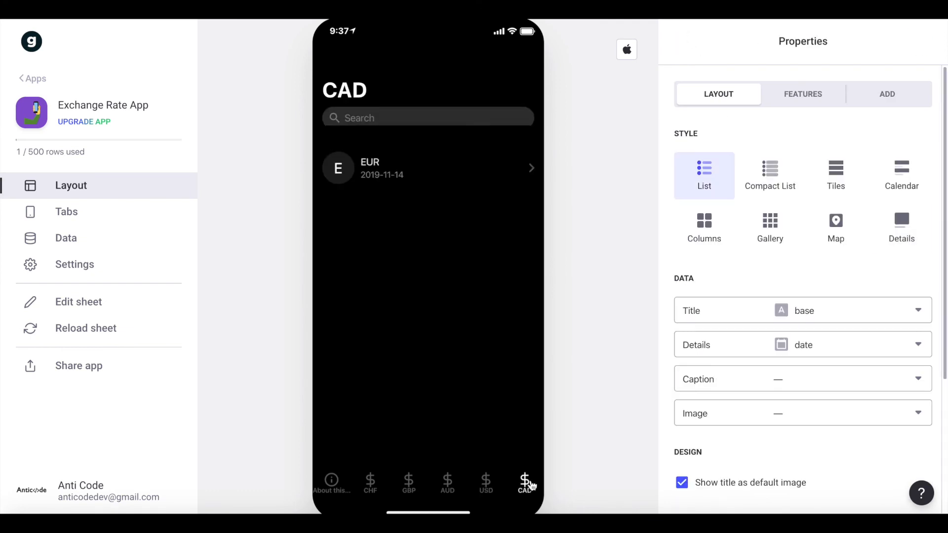
left_click(898, 231)
double_click(919, 312)
left_click(919, 312)
double_click(918, 312)
double_click(919, 312)
left_click(919, 312)
double_click(919, 312)
left_click(919, 312)
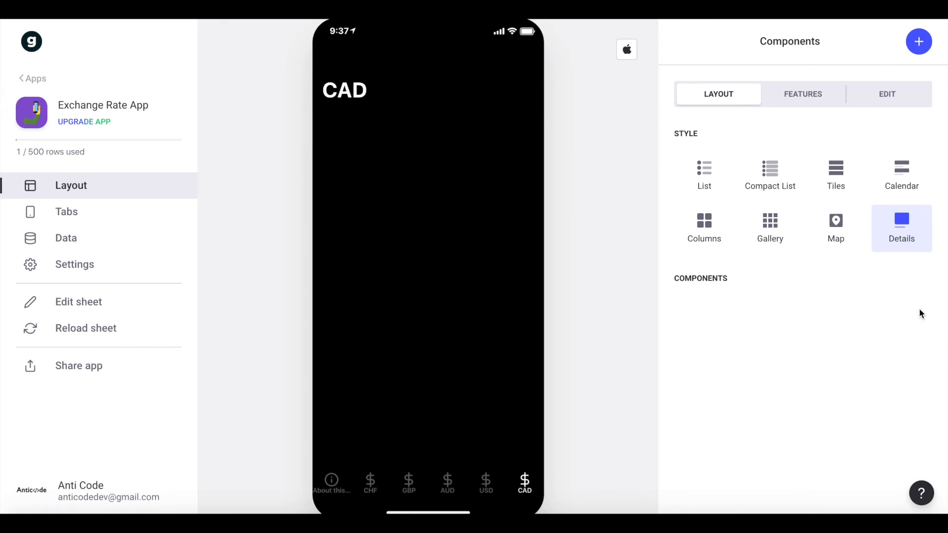
Add a Basic Text component for rates.CAD labelled "Current Exchange Rate" to the CAD tab
left_click(914, 34)
left_click(705, 203)
triple_click(715, 247)
type("C")
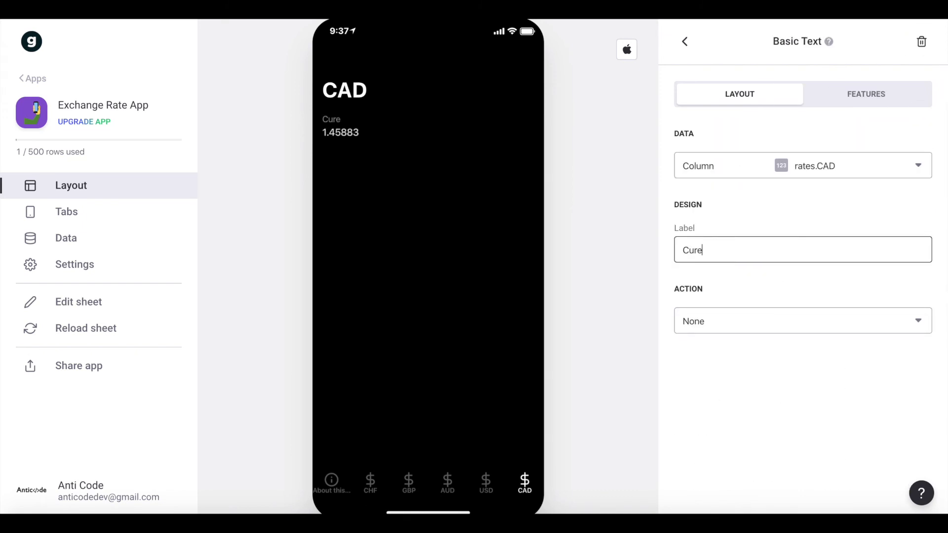
type("urrent Exchan")
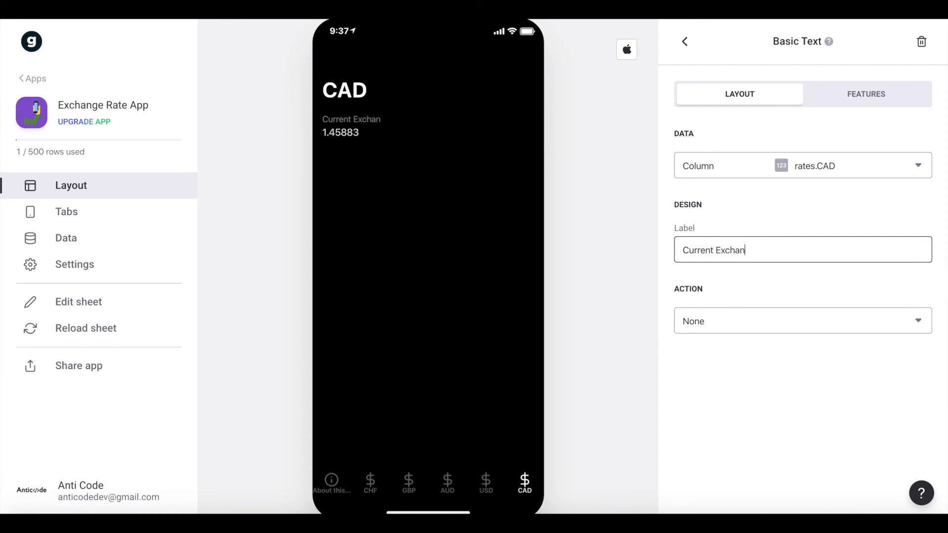
type("ge Rate")
left_click(685, 41)
Add a Number Entry component to the CAD tab and link it to the Value column
left_click(920, 41)
type("nu")
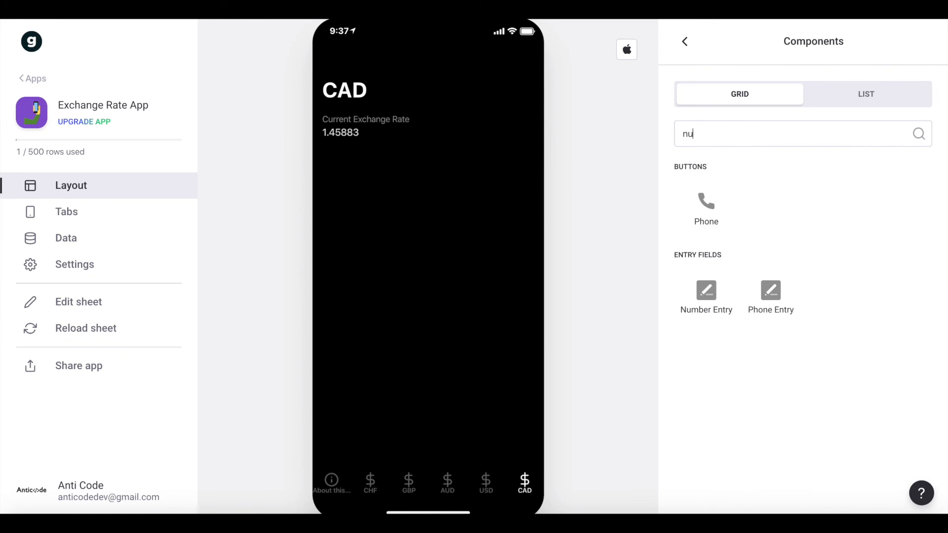
left_click(732, 273)
left_click(783, 163)
left_click(738, 450)
left_click(684, 41)
Add a Basic Text component showing the EUR/CAD column to the CAD tab
left_click(921, 41)
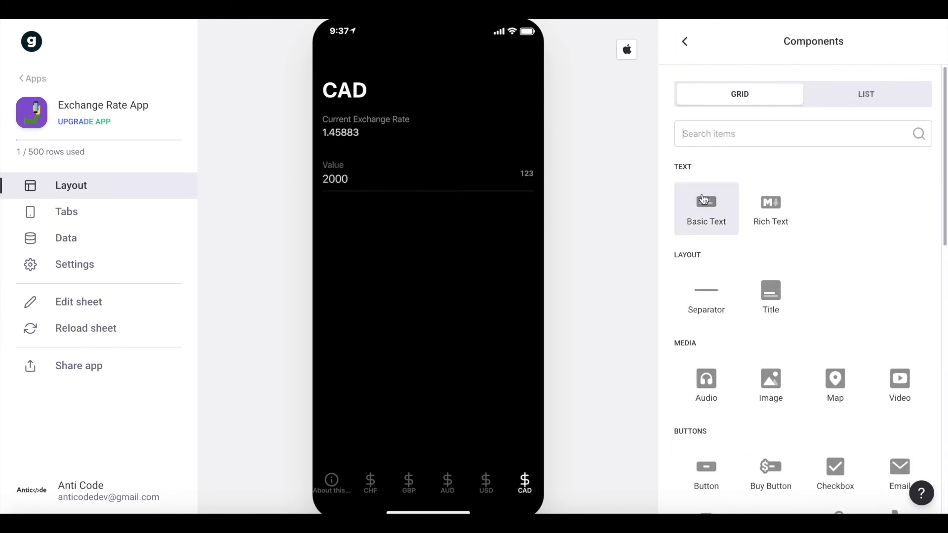
left_click(705, 202)
left_click(750, 166)
scroll(735, 326, "down", 3)
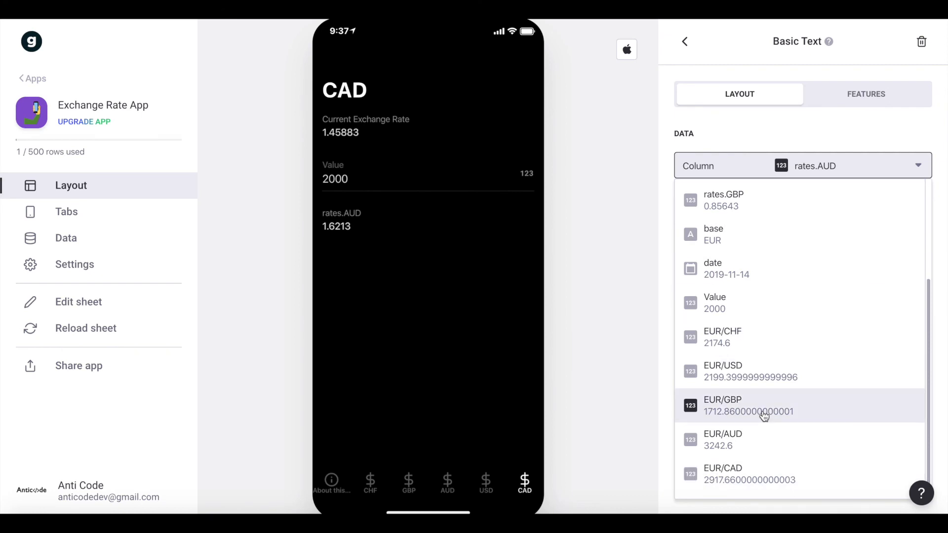
left_click(760, 469)
left_click(684, 41)
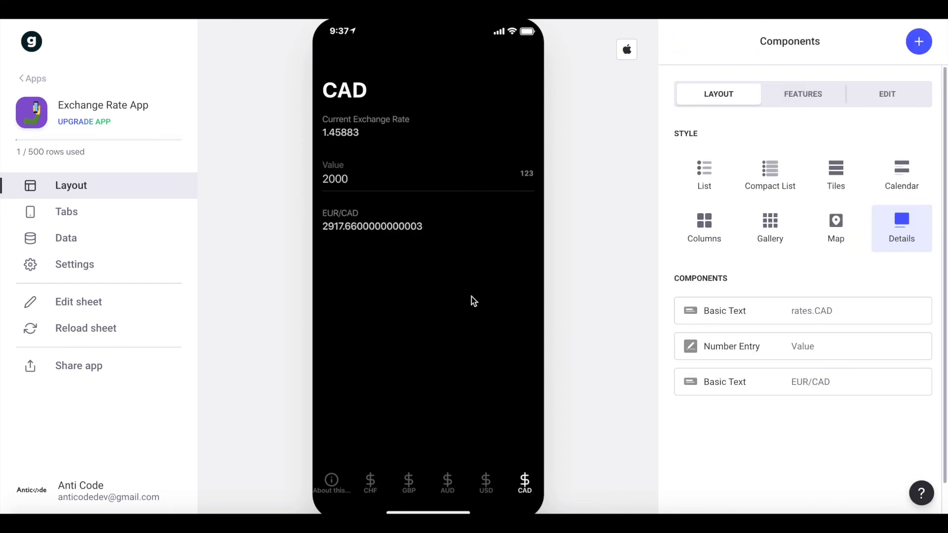
Review the finished CHF, GBP, AUD, USD and CAD tabs one after another in the app preview
left_click(371, 487)
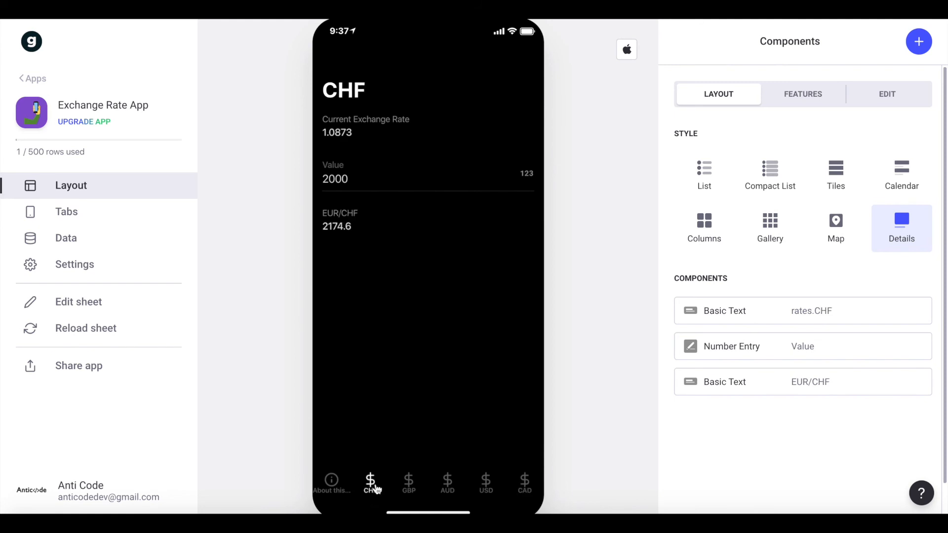
left_click(407, 488)
left_click(449, 489)
left_click(485, 489)
left_click(523, 488)
Set the Value entry on the CAD tab to 3000 in the app preview
left_click(351, 182)
double_click(351, 181)
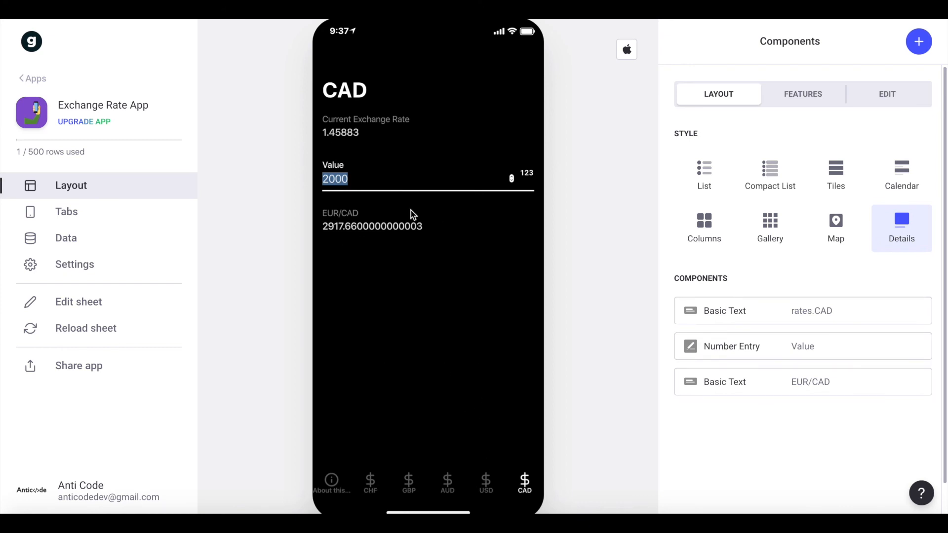
type("3000")
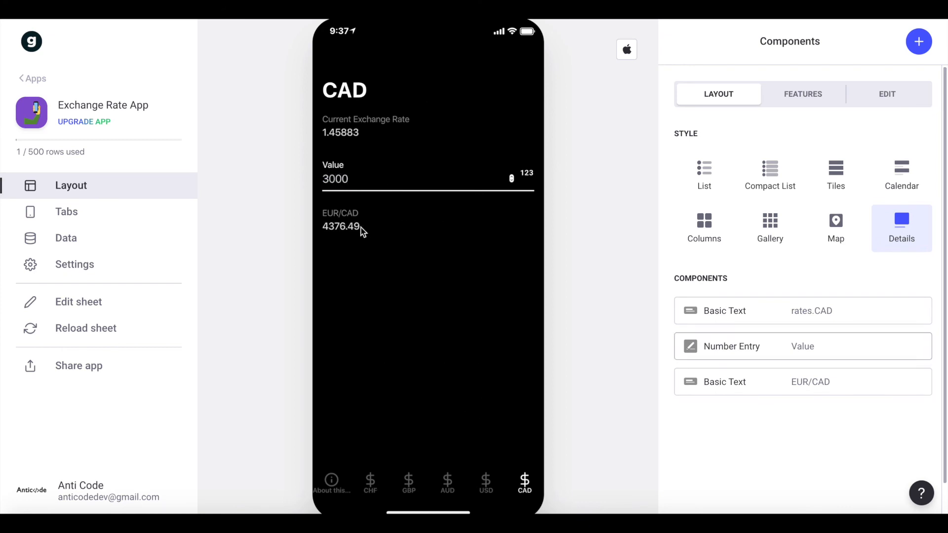
left_click(433, 411)
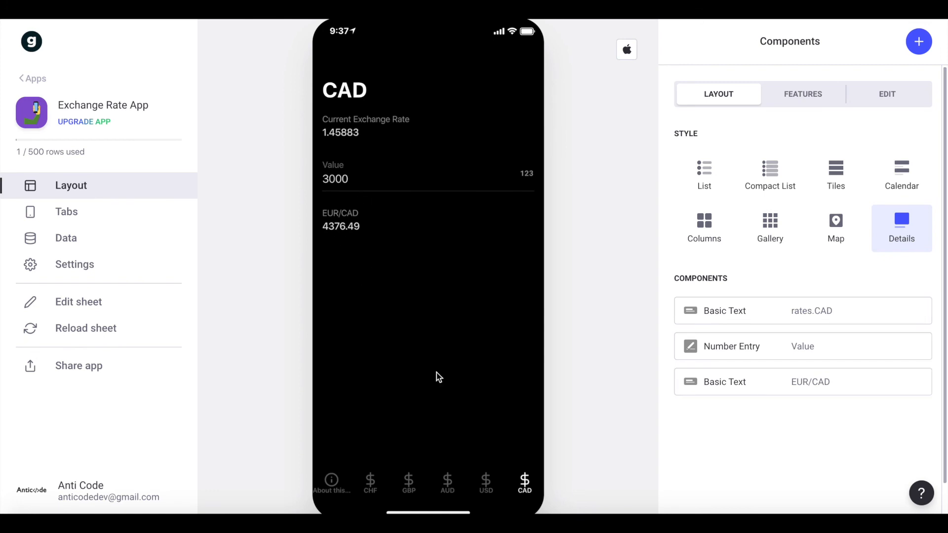
Check the converted amounts on the USD, AUD, GBP and CHF tabs for the new value
left_click(483, 482)
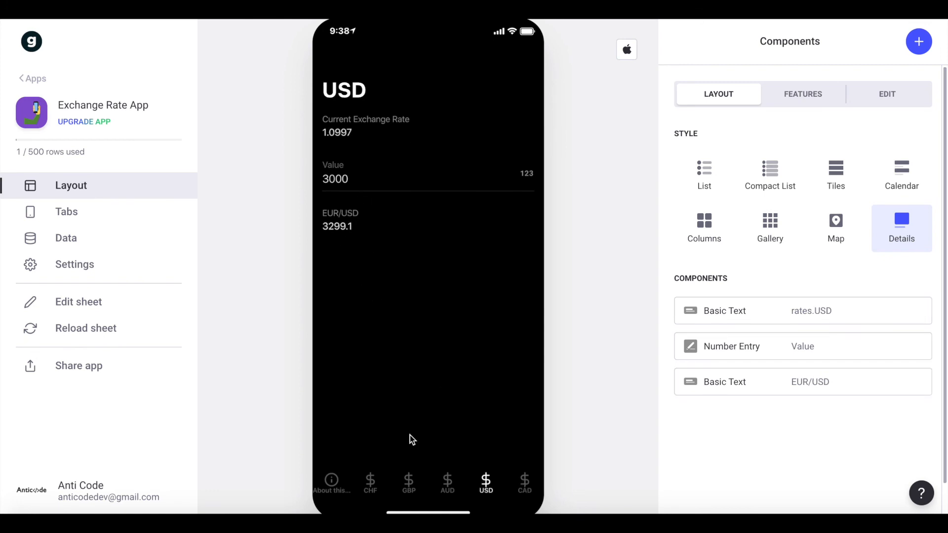
left_click(446, 484)
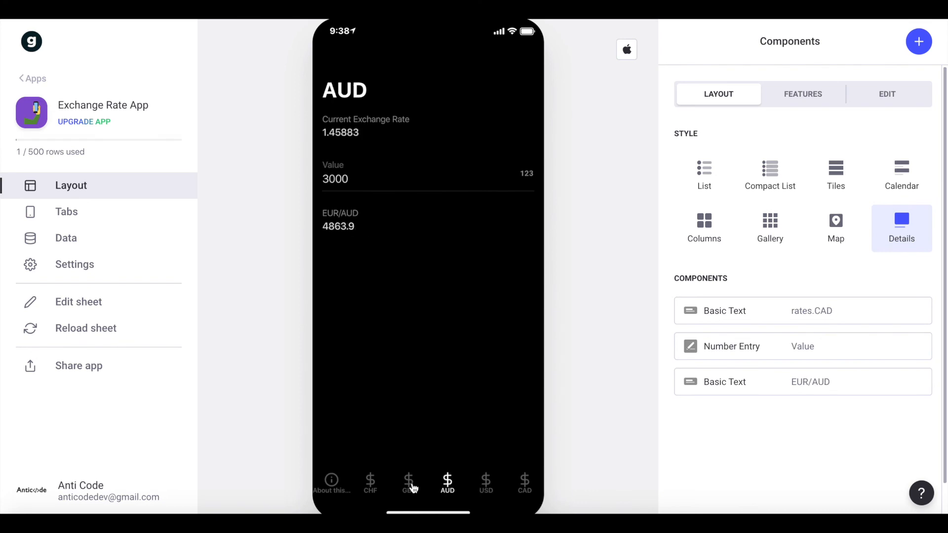
left_click(412, 487)
left_click(368, 486)
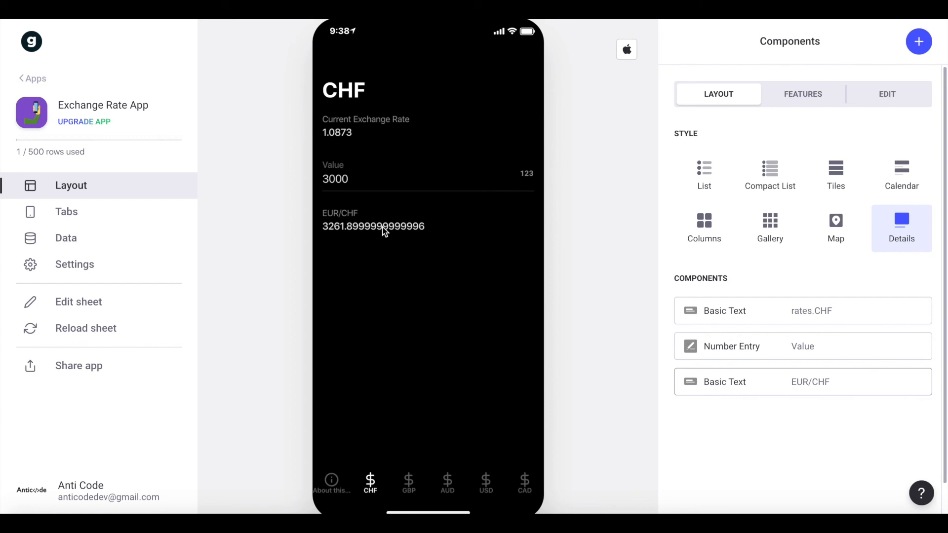
Open the settings of the About this App tab and shorten its label
left_click(322, 494)
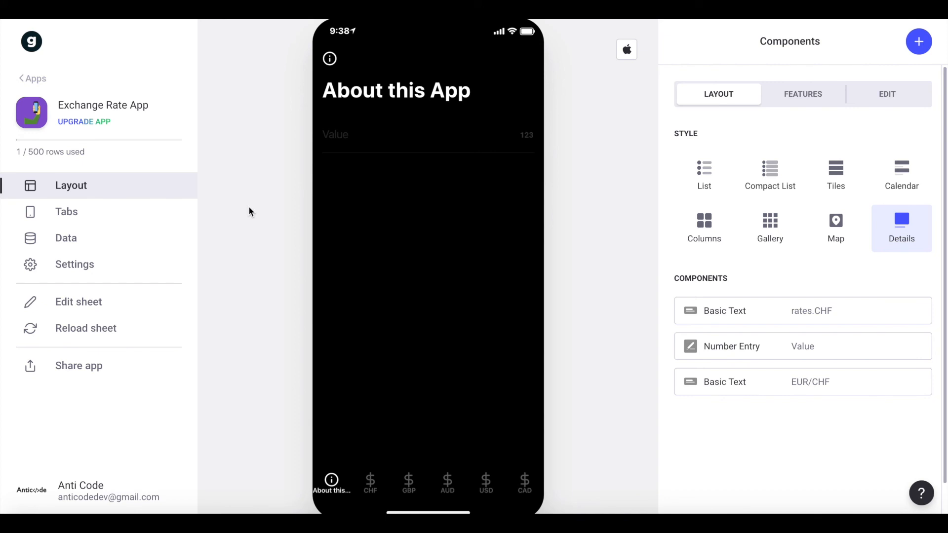
left_click(55, 211)
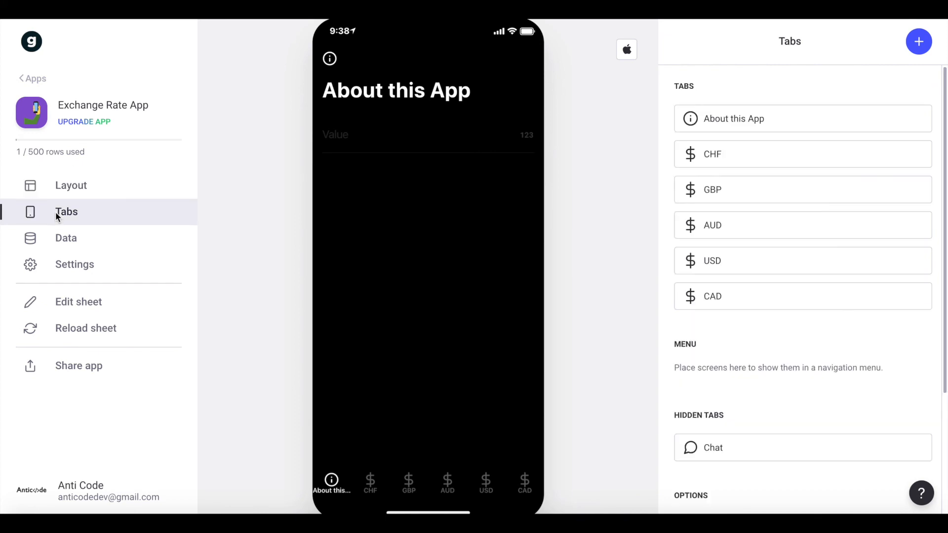
left_click(758, 118)
left_click(779, 108)
left_click_drag(779, 109, 707, 109)
key("BackSpace")
left_click(690, 215)
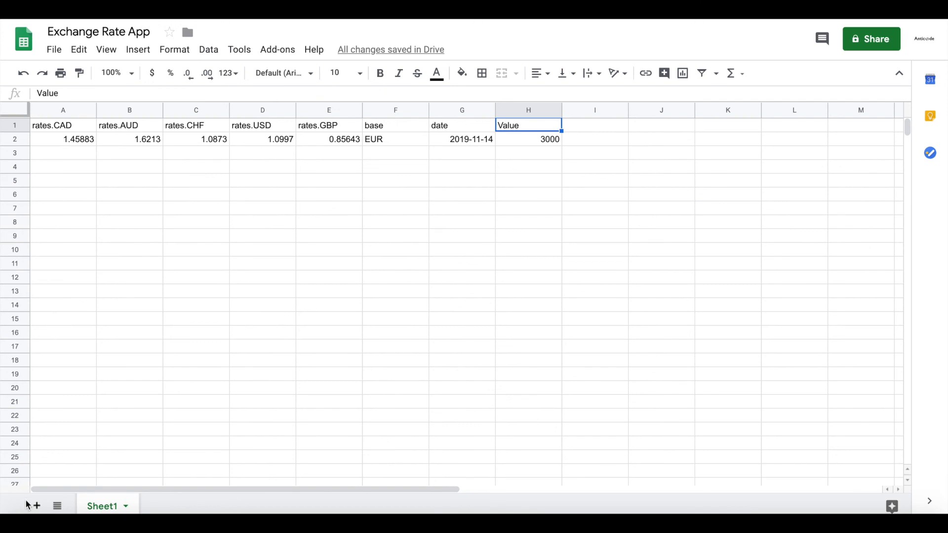
Switch to the Exchange Rate App spreadsheet in Google Sheets and add a new sheet named "About"
left_click(36, 505)
double_click(163, 506)
type("About")
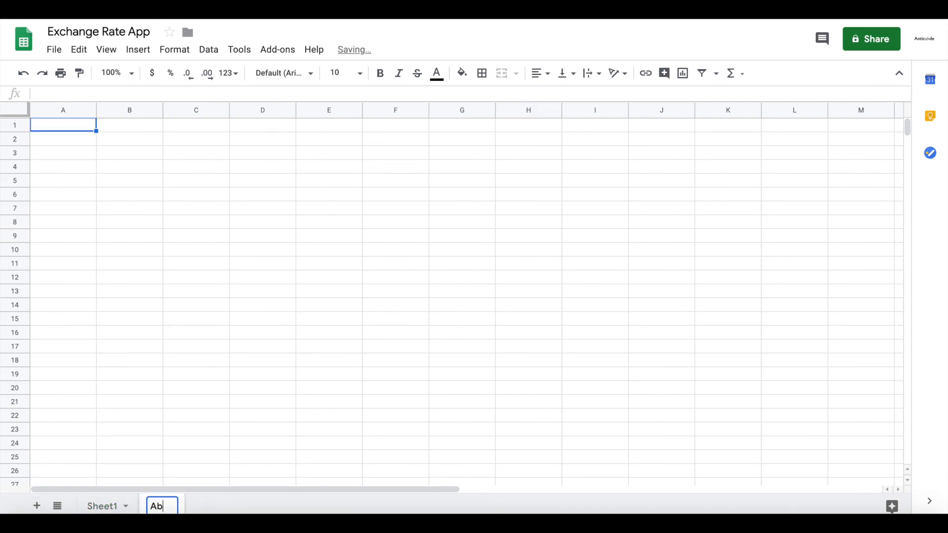
left_click(84, 145)
Enter the column headers Title, Text and Image in cells A1 to C1 of the About sheet
double_click(82, 125)
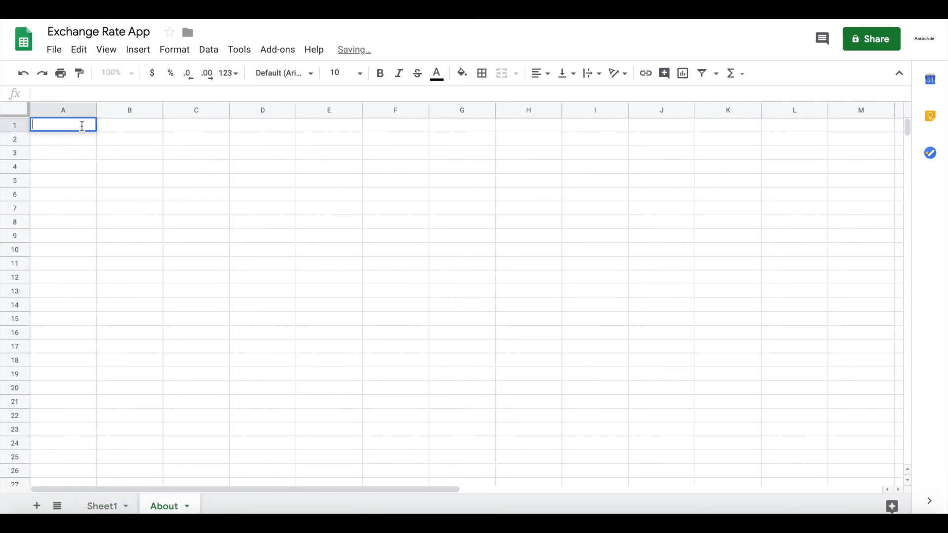
type("WelTite")
key("Return")
key("Up")
key("Right")
type("Text")
key("Return")
key("Up")
key("Right")
type("Image")
key("Return")
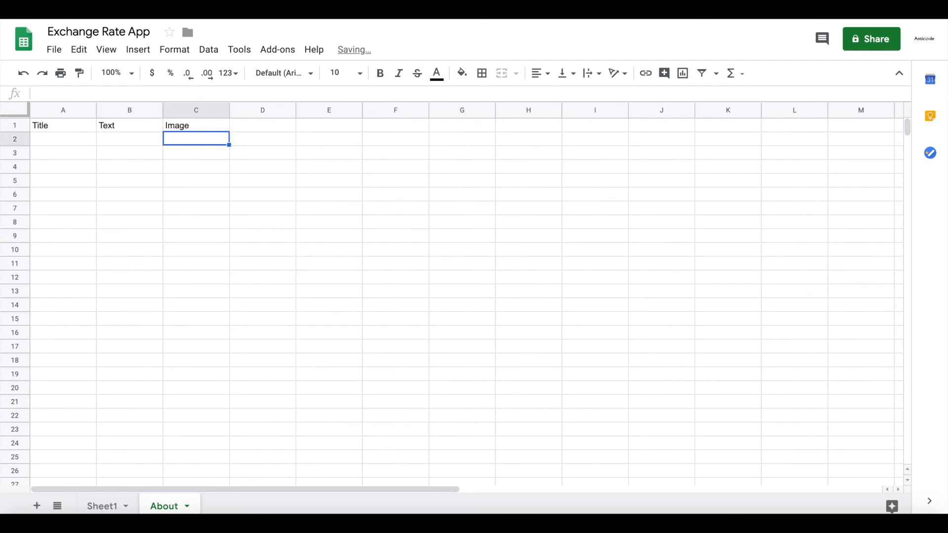
Enter "Exchange Rate App" in cell A2 under the Title header
left_click(45, 140)
type("Wel")
key("BackSpace")
key("BackSpace")
key("BackSpace")
type("Exc")
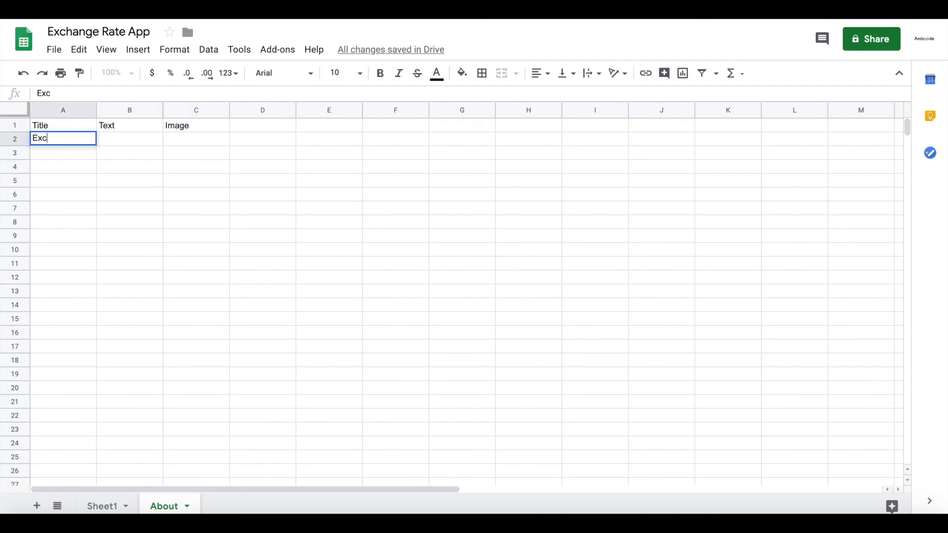
type("hange Rate App")
key("Return")
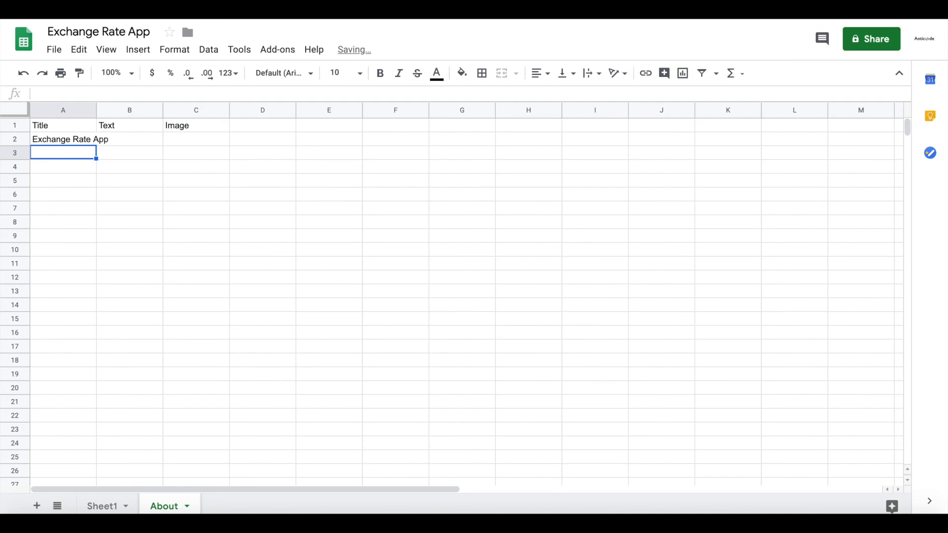
Enter "Welcome to the exchange rate app" in cell B2 under the Text header
key("Up")
key("Right")
type("Welcome to the e")
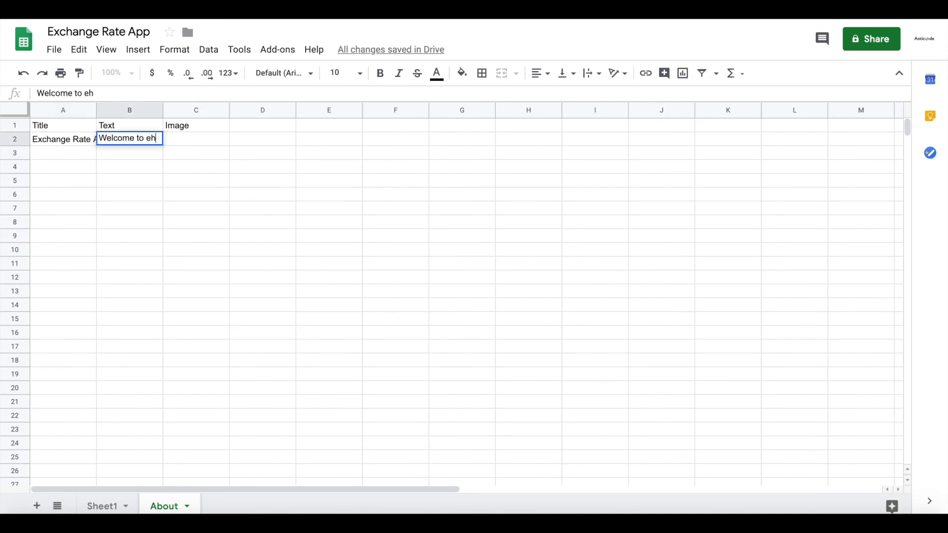
type("xchange rate app")
key("Return")
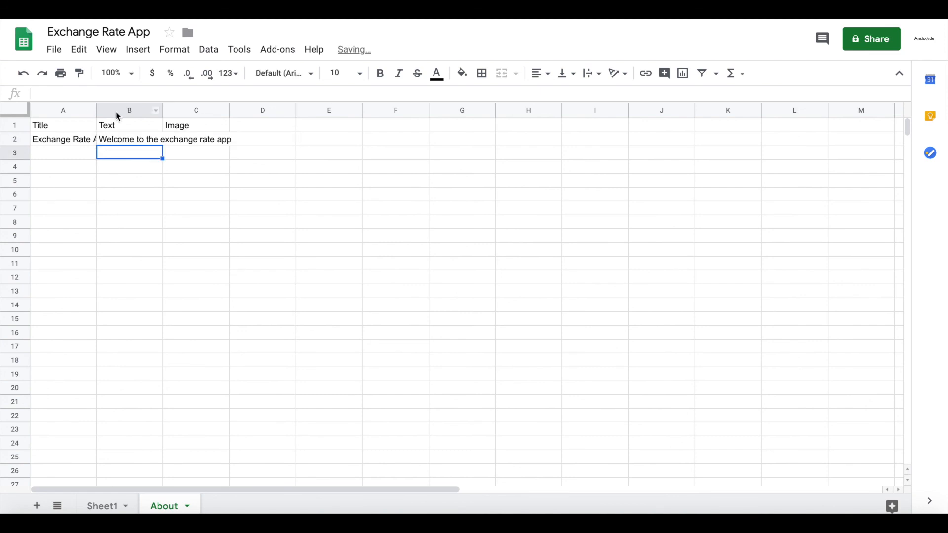
left_click(159, 110)
type("https://api.exchangeratesapi.io/latest")
key("super+z")
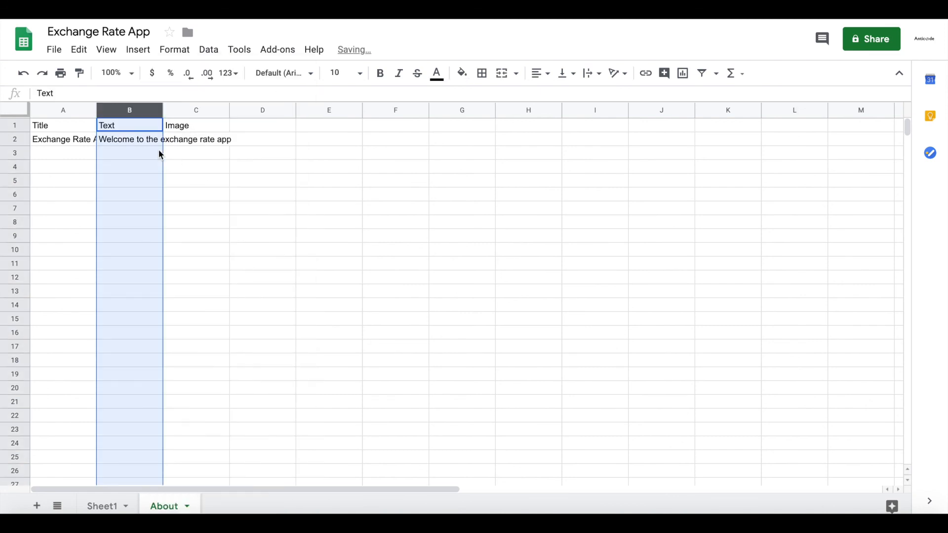
left_click(159, 167)
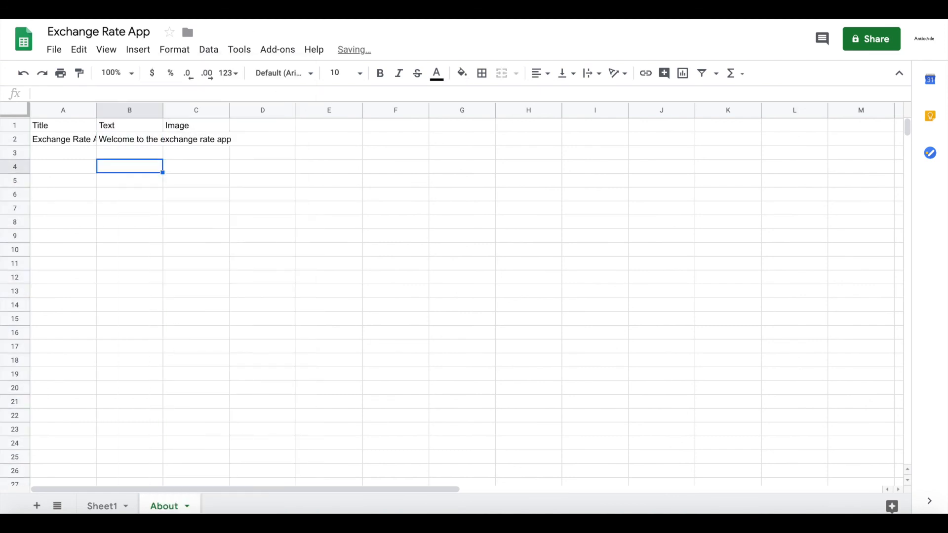
Switch to Glide, reload the sheet data and add a new tab labelled "About"
key("ctrl+Tab")
left_click(103, 330)
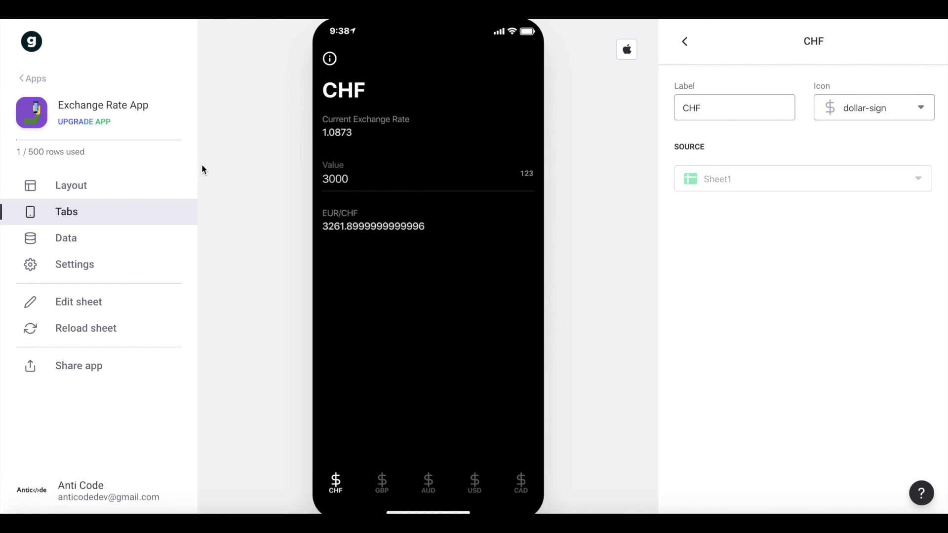
left_click(685, 41)
left_click(919, 41)
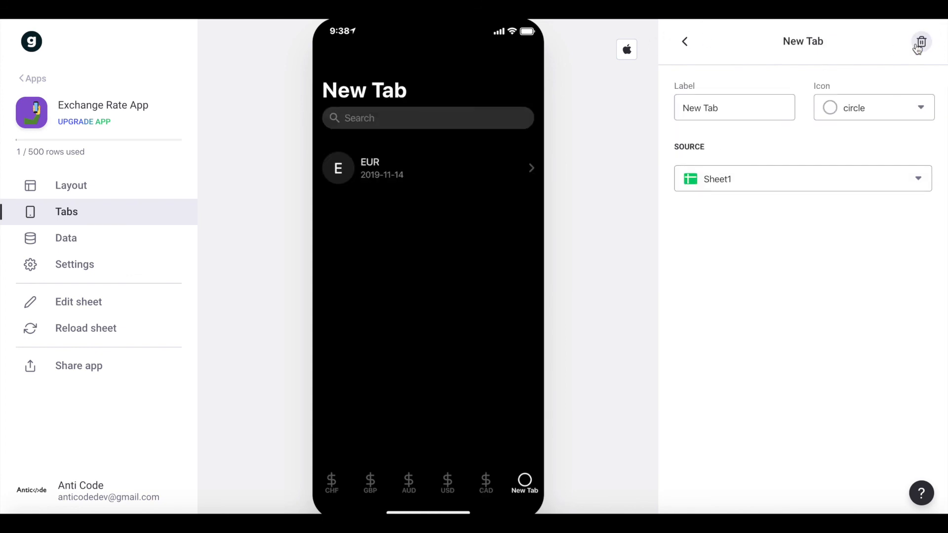
triple_click(739, 104)
type("About")
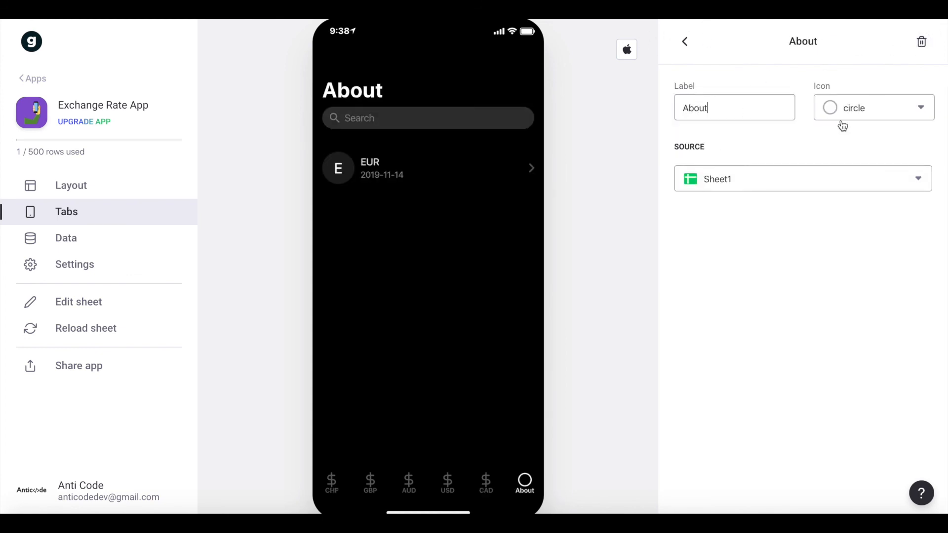
Set the new About tab's icon to info and its source to the About sheet
left_click(872, 114)
type("inf")
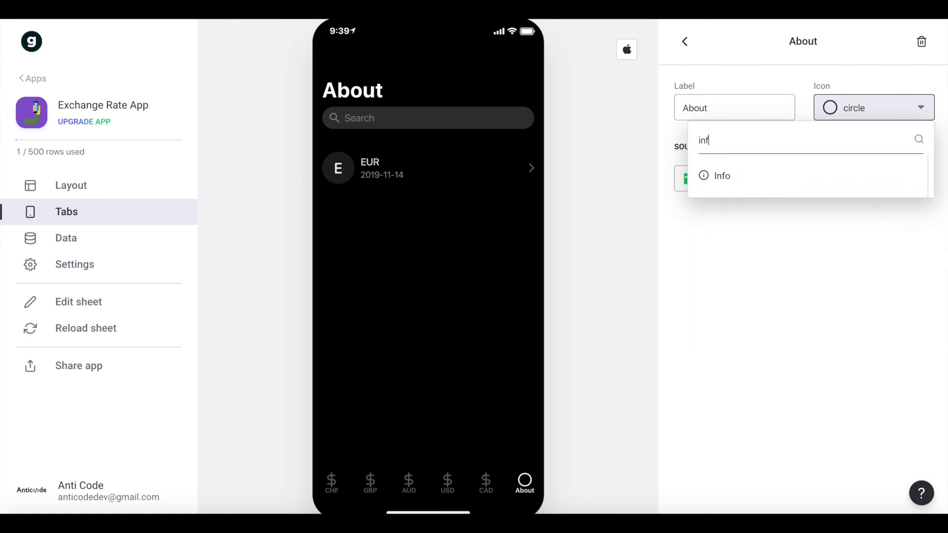
left_click(721, 176)
left_click(724, 182)
left_click(703, 240)
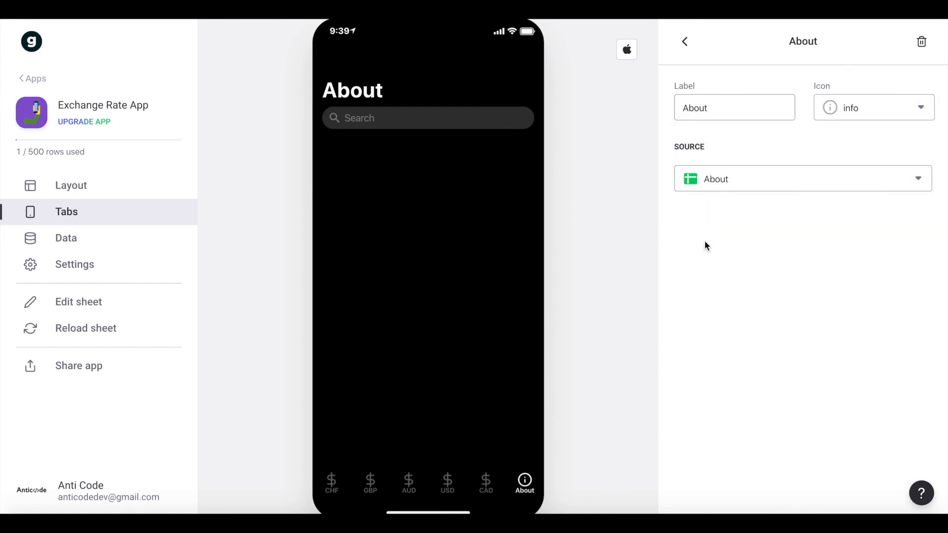
Move the About tab ahead of CHF and change its layout style to Details
left_click(685, 44)
left_click_drag(669, 296, 680, 117)
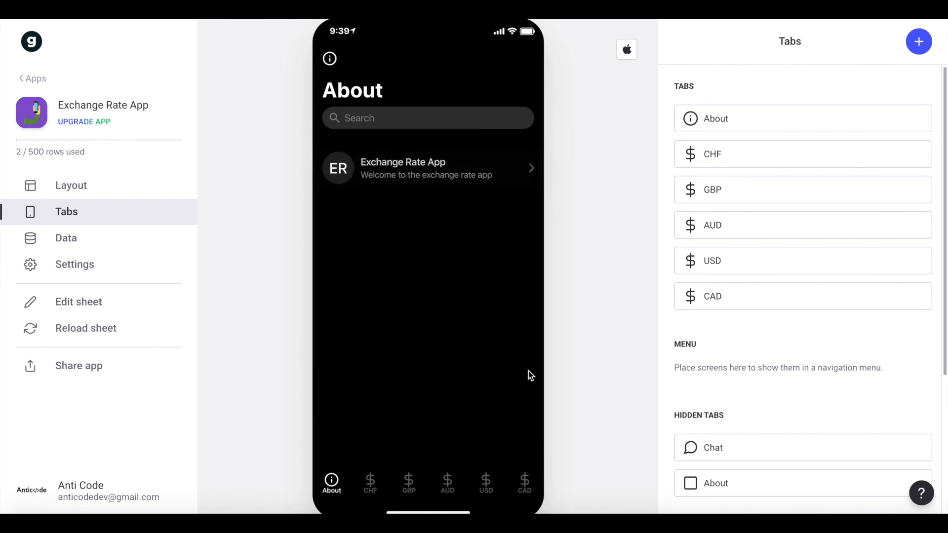
left_click(108, 189)
left_click(736, 420)
left_click(737, 379)
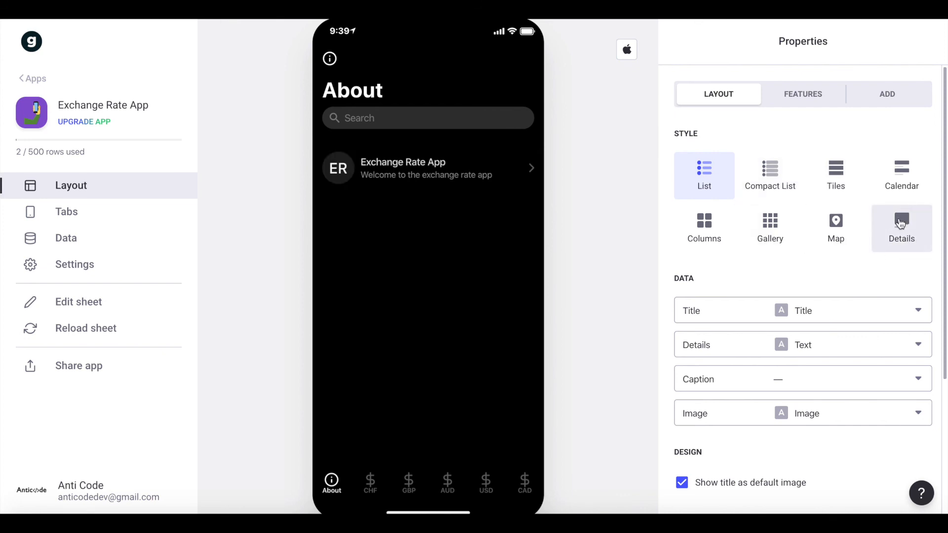
left_click(899, 230)
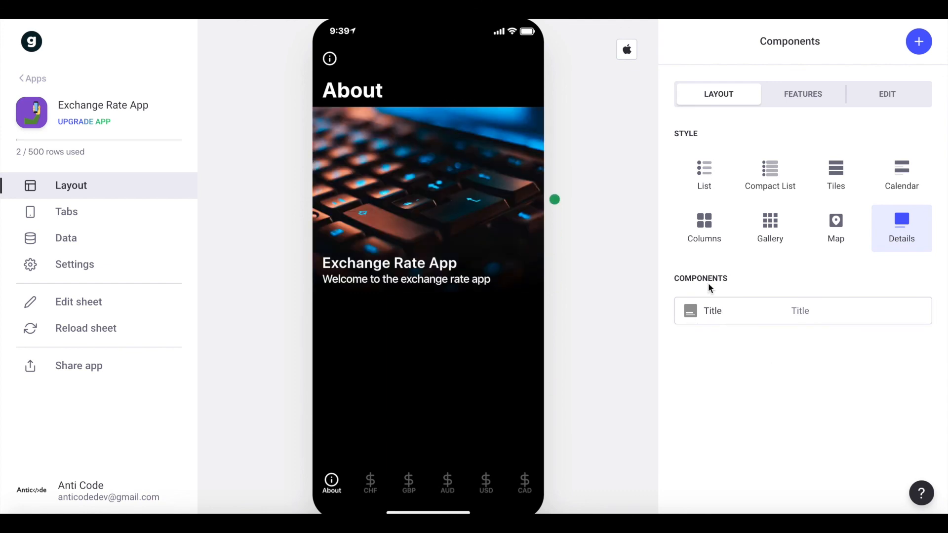
Check the About screen's Title component settings and preview the CHF, GBP, AUD, USD and CAD tabs
left_click(772, 315)
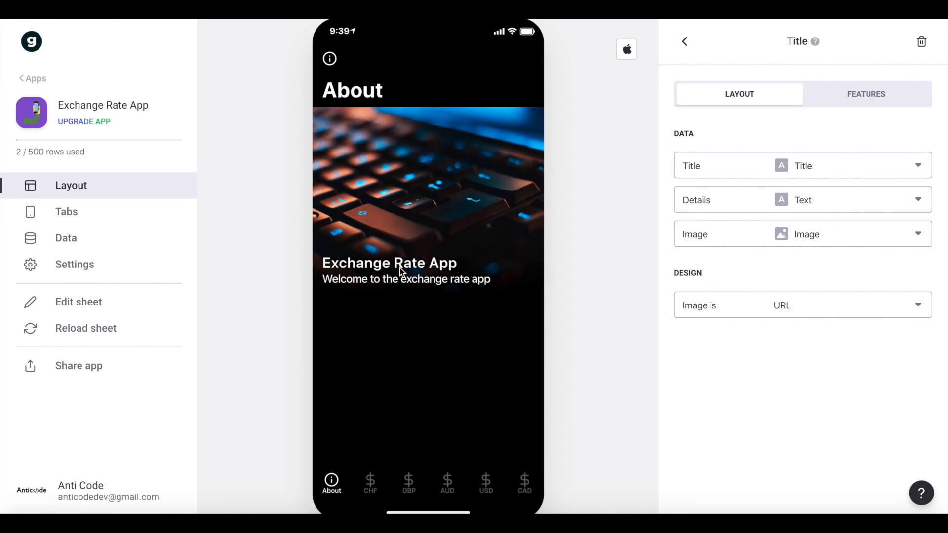
left_click(371, 486)
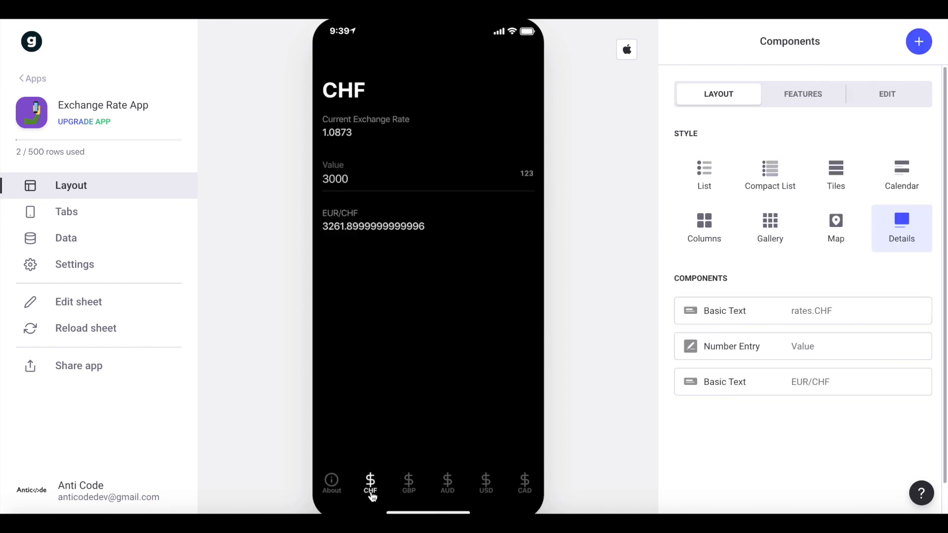
left_click(408, 495)
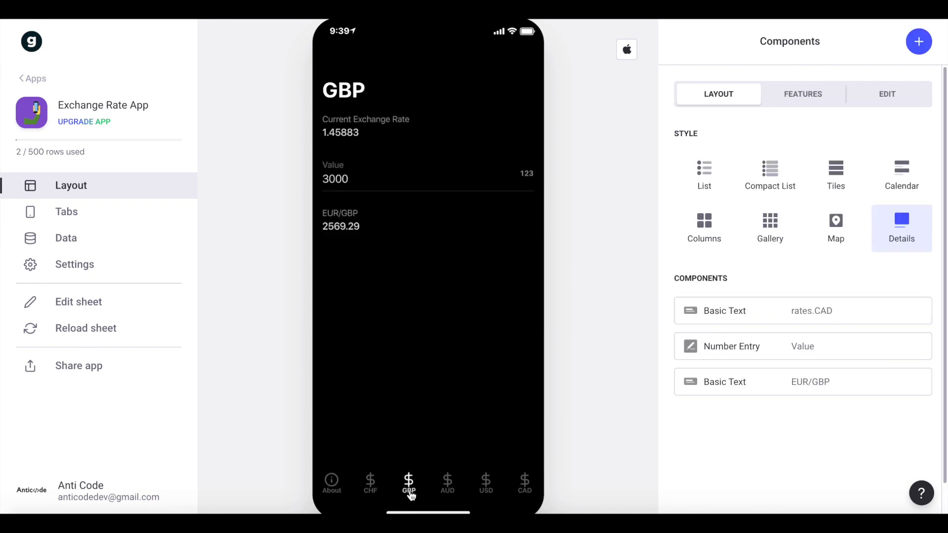
left_click(458, 498)
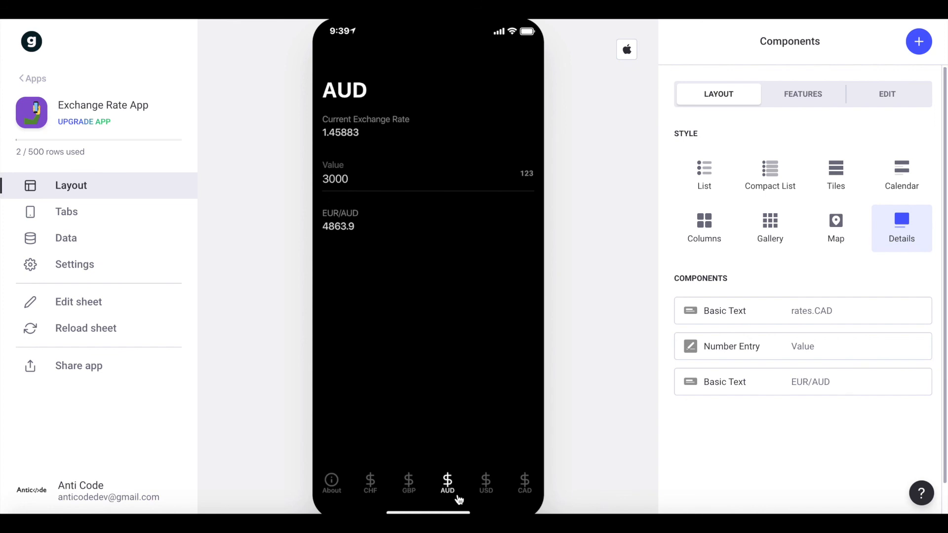
left_click(478, 490)
left_click(522, 486)
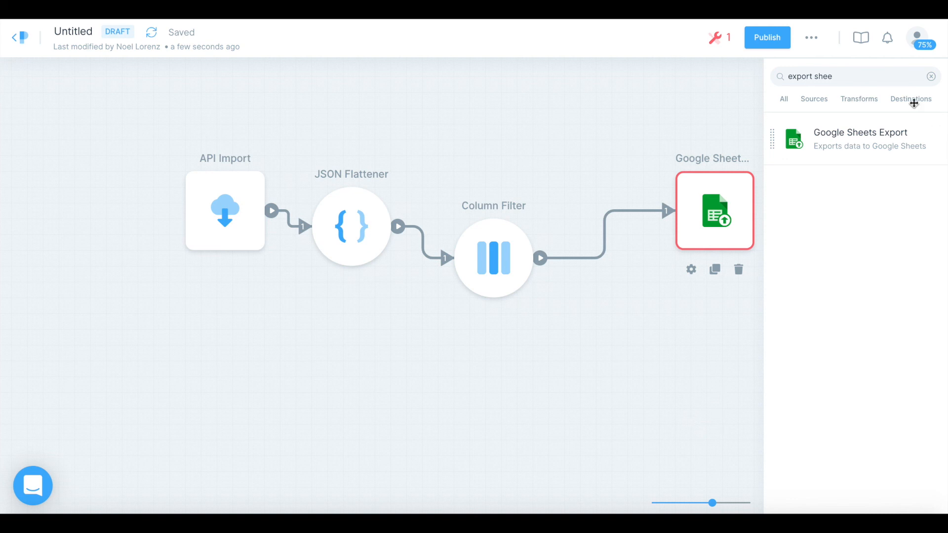
In the Parabola flow, place an Add Columns step and connect Column Filter to it instead of to the Google Sheets Export
triple_click(835, 77)
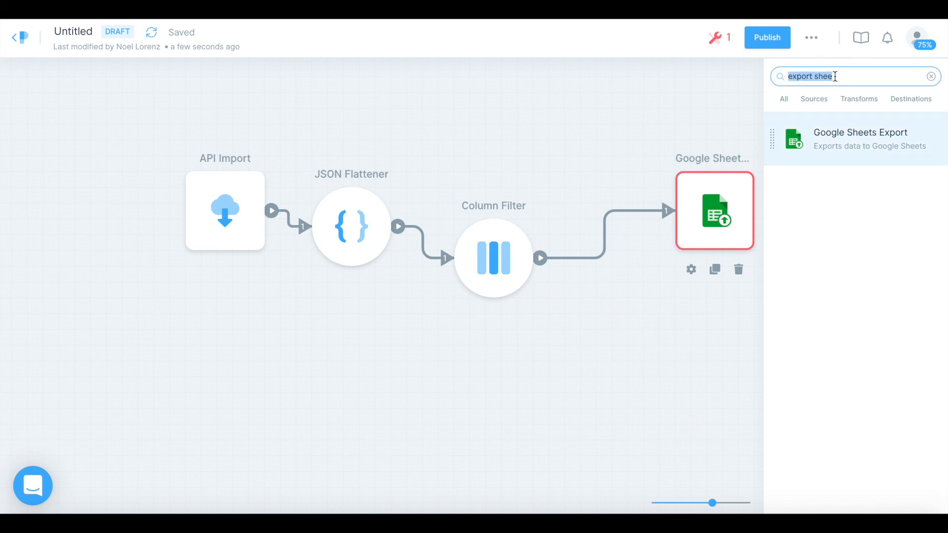
type("col")
scroll(819, 197, "down", 5)
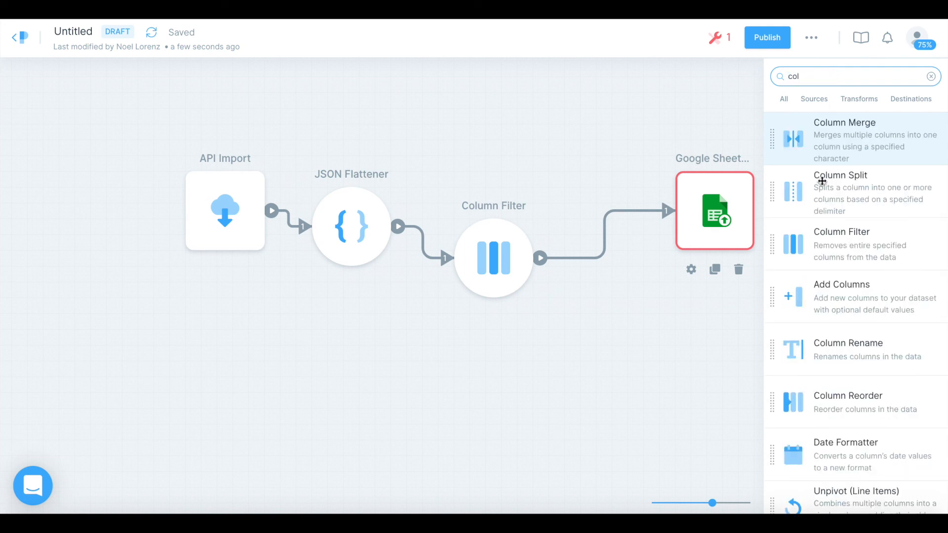
left_click_drag(819, 258, 608, 335)
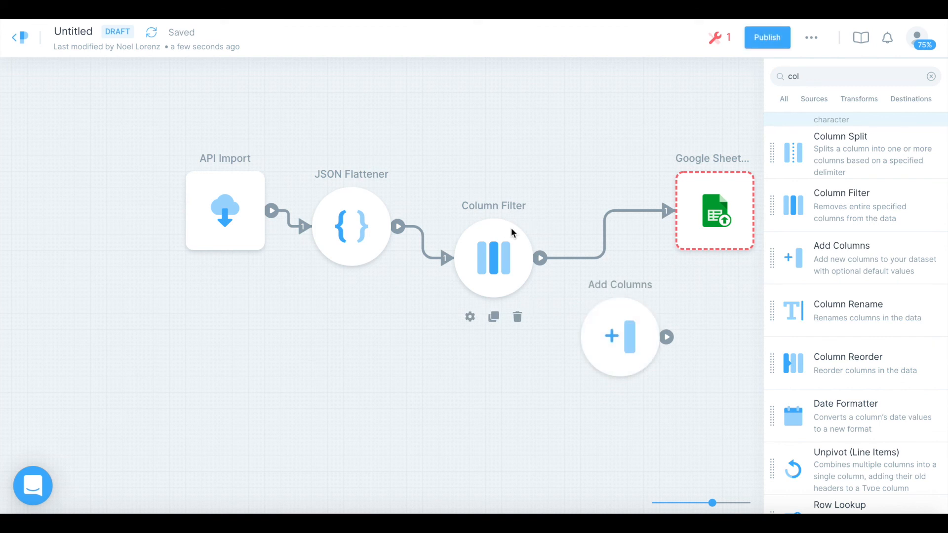
left_click_drag(539, 258, 614, 339)
left_click_drag(668, 215, 538, 262)
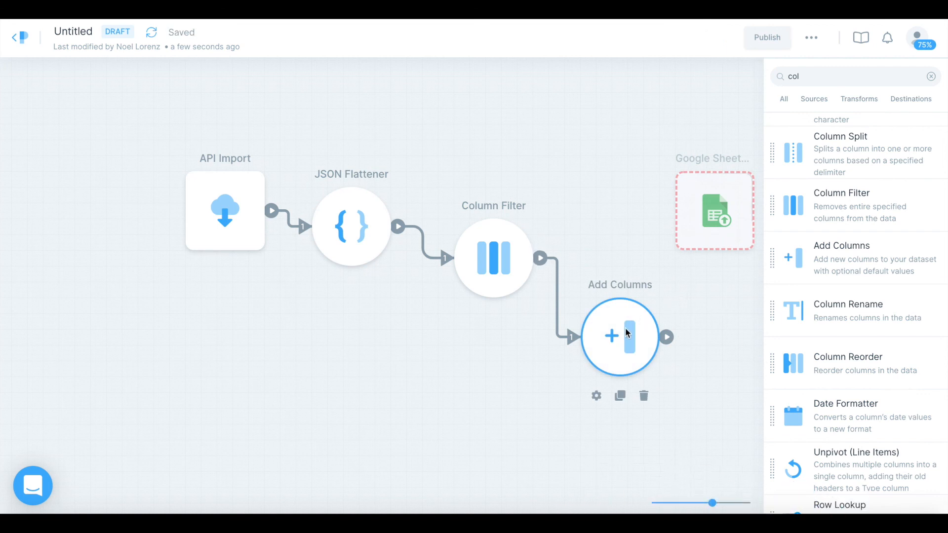
Configure the Add Columns step with a new column "value" defaulting to 100, and check the updated results
double_click(626, 334)
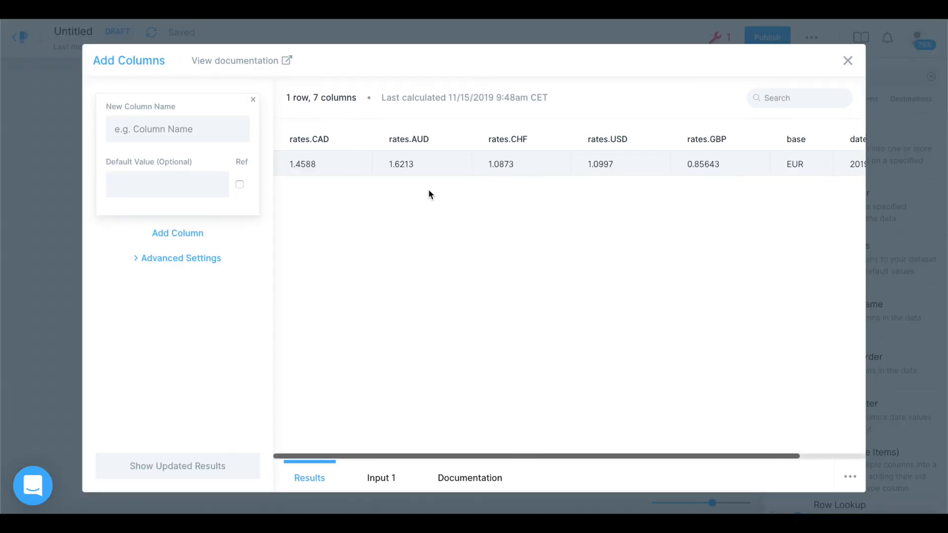
scroll(386, 167, "right", 1)
scroll(393, 163, "right", 1)
left_click(153, 128)
type("va")
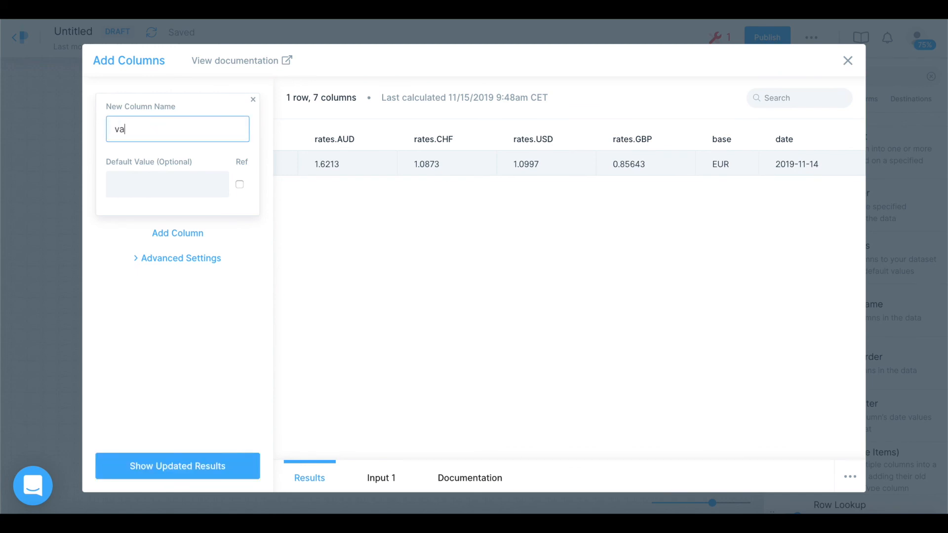
type("lue")
left_click(217, 195)
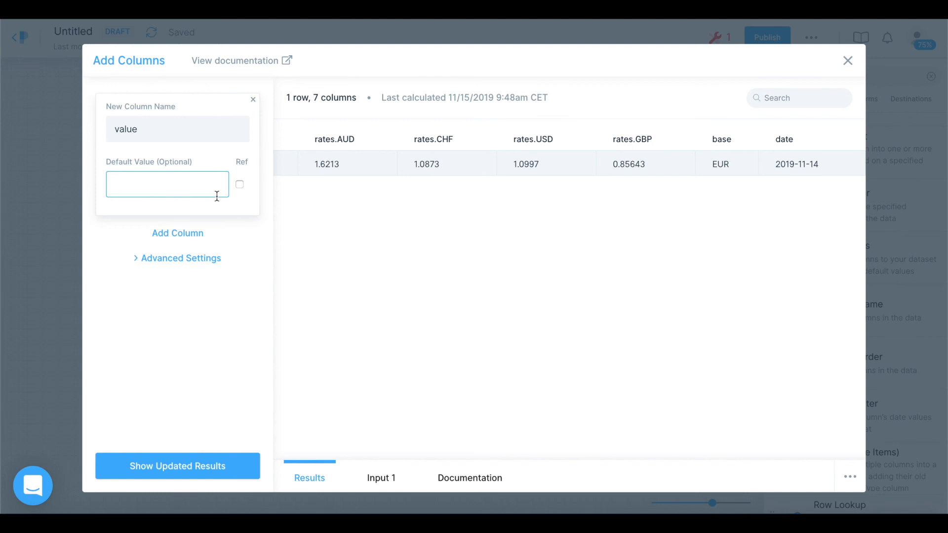
type("100")
left_click(205, 464)
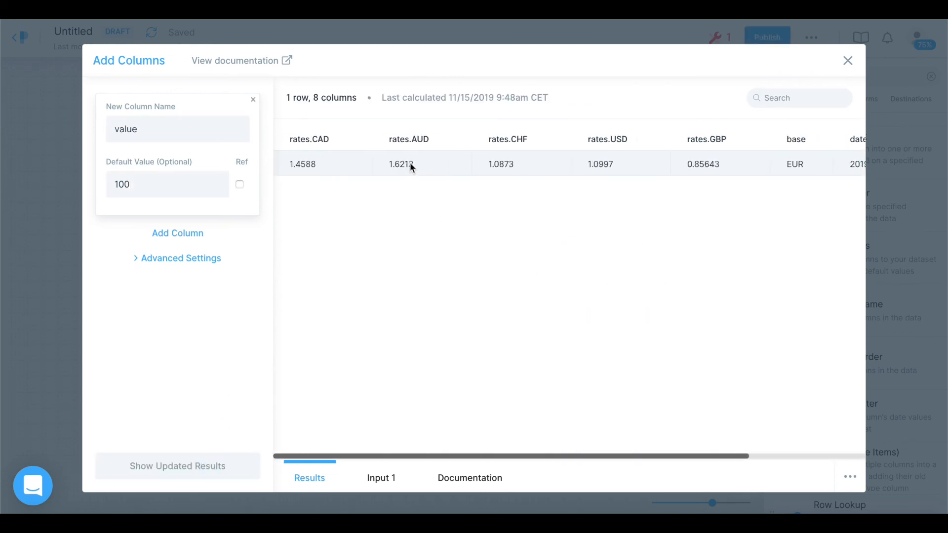
scroll(371, 173, "right", 5)
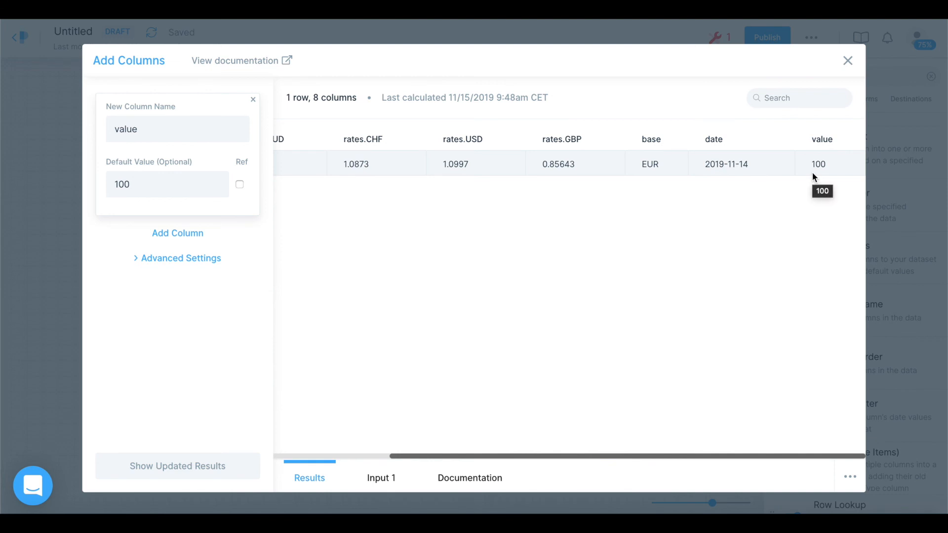
left_click(847, 61)
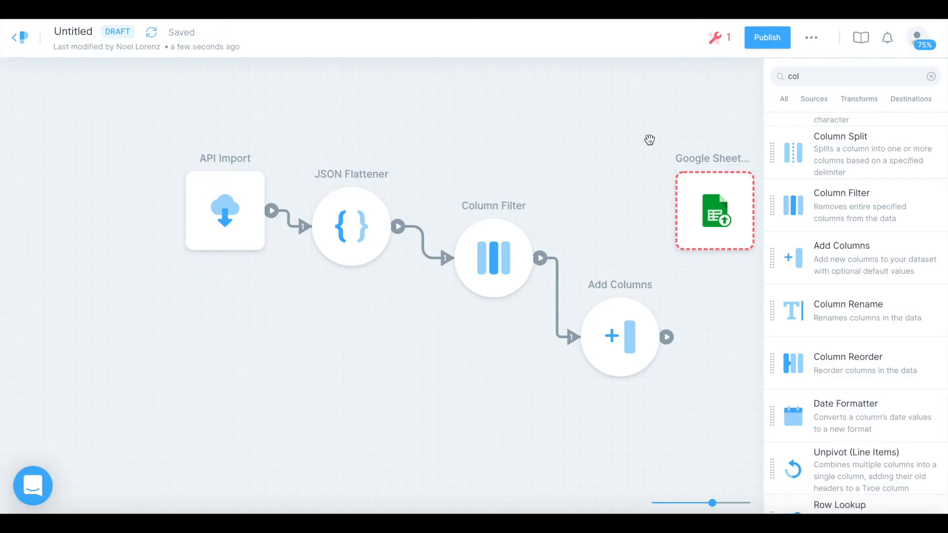
Connect the Add Columns step's output to the Google Sheets Export
left_click_drag(720, 223, 720, 220)
left_click_drag(666, 337, 696, 216)
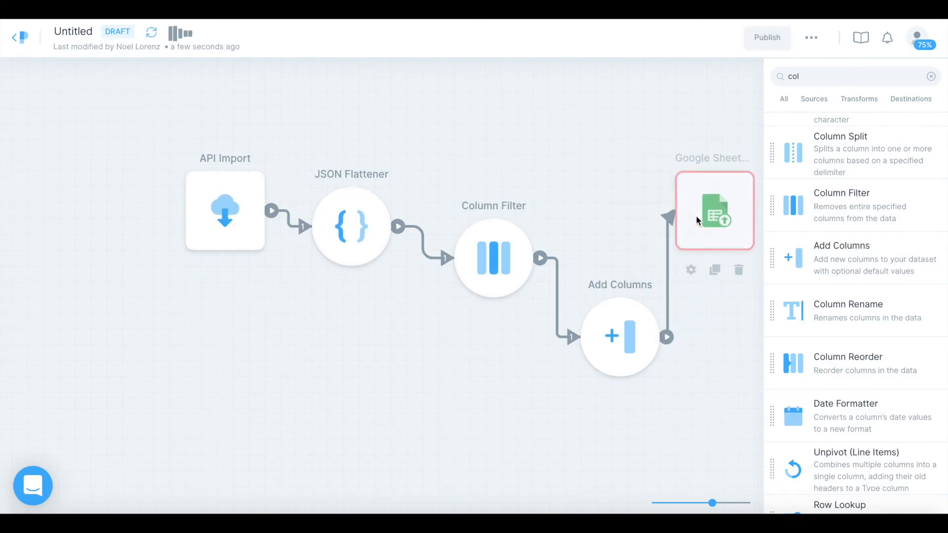